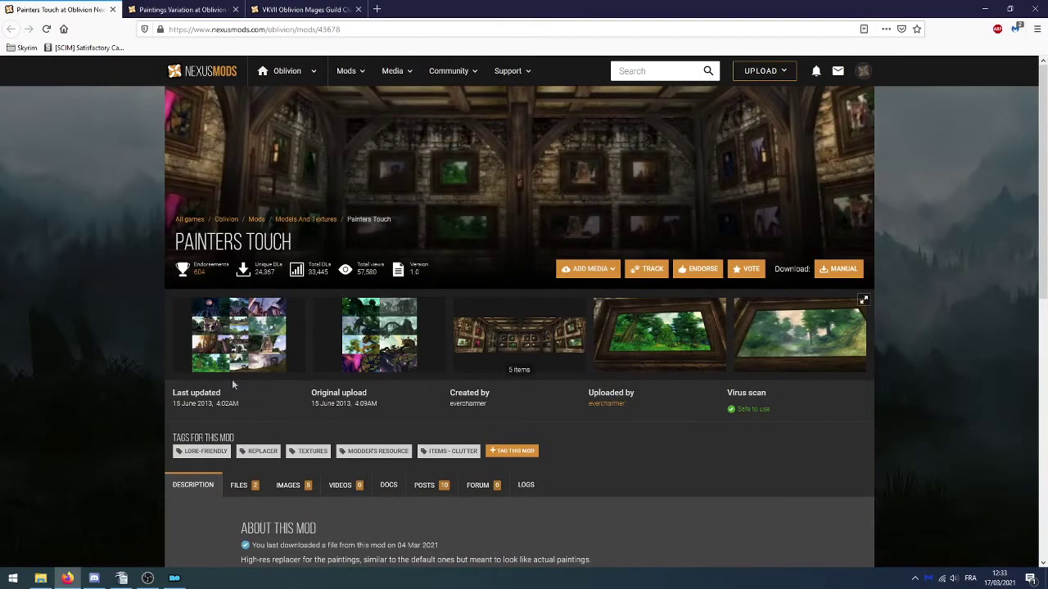
- Review the downloadable files of the Painters Touch mod and close its page
left_click(244, 485)
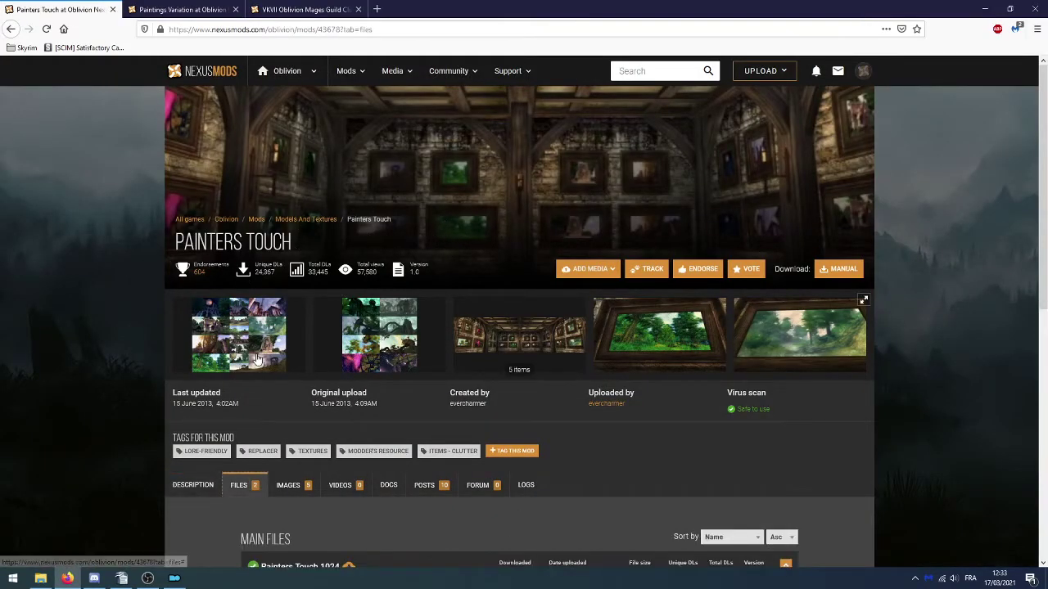
scroll(76, 323, "down", 5)
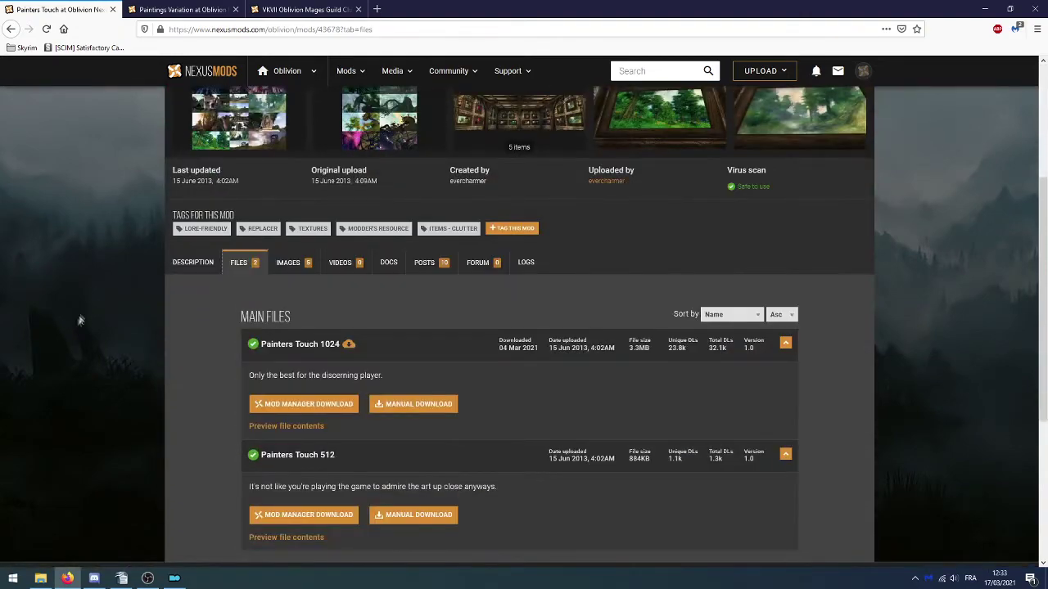
scroll(245, 315, "down", 3)
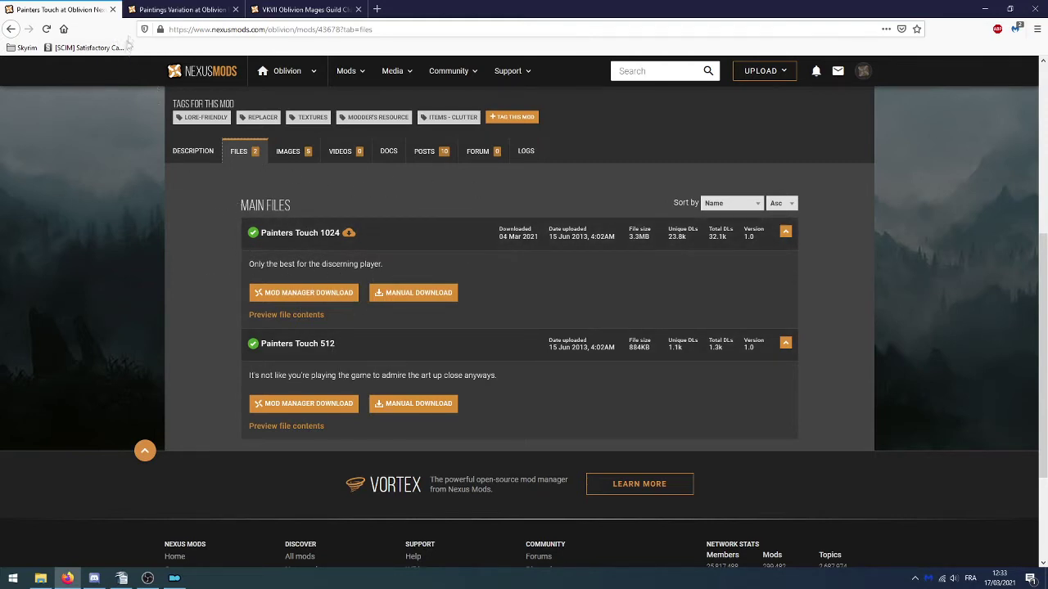
left_click(114, 9)
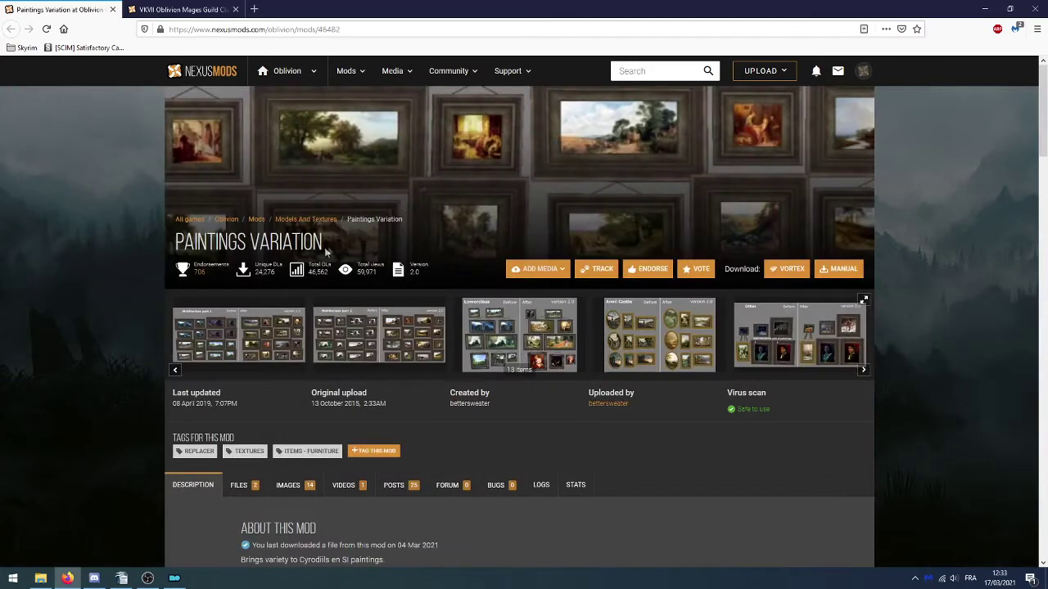
- Review the files of Paintings Variation, close its page, and check the files of VKVII Oblivion Mages Guild Clutter
left_click(239, 484)
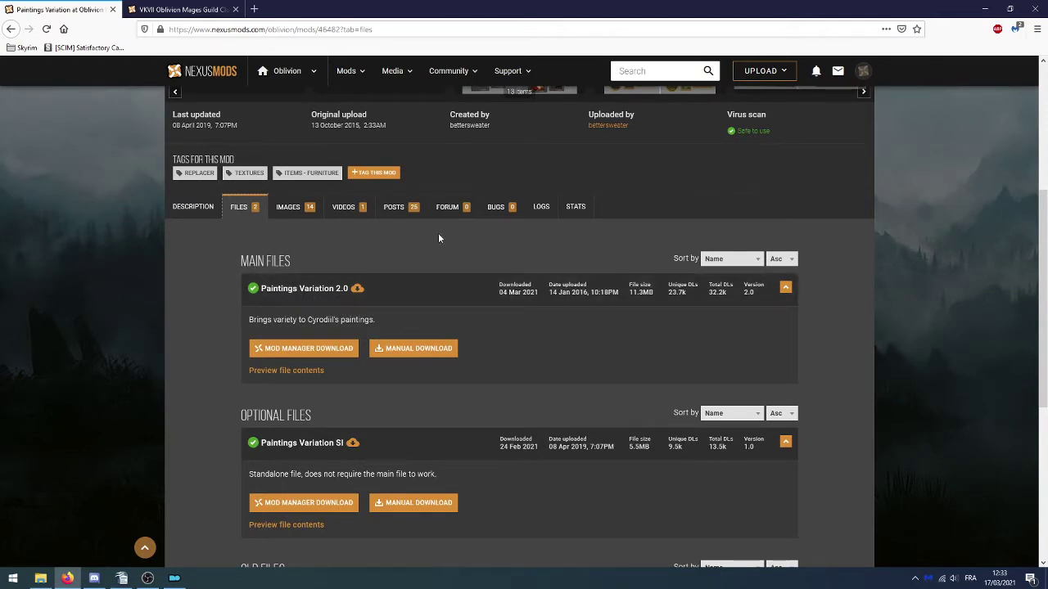
left_click(182, 9)
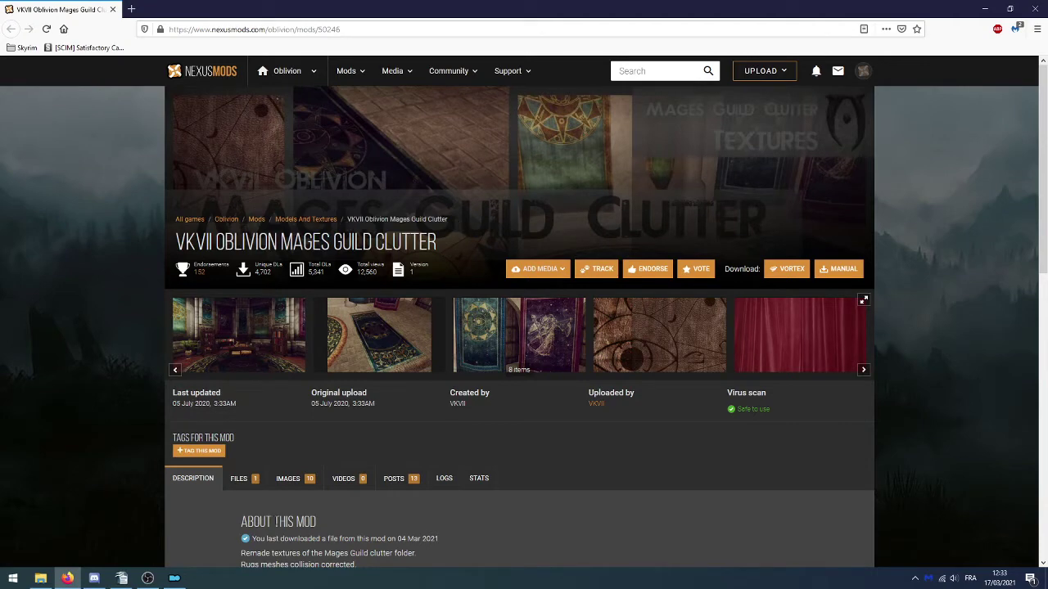
left_click(243, 486)
scroll(212, 403, "down", 3)
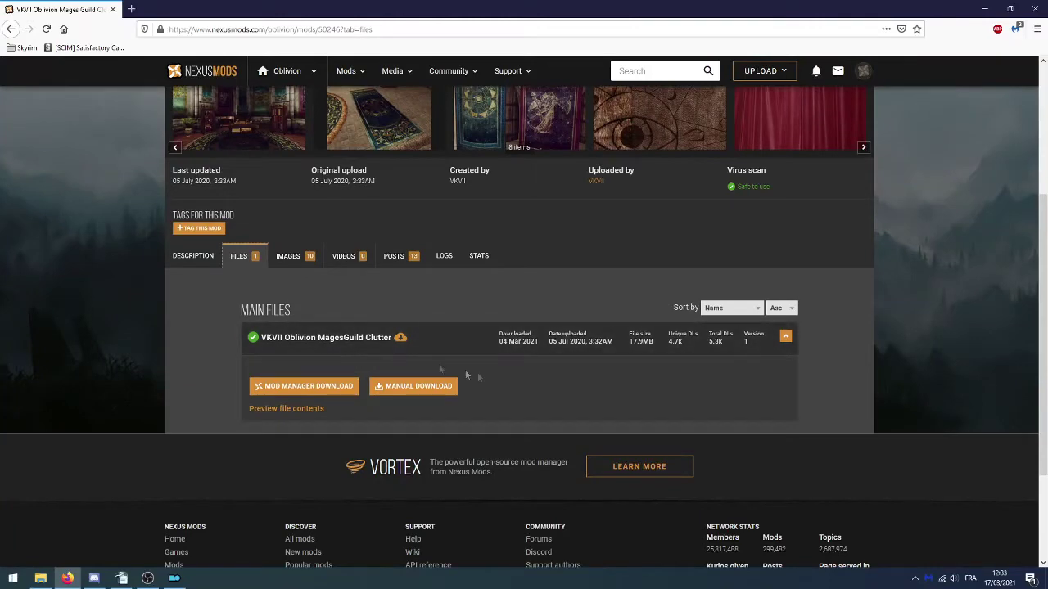
scroll(550, 392, "up", 3)
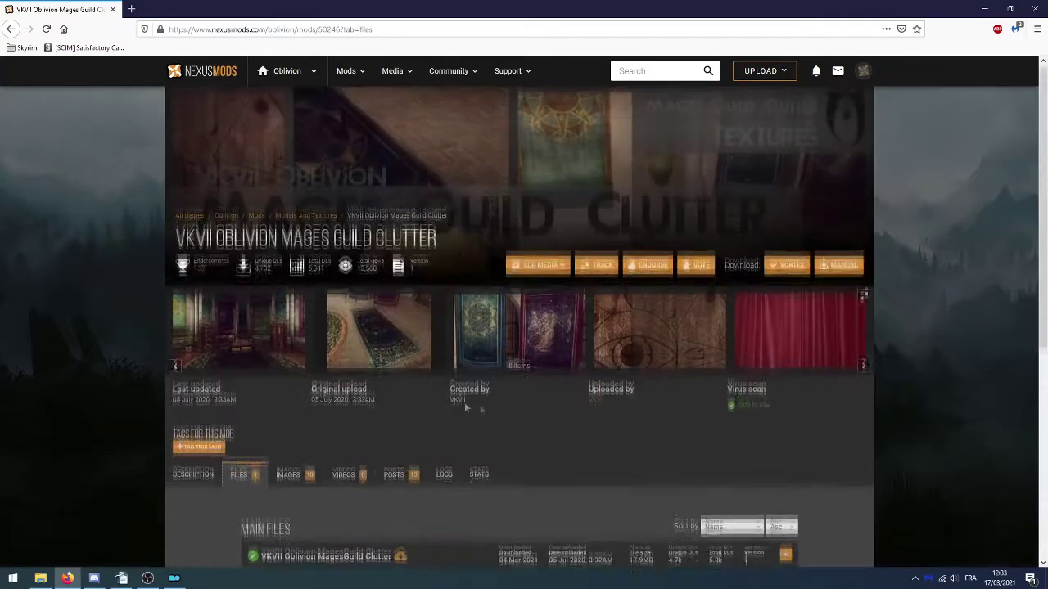
- Switch to Mod Organizer and add all the selected mod archives from the Téléchargements folder to its downloads list
left_click(173, 579)
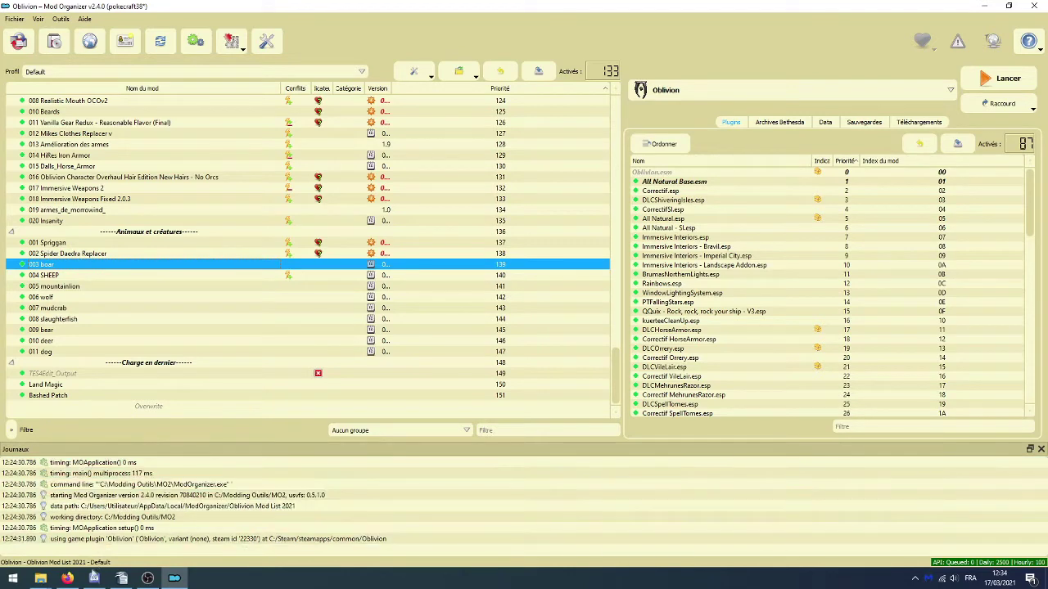
mouse_move(40, 578)
left_click(190, 539)
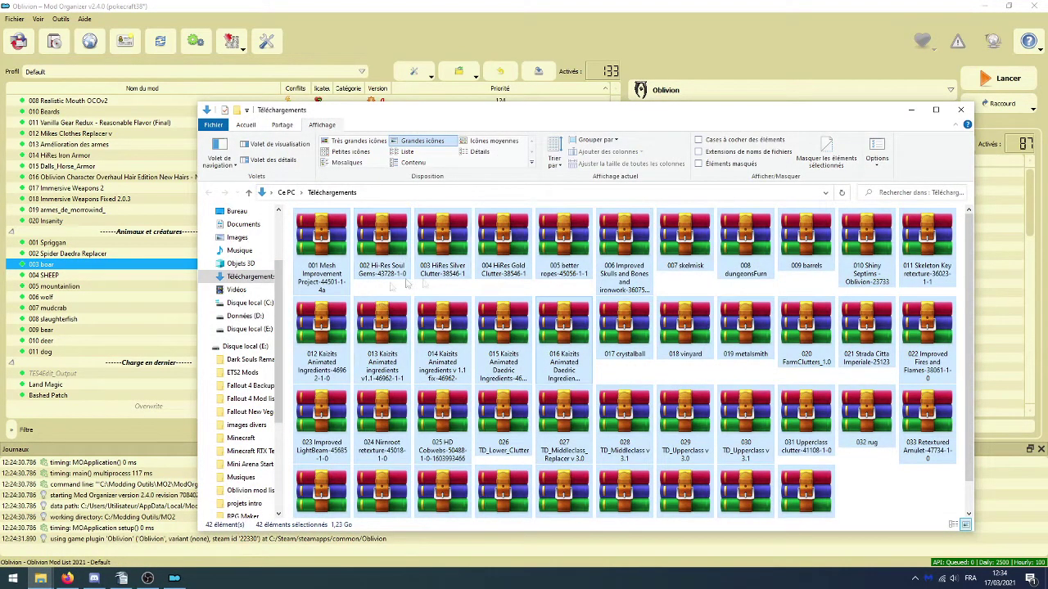
scroll(818, 455, "down", 1)
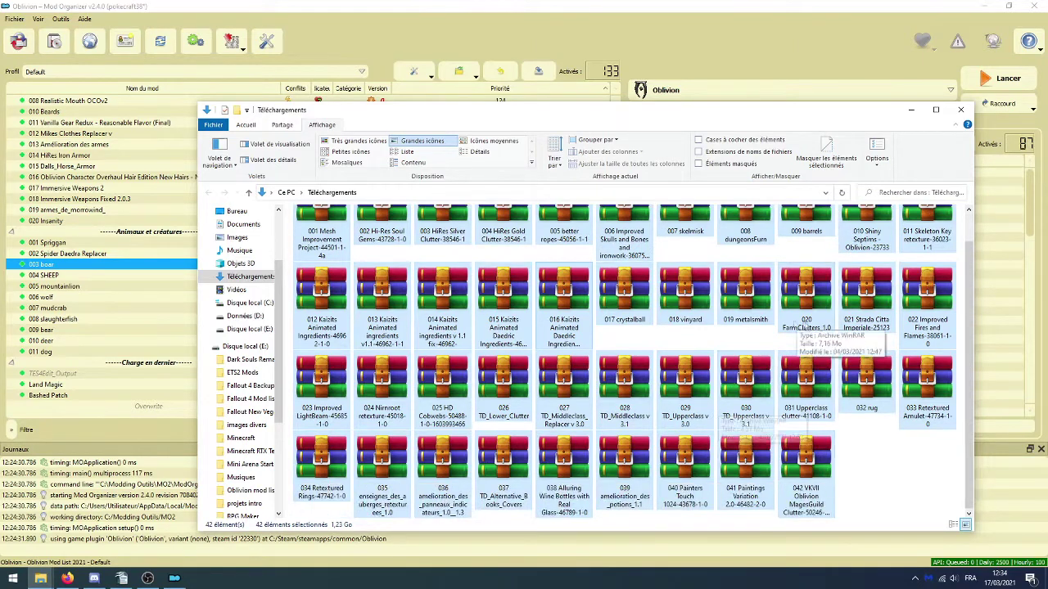
left_click(682, 5)
left_click(918, 122)
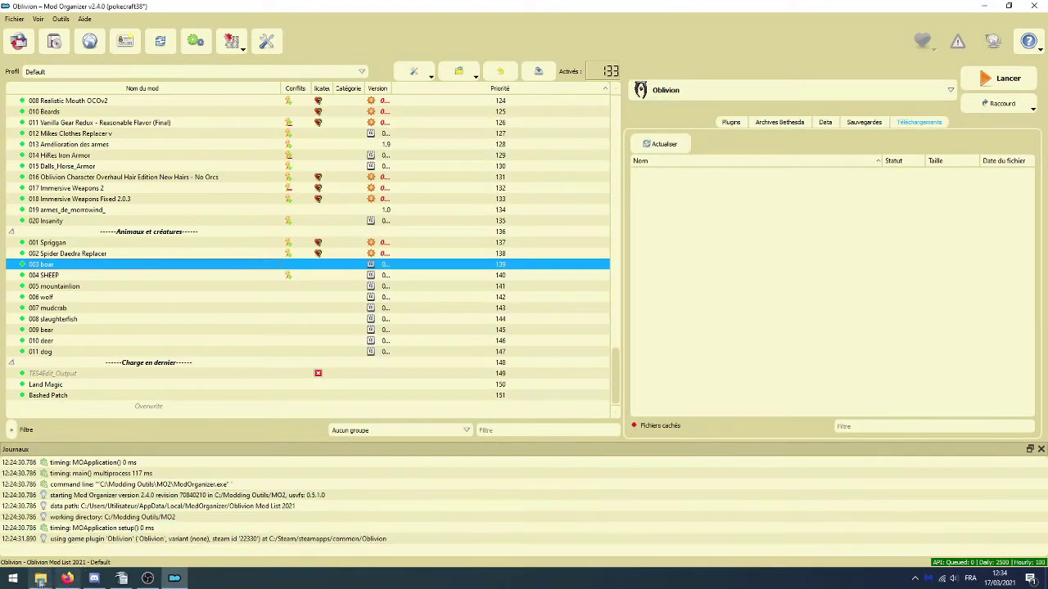
mouse_move(40, 578)
left_click(184, 533)
left_click_drag(573, 346, 983, 354)
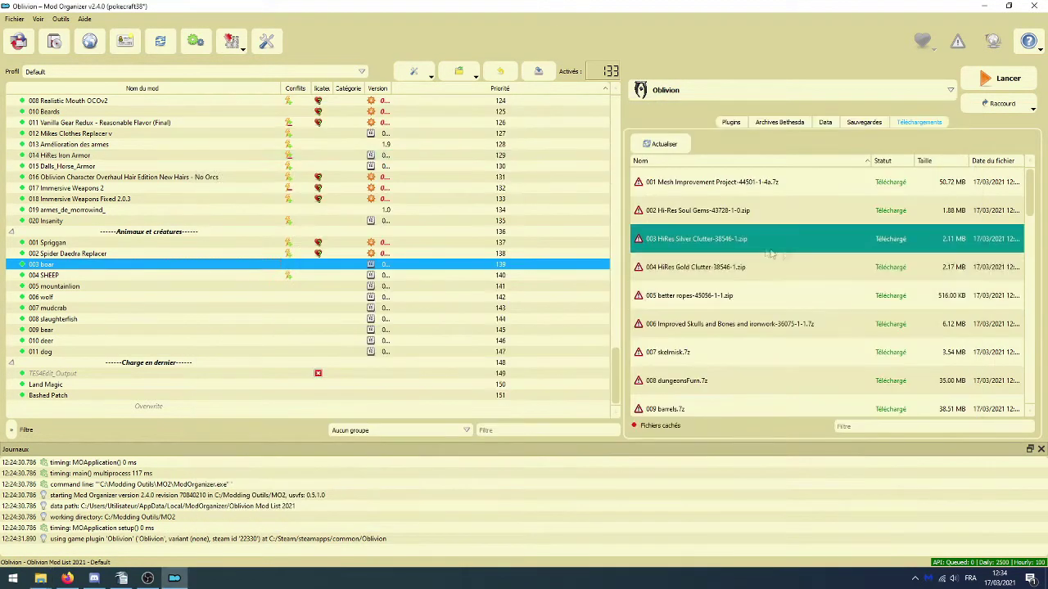
- Create a mod list separator named "Textures Diverses" with dashes on both sides
left_click(413, 71)
left_click(419, 122)
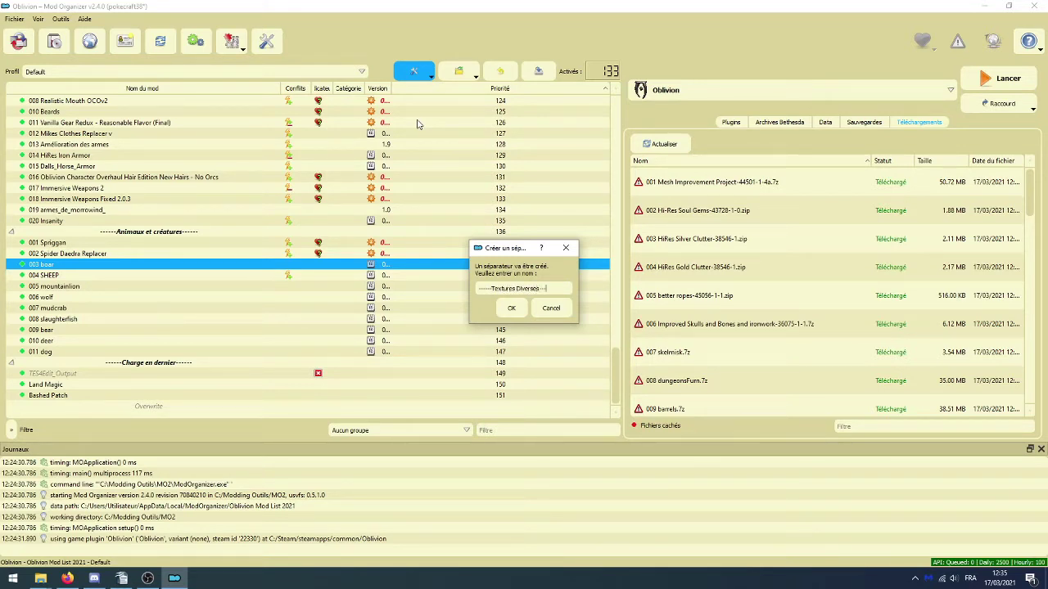
key("Return")
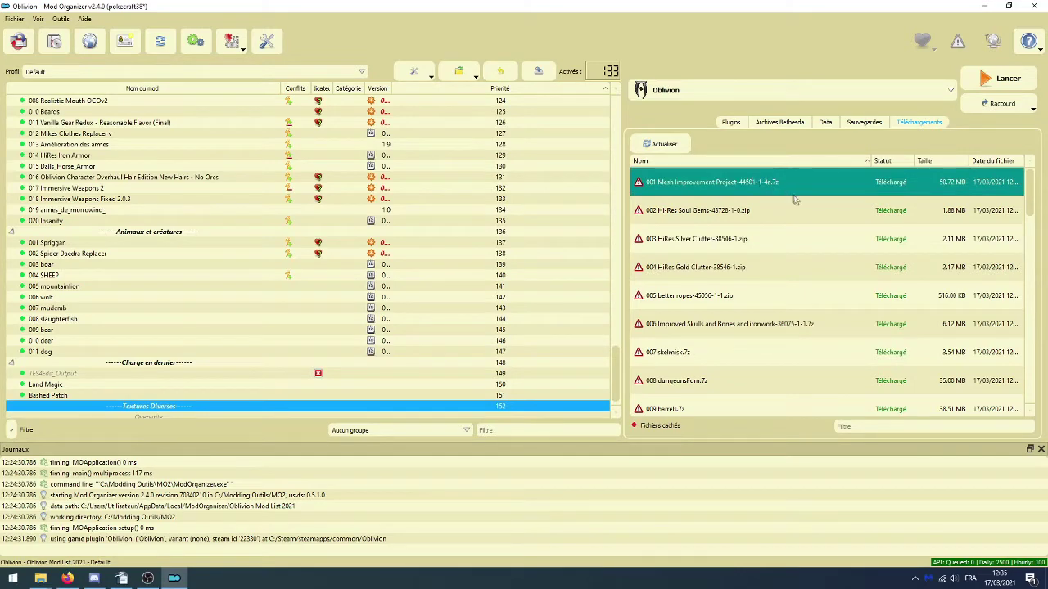
- Install 001 Mesh Improvement Project with only its preselected package, and 002 Hi-Res Soul Gems under its suggested name
double_click(709, 196)
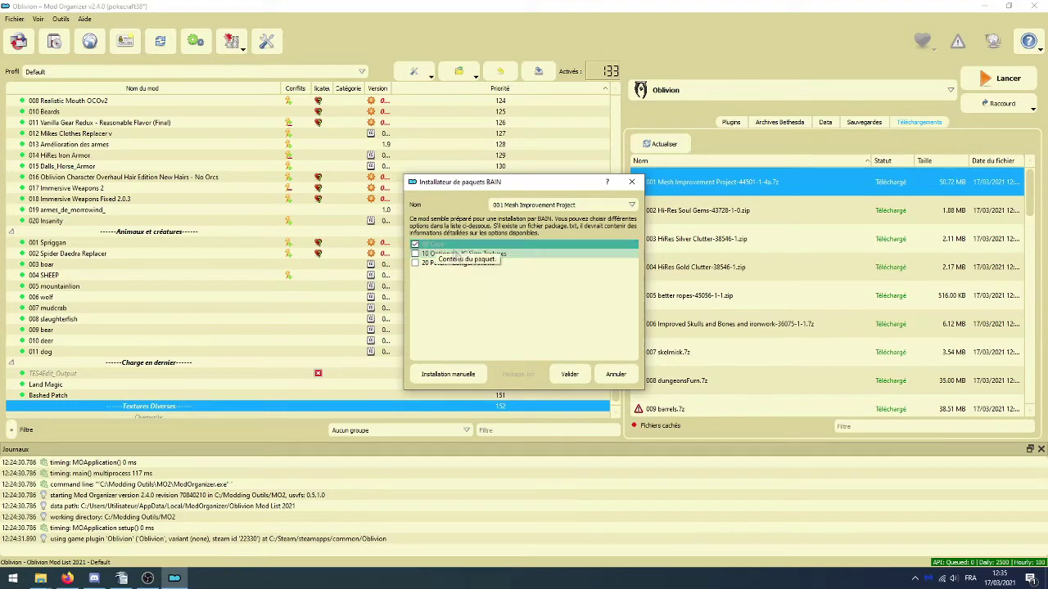
left_click(570, 374)
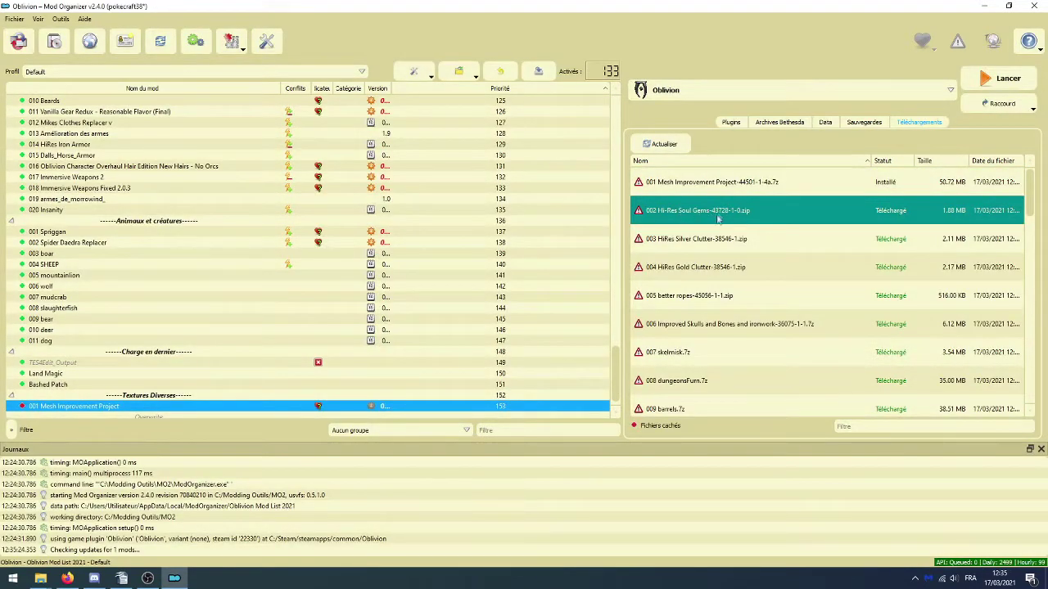
double_click(720, 212)
key("Return")
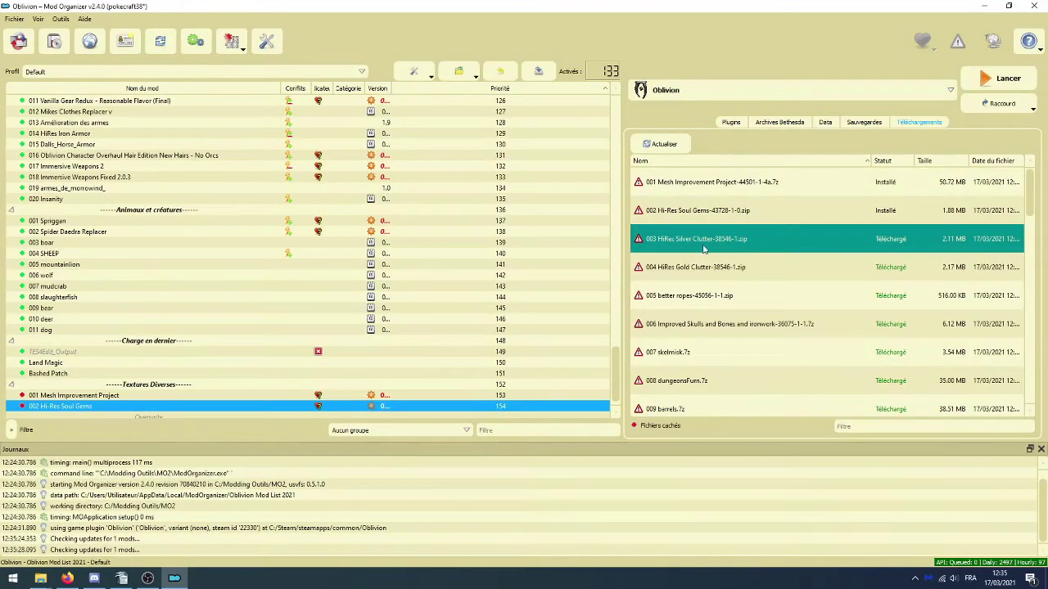
- Install 003 HiRes Silver Clutter, 004 HiRes Gold Clutter and 005 better ropes under their suggested names
double_click(702, 240)
key("Return")
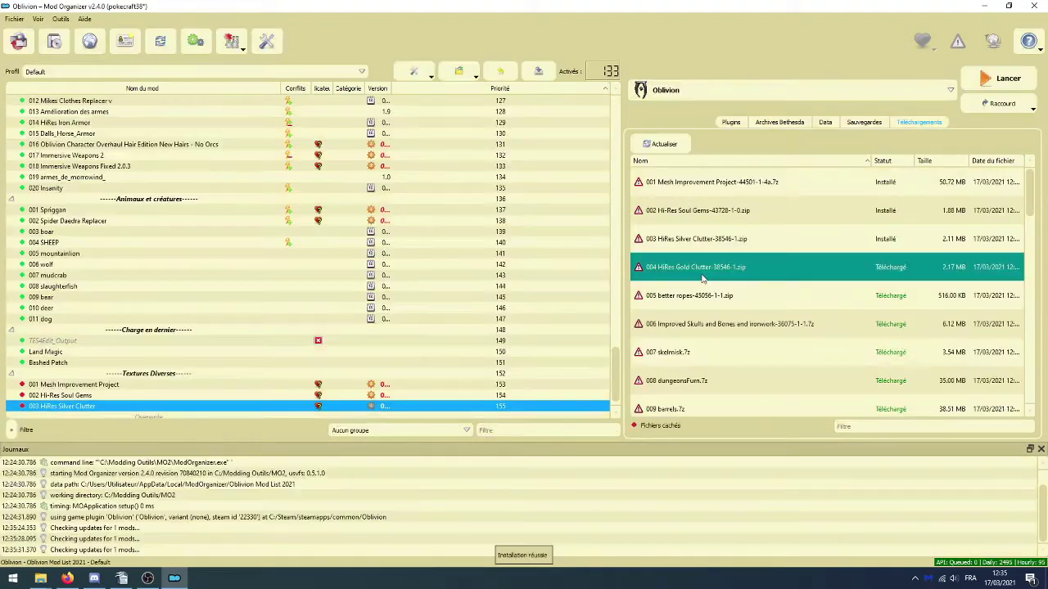
double_click(702, 268)
key("Return")
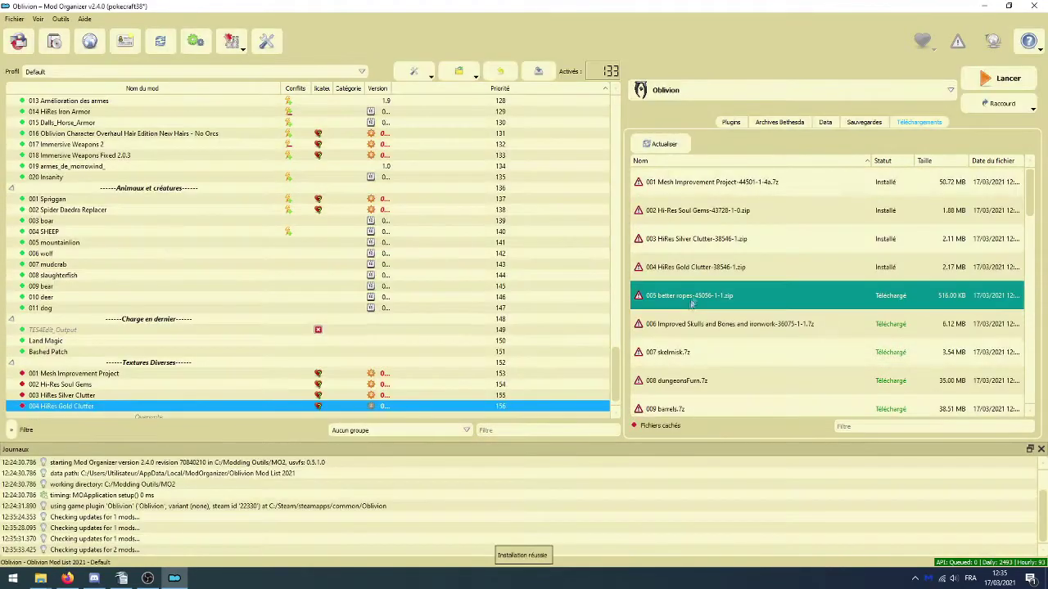
double_click(691, 296)
key("Return")
- Install 006 Improved Skulls and Bones and ironwork, 007 skelmisk and 008 dungeonsFurn under their suggested names
double_click(691, 325)
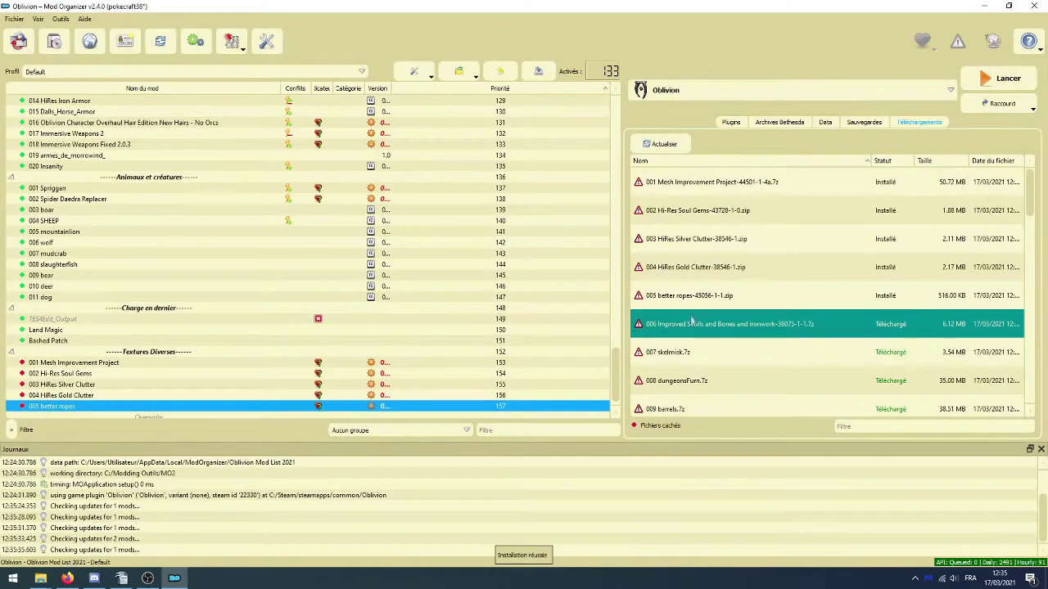
key("Return")
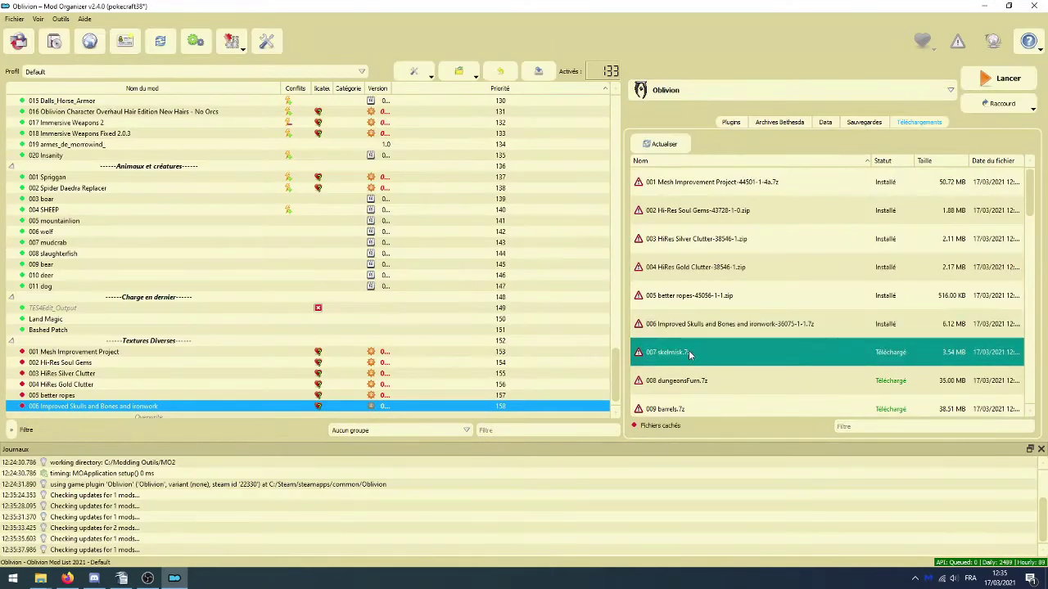
double_click(691, 353)
key("Return")
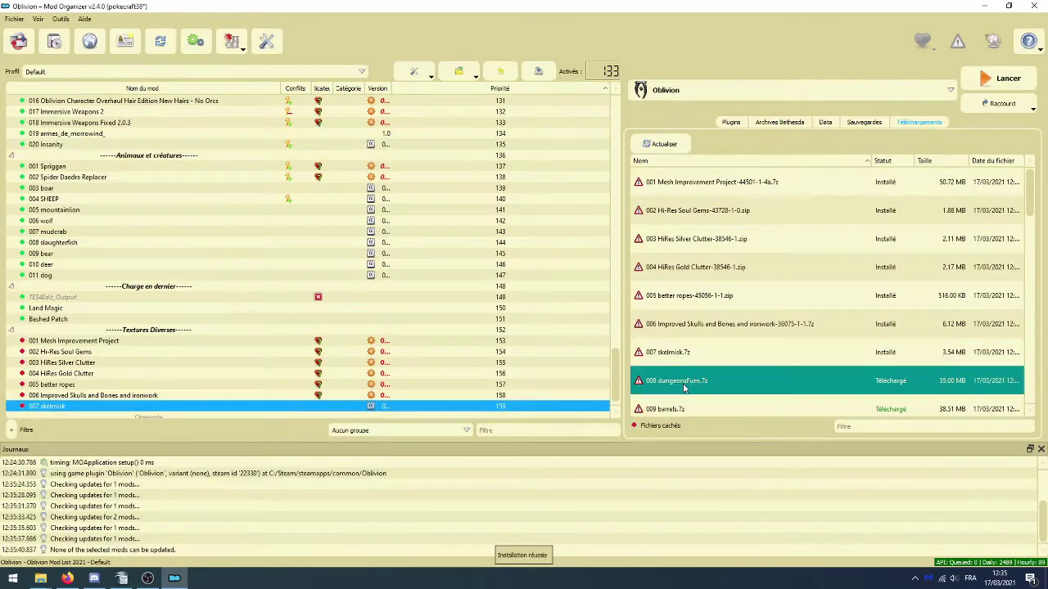
double_click(683, 382)
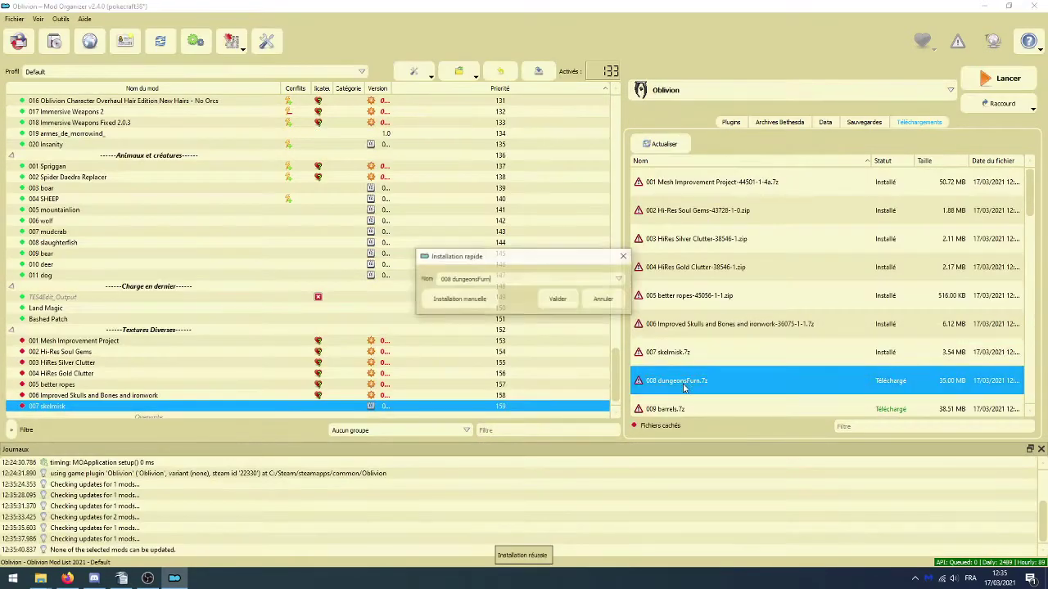
key("Return")
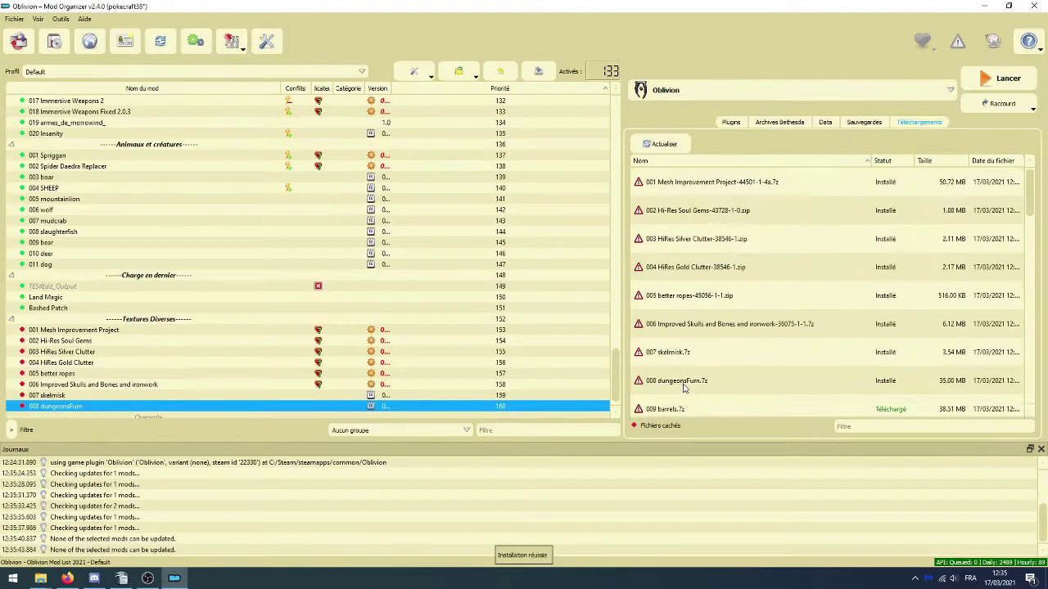
- Install the 009 barrels and 010 Shiny Septims archives under their suggested names
scroll(683, 388, "down", 1)
double_click(676, 331)
key("Return")
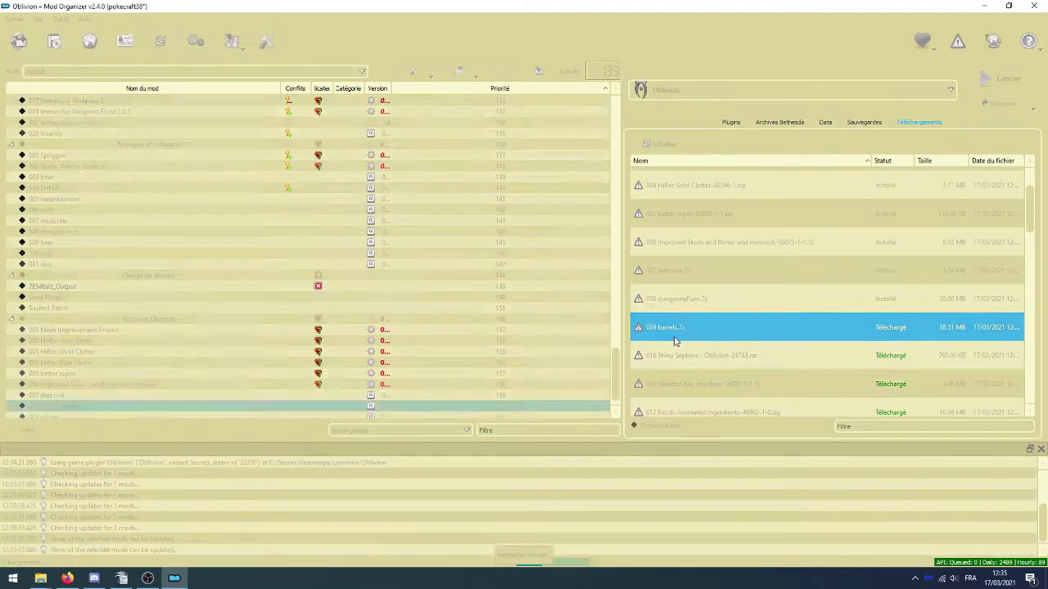
left_click(668, 357)
double_click(670, 357)
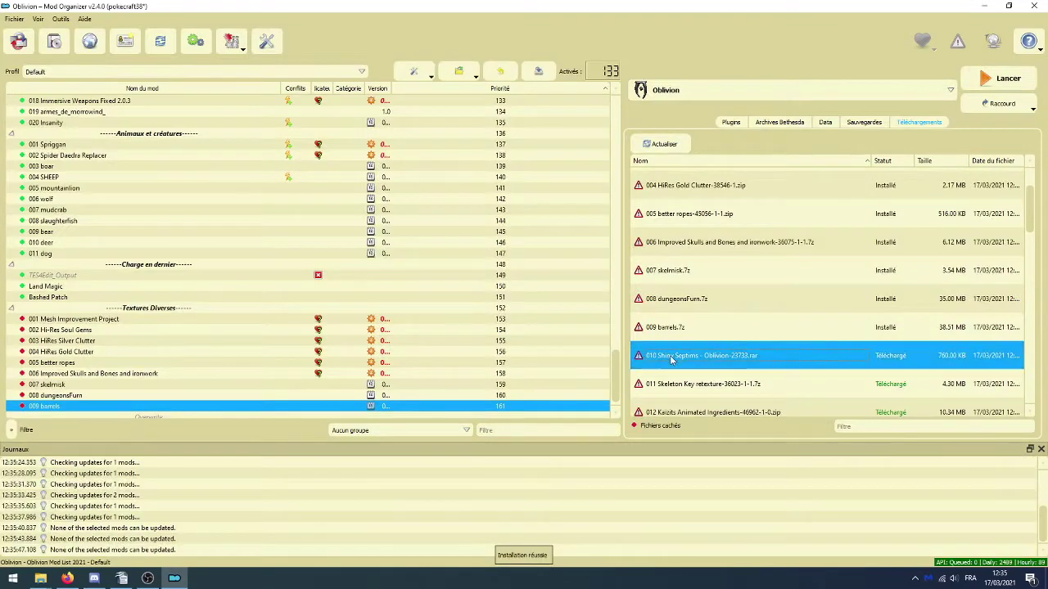
key("Return")
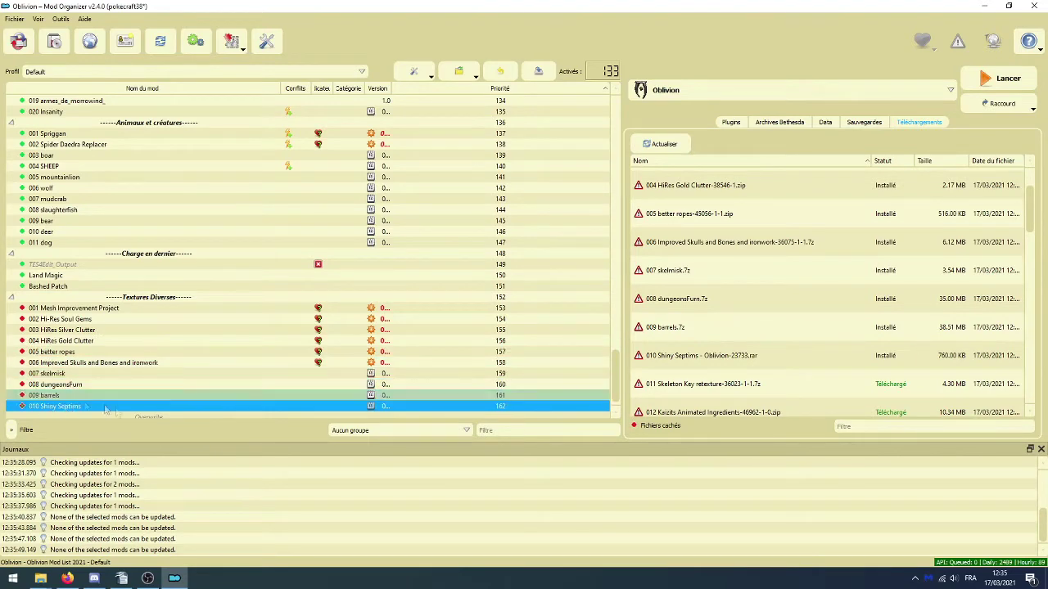
- Move ShinySeptims_Trajanus.esp to the optional ESPs of 010 Shiny Septims, keeping ShinySeptims_Septimus.esp available
double_click(82, 412)
left_click(447, 157)
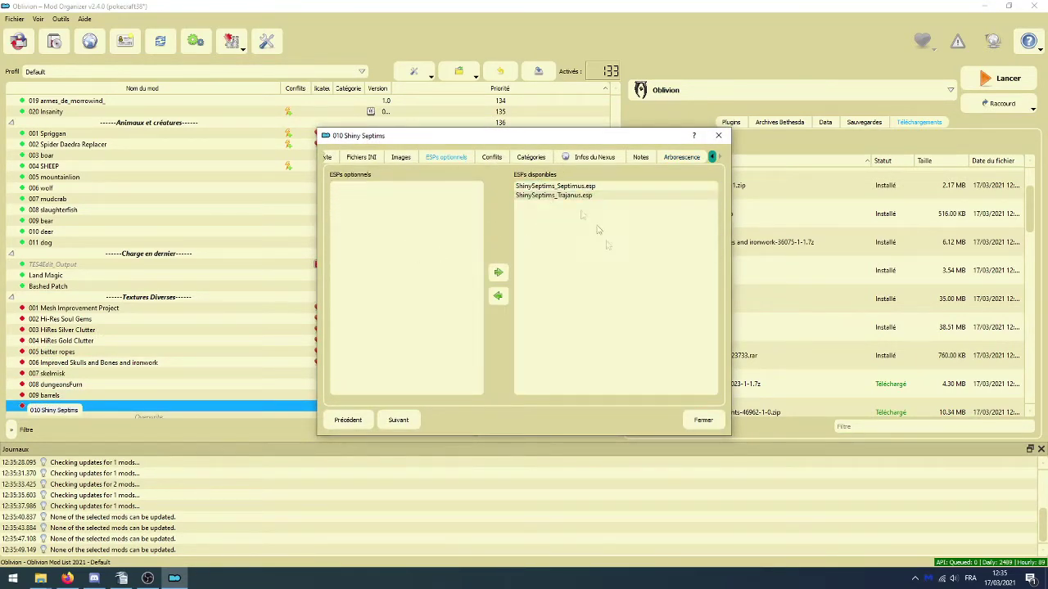
left_click(557, 196)
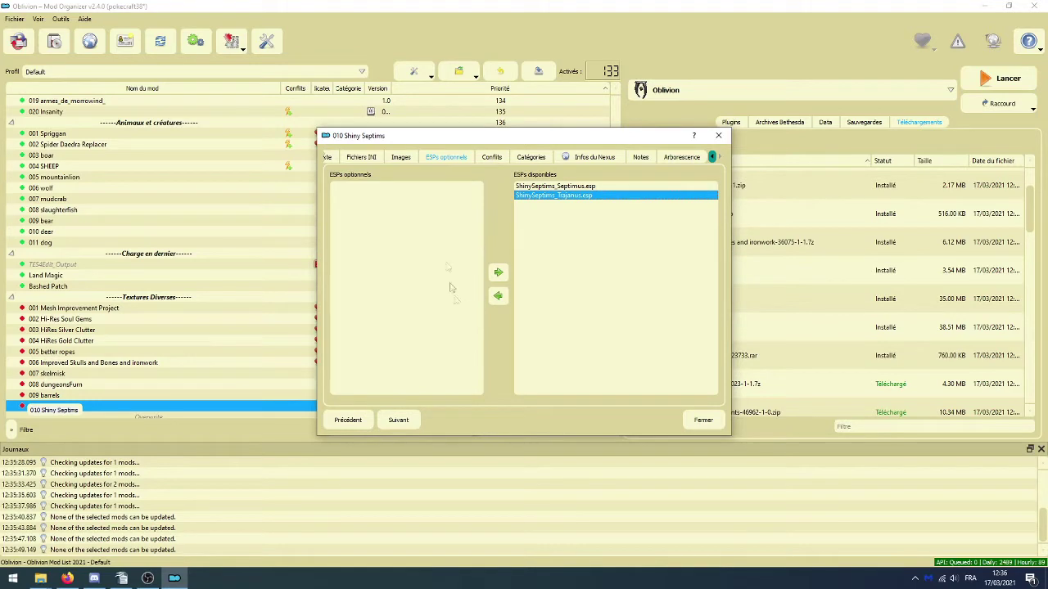
left_click(497, 299)
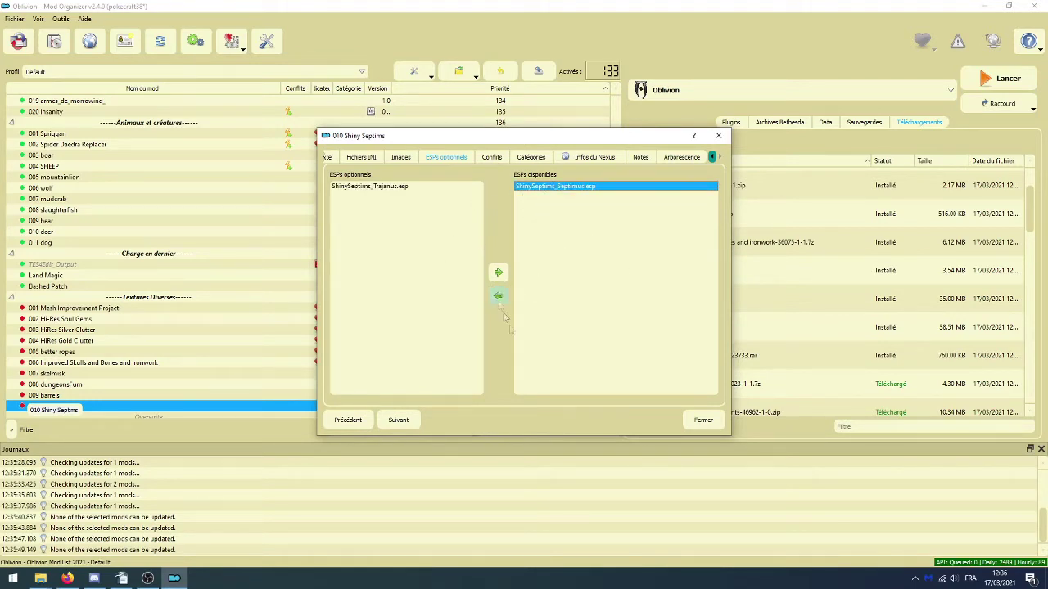
left_click(700, 419)
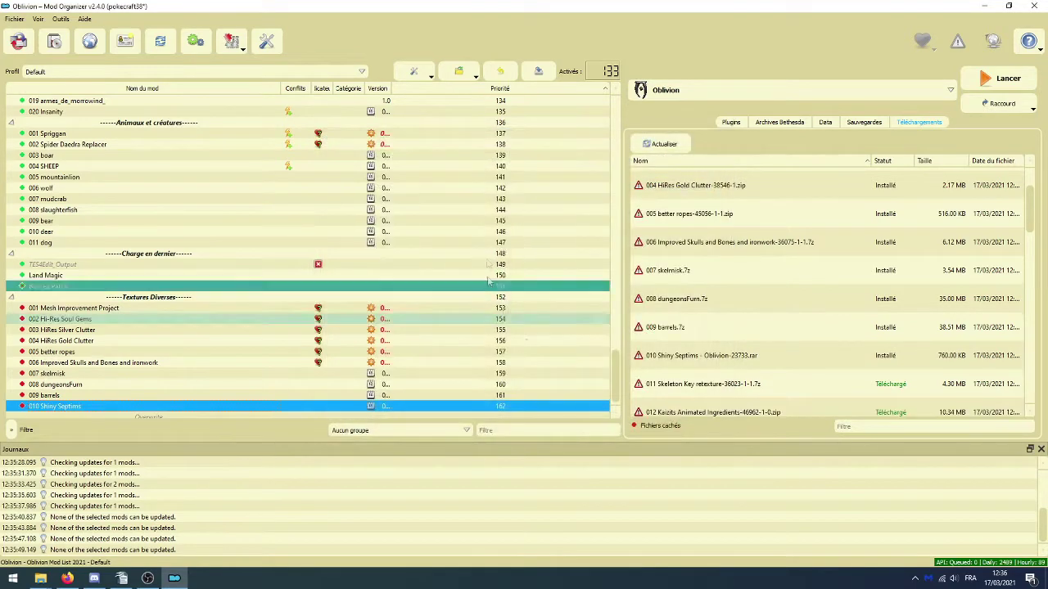
- Install the 011 Skeleton Key retexture archive under its suggested name
scroll(698, 310, "down", 1)
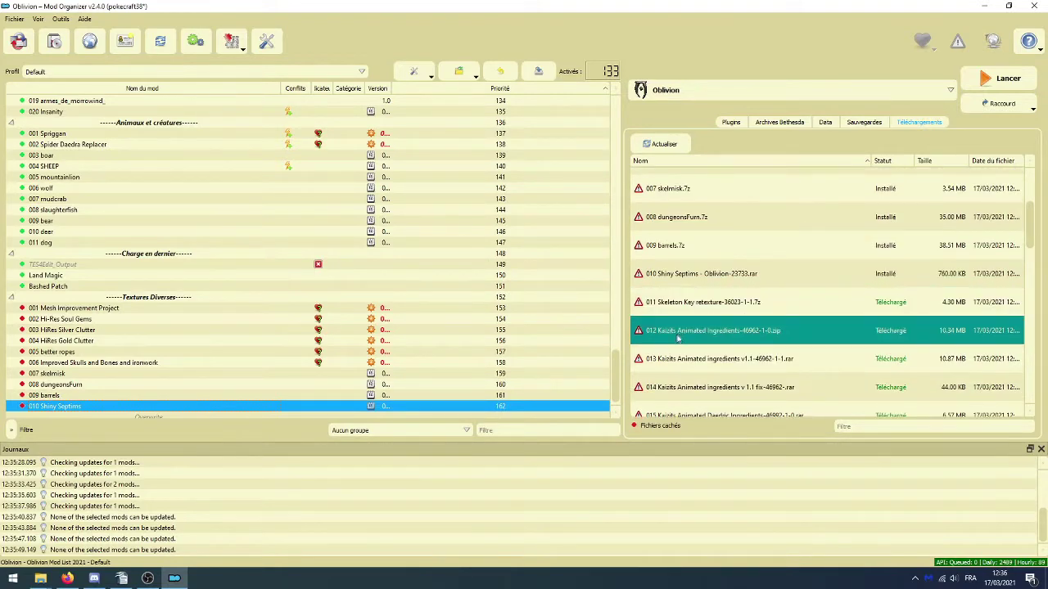
double_click(670, 303)
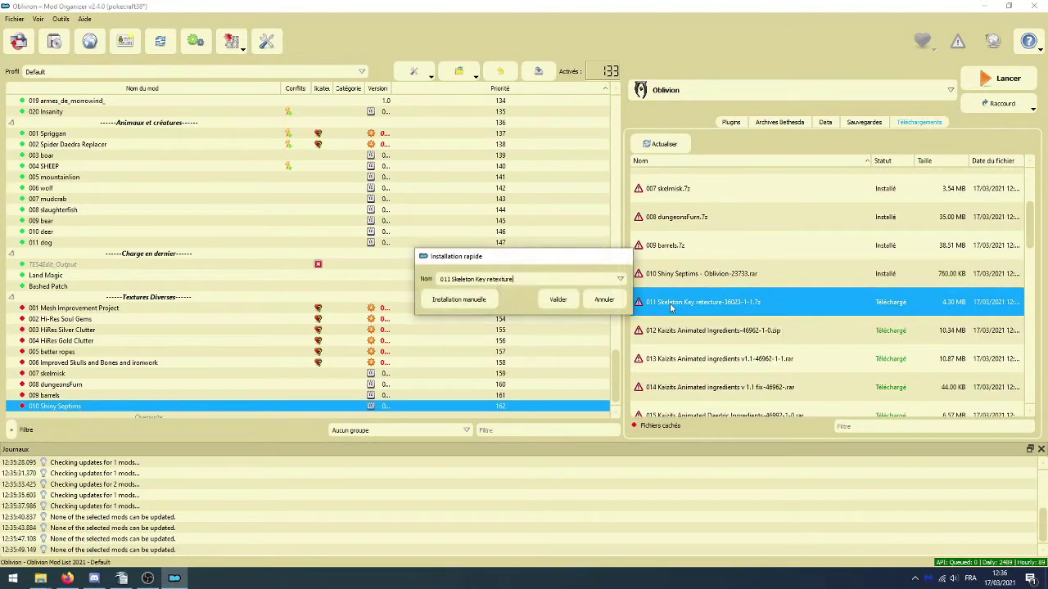
key("Return")
- Install the five Kaizits Animated Ingredients archives 012 to 016, including the v 1.1 and Daedric fixes, in numbered order under their suggested names
double_click(668, 331)
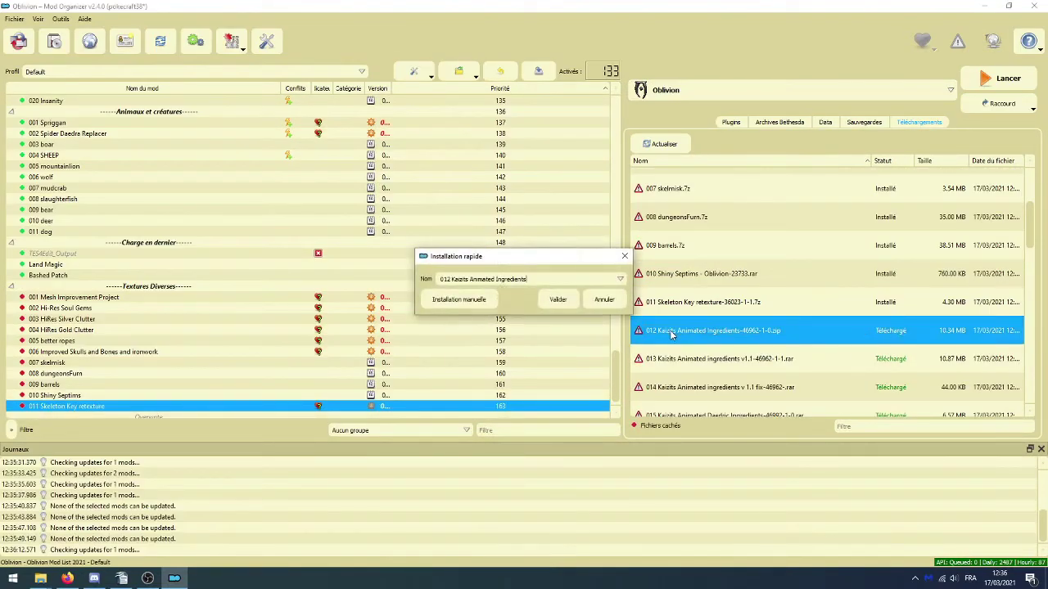
key("Return")
double_click(678, 357)
key("Return")
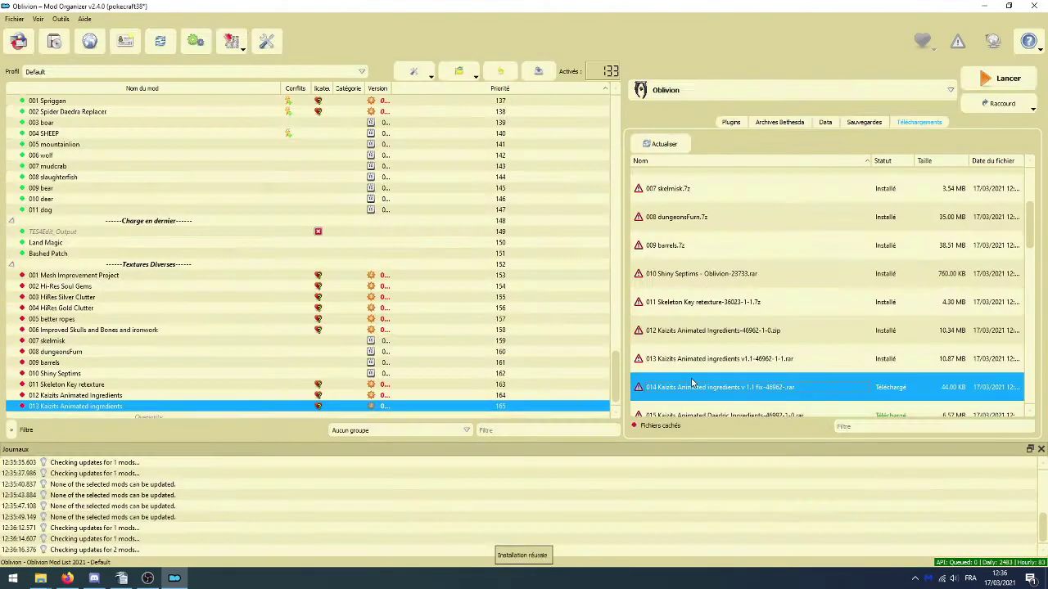
double_click(692, 385)
key("Return")
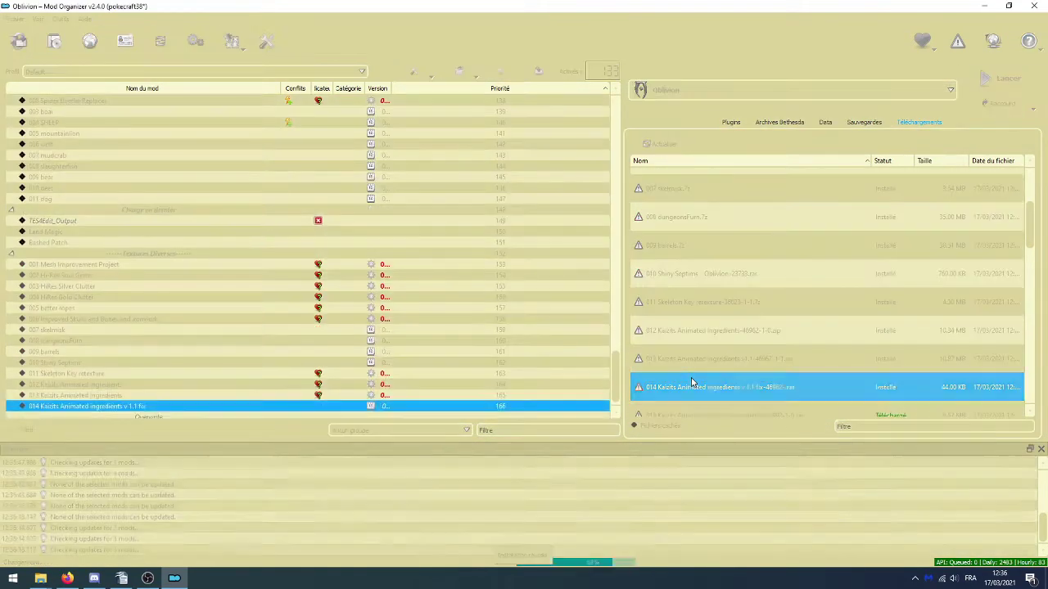
scroll(696, 381, "down", 1)
double_click(699, 339)
key("Return")
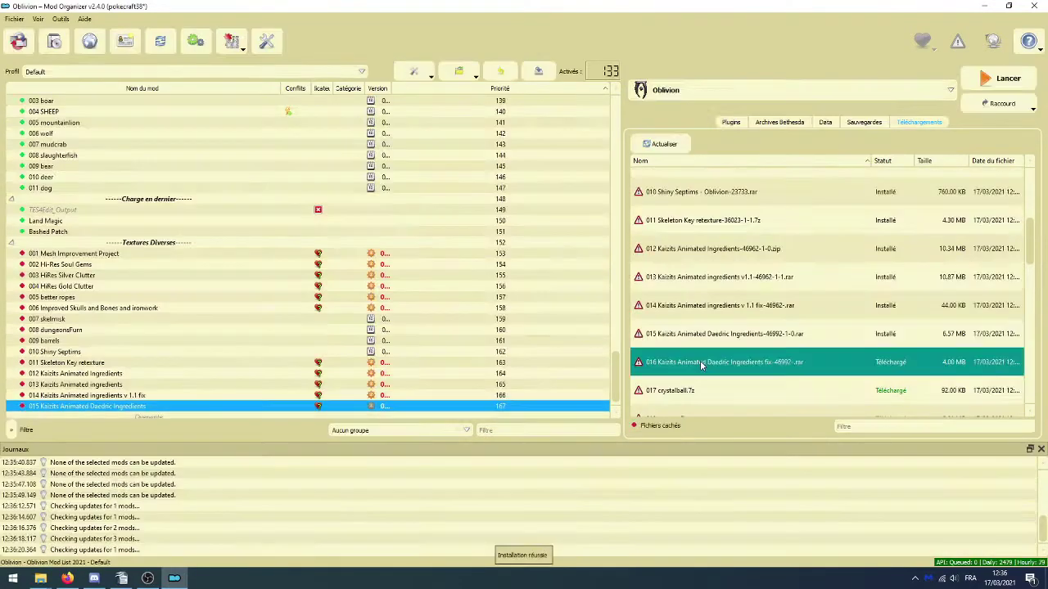
double_click(700, 362)
key("Return")
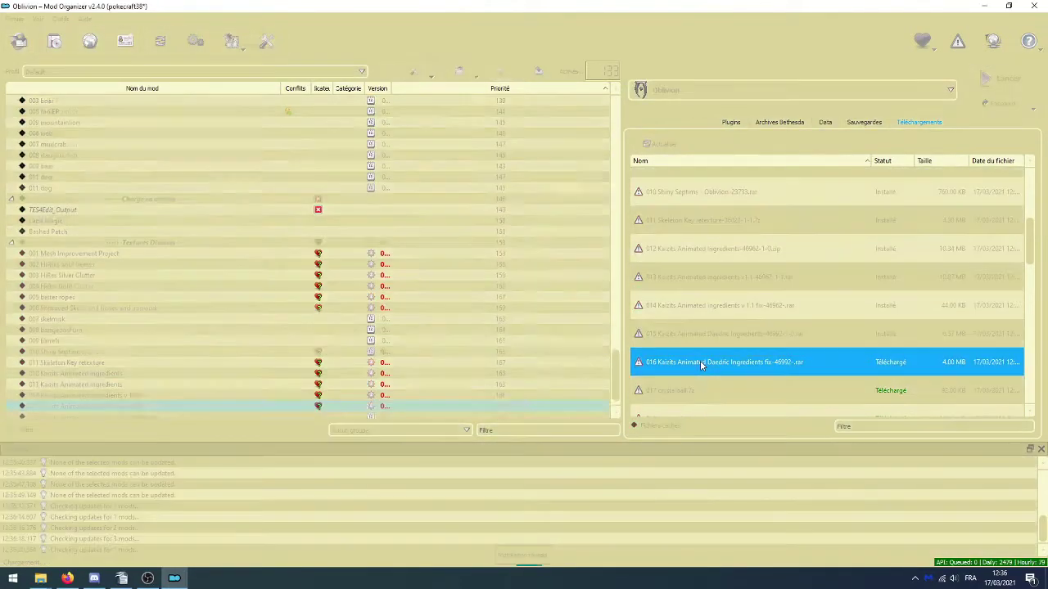
- Install the 017 crystalball and 018 vinyard archives under their suggested names
left_click(696, 389)
double_click(697, 388)
key("Return")
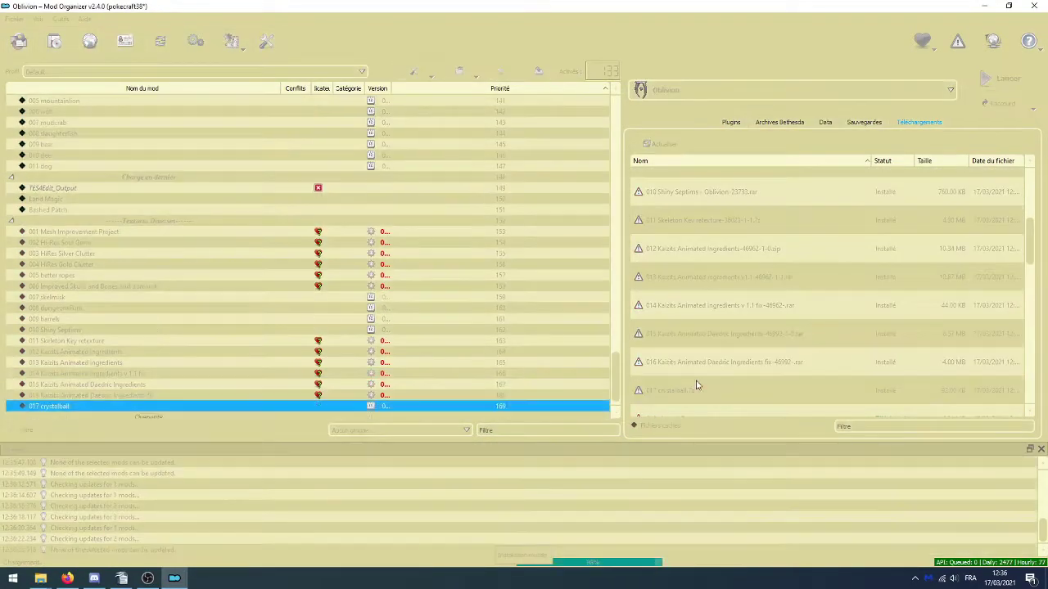
scroll(697, 384, "down", 1)
scroll(695, 382, "down", 1)
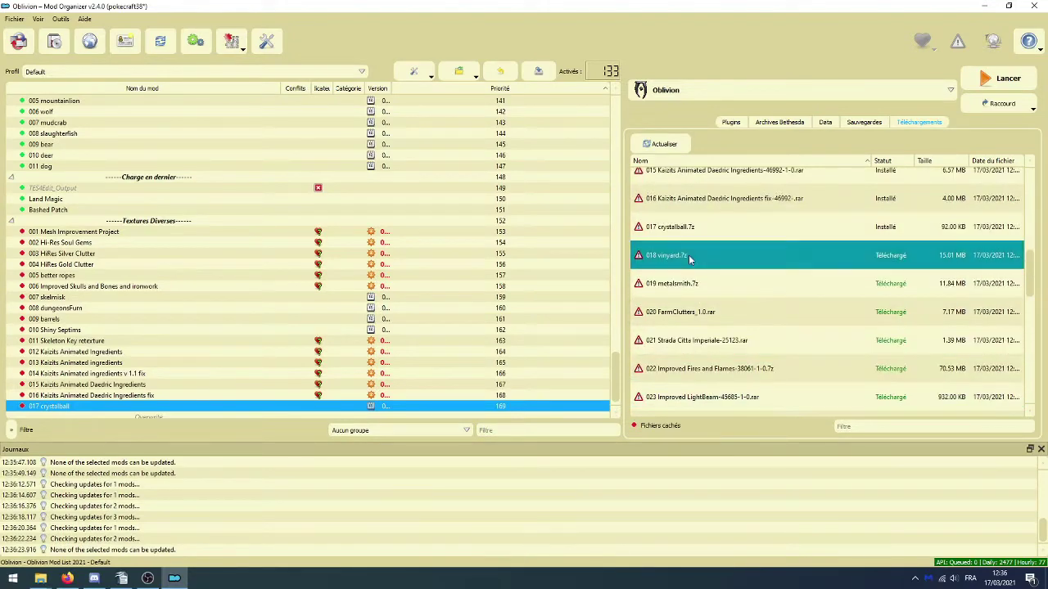
double_click(691, 257)
key("Return")
- Install 019 metalsmith, 020 FarmClutters_ and 021 Strada Citta Imperiale under their suggested names
double_click(684, 284)
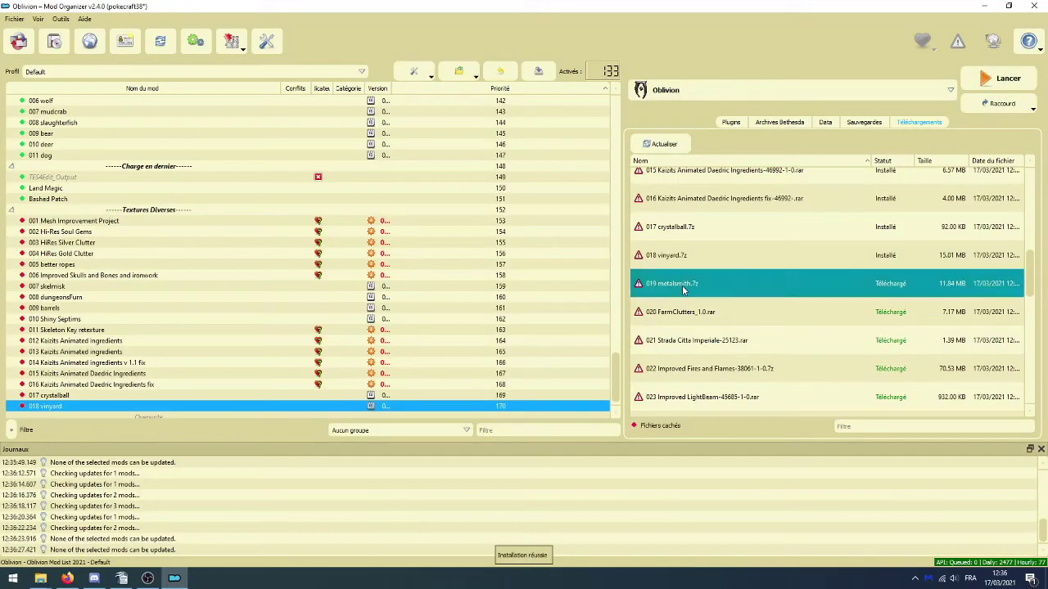
key("Return")
double_click(684, 312)
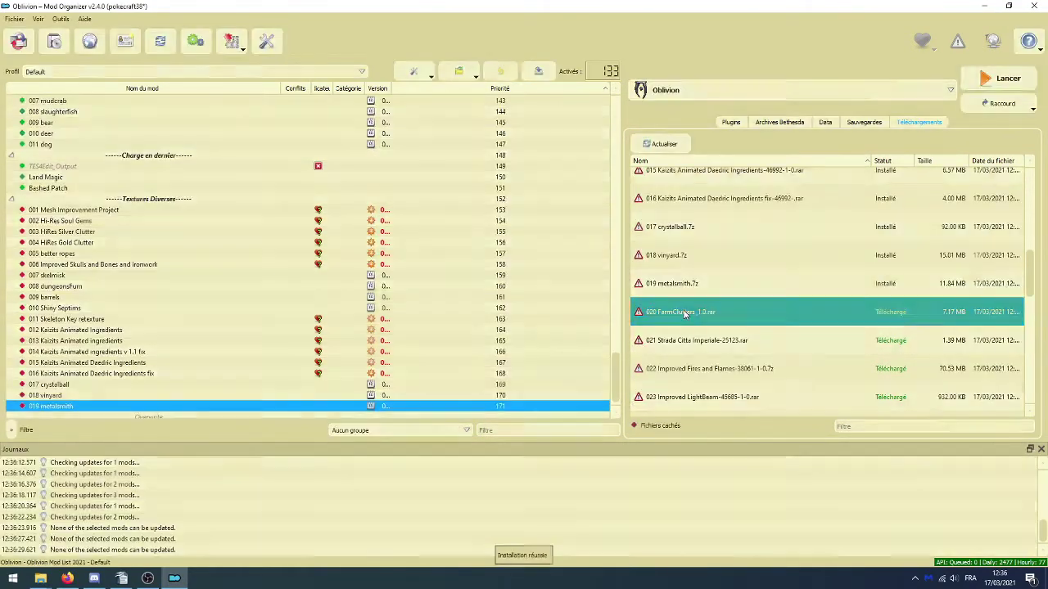
key("Return")
double_click(687, 340)
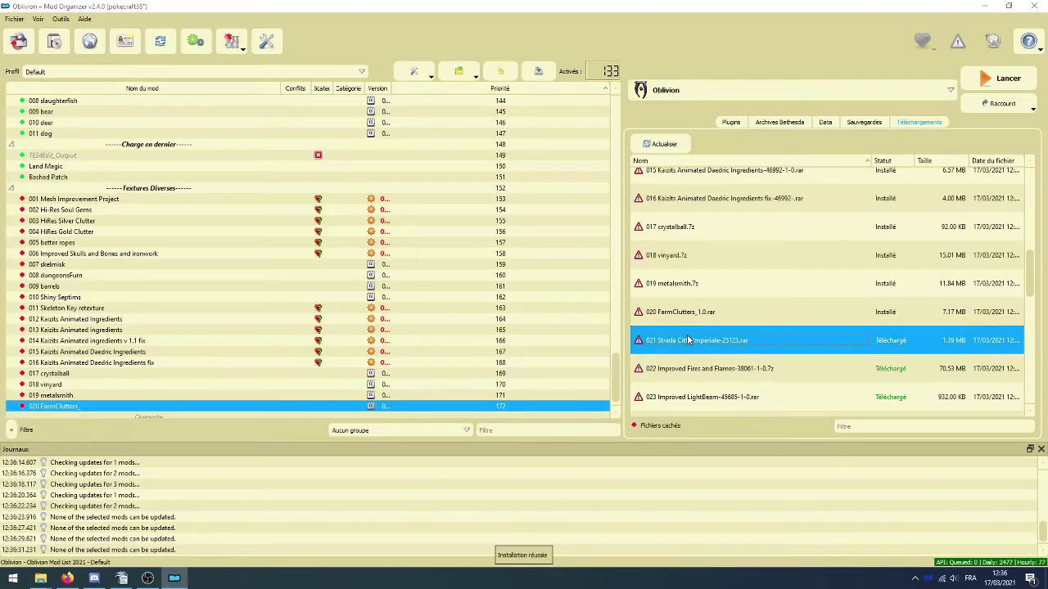
key("Return")
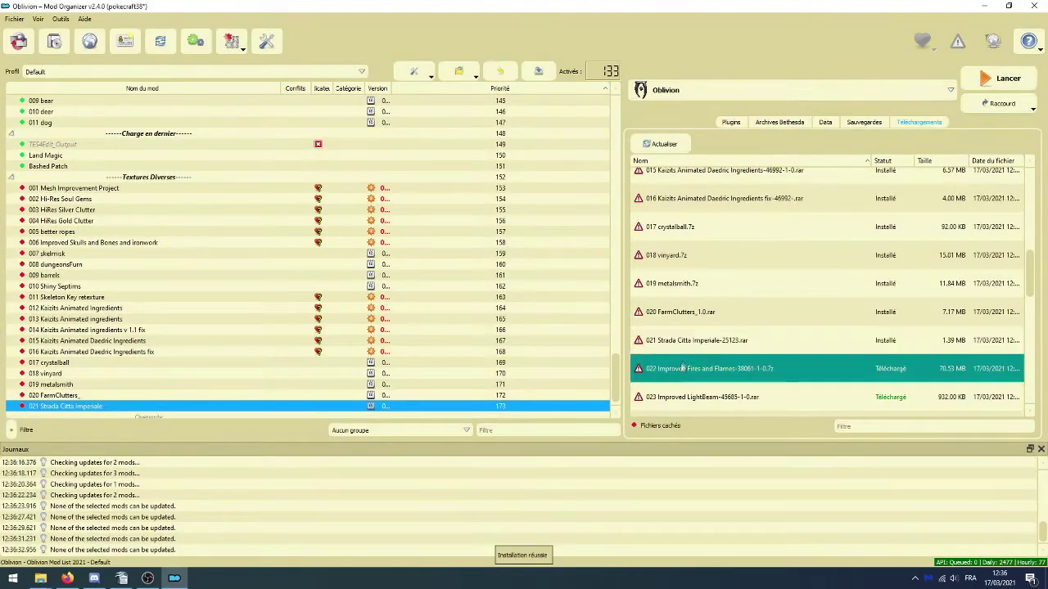
- Install 022 Improved Fires and Flames and 023 Improved LightBeam under their suggested names
double_click(678, 369)
key("Return")
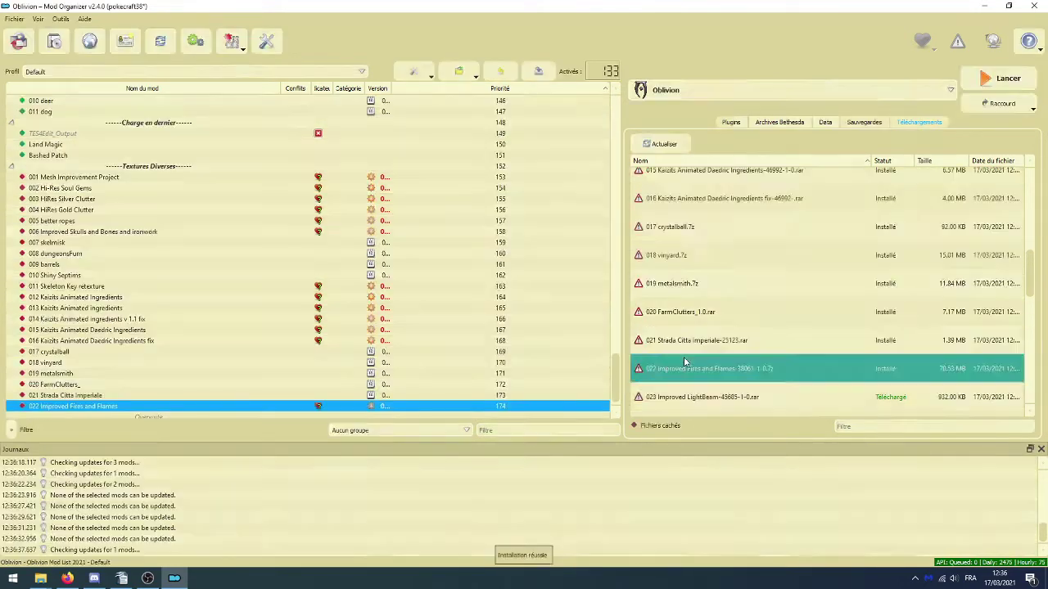
scroll(687, 357, "down", 1)
double_click(709, 315)
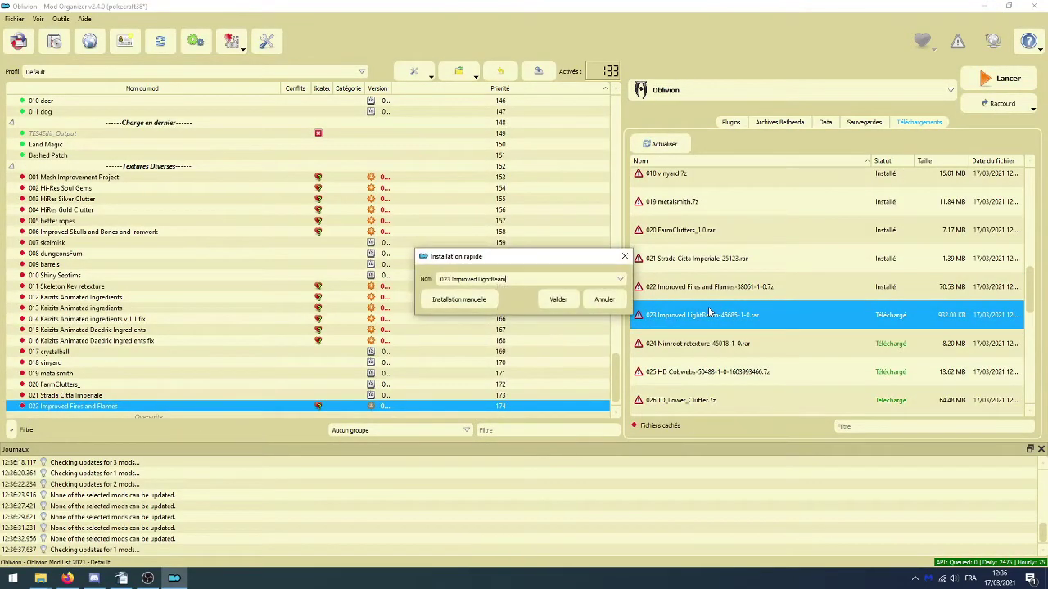
key("Return")
- Install the 024 Nirnroot retexture and 025 HD Cobwebs archives under their suggested names
double_click(706, 344)
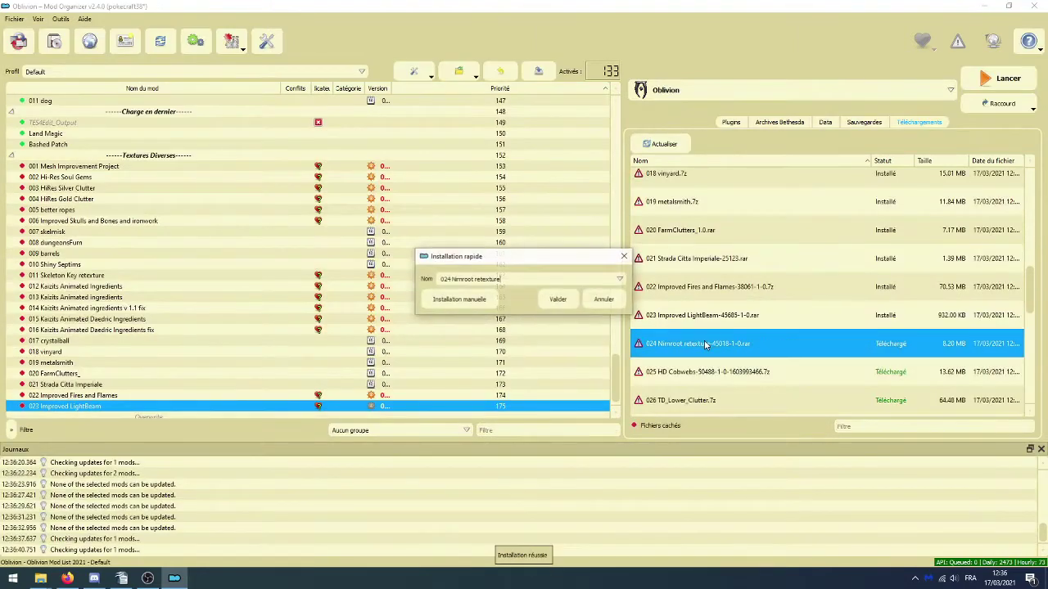
key("Return")
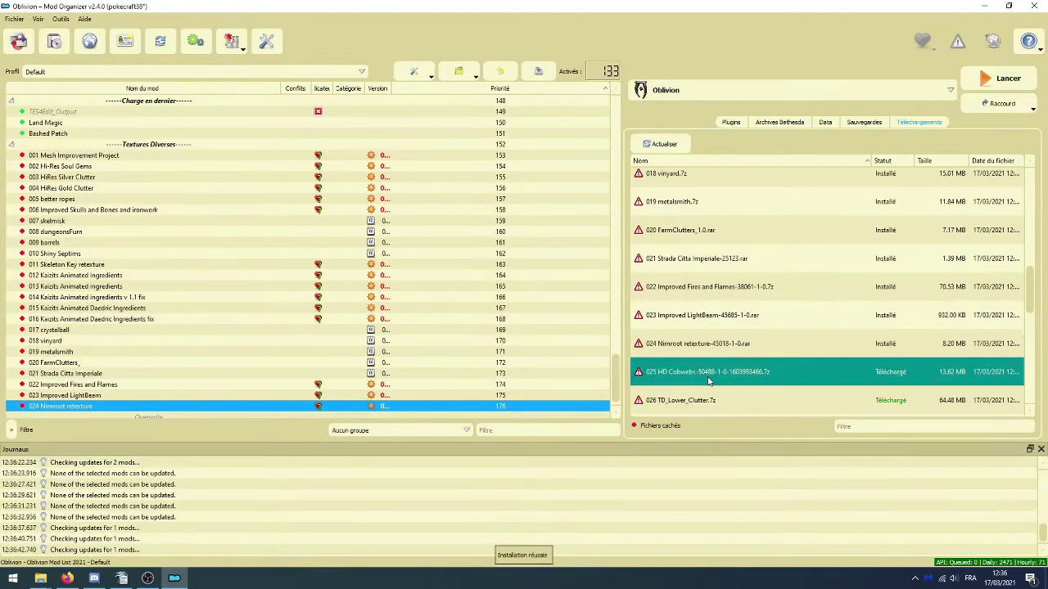
double_click(709, 380)
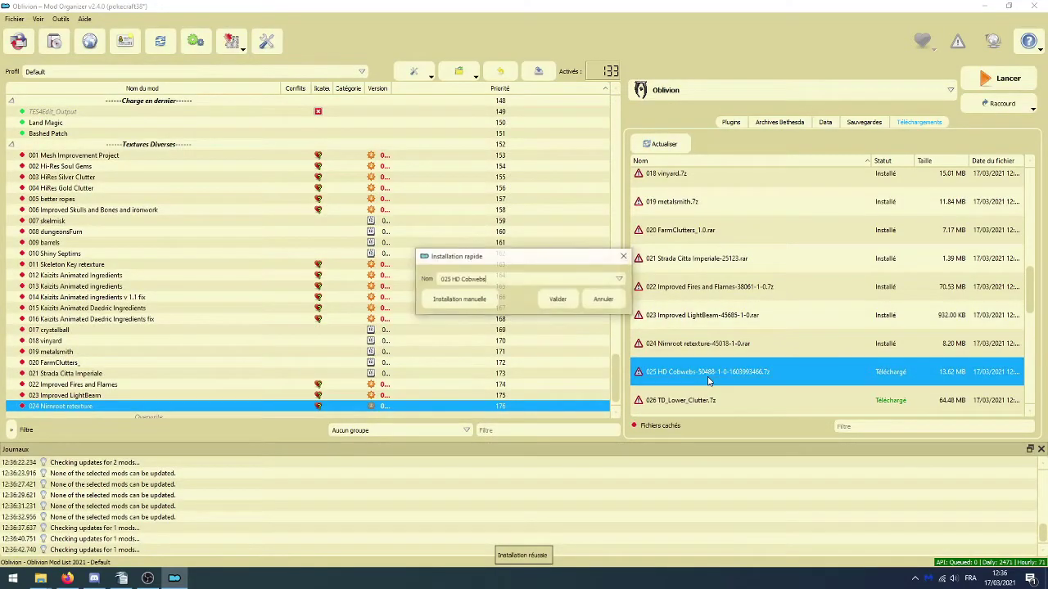
key("Return")
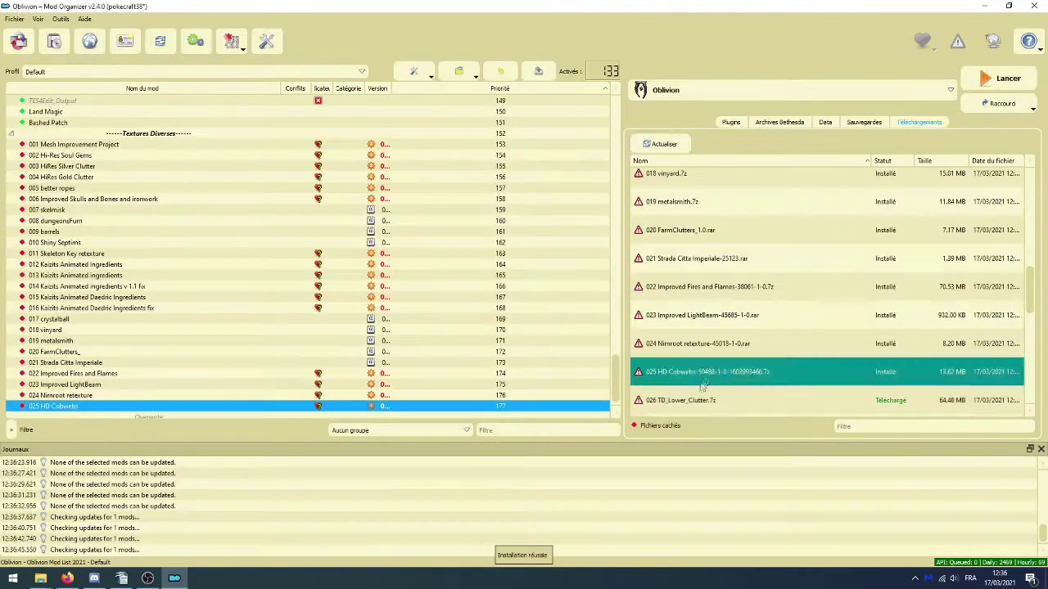
- Install 026 TD_Lower_Clutter and 027 TD_Middleclass_Replacer v 3.0, designating each archive's Data folder as the <data> root
double_click(694, 400)
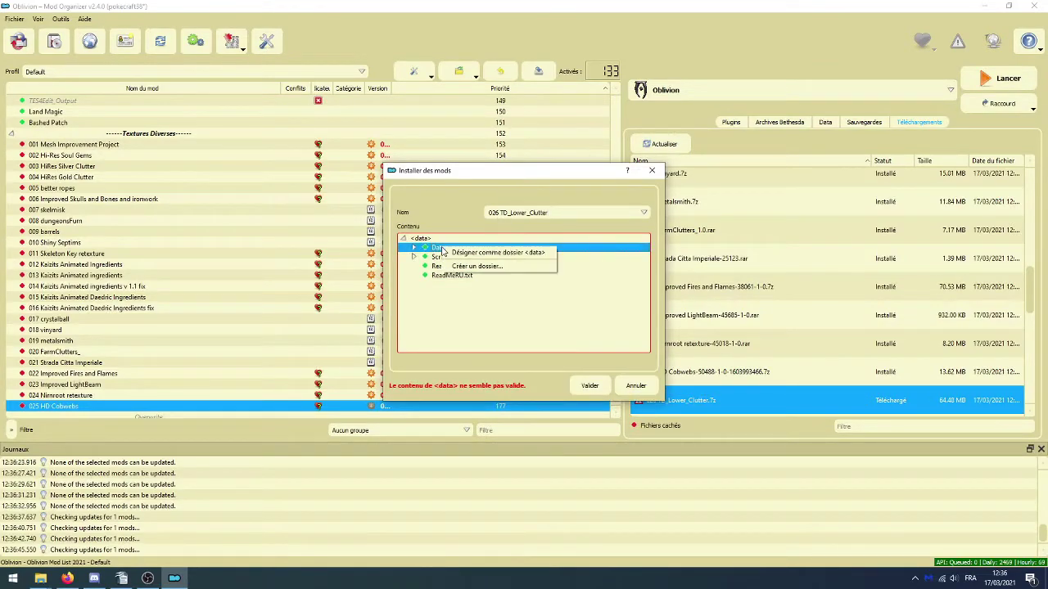
left_click(586, 385)
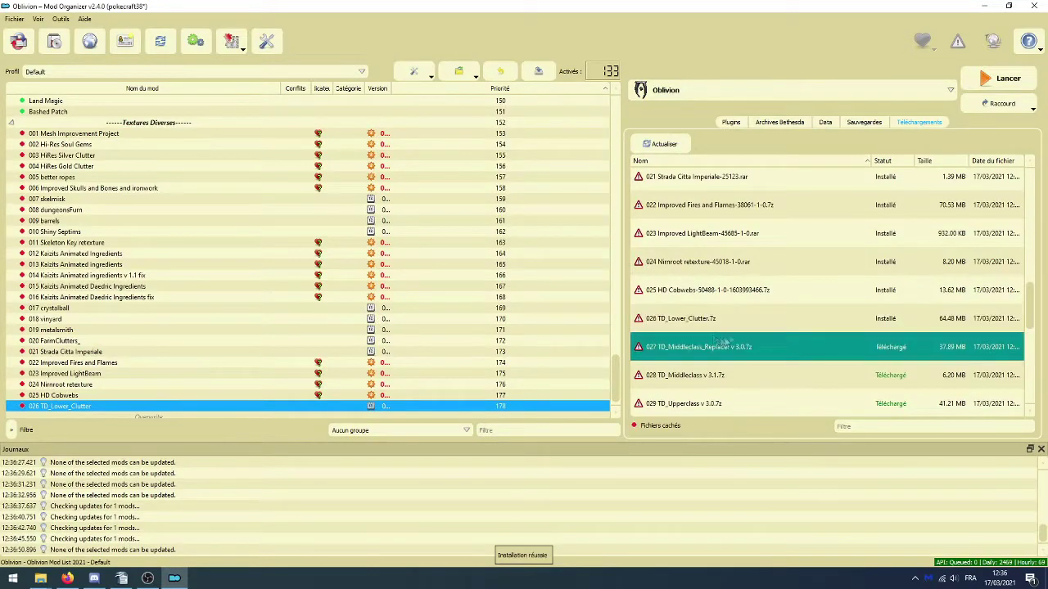
double_click(717, 343)
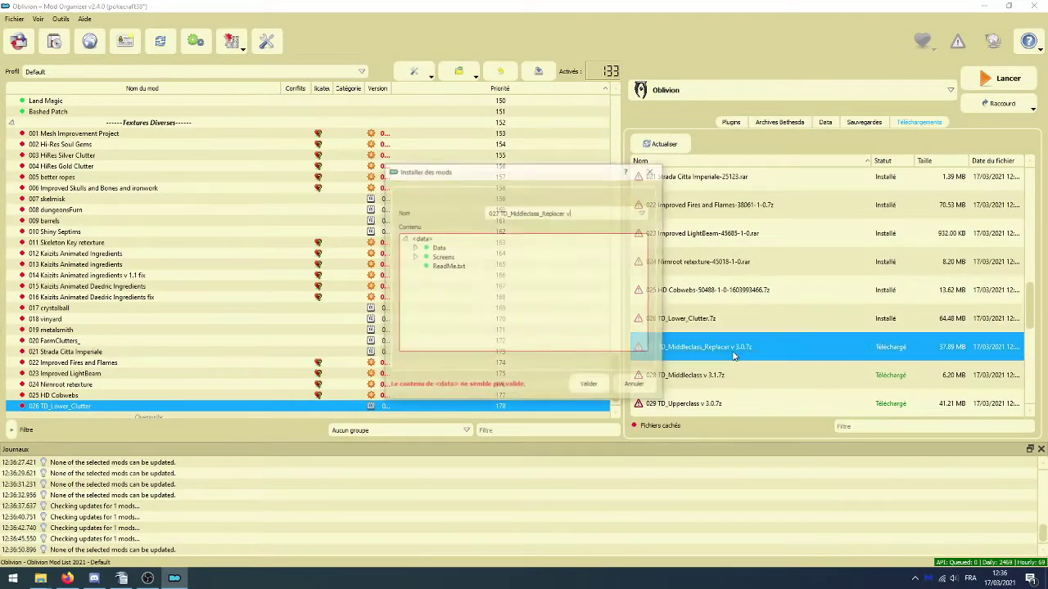
left_click(453, 253)
left_click(587, 320)
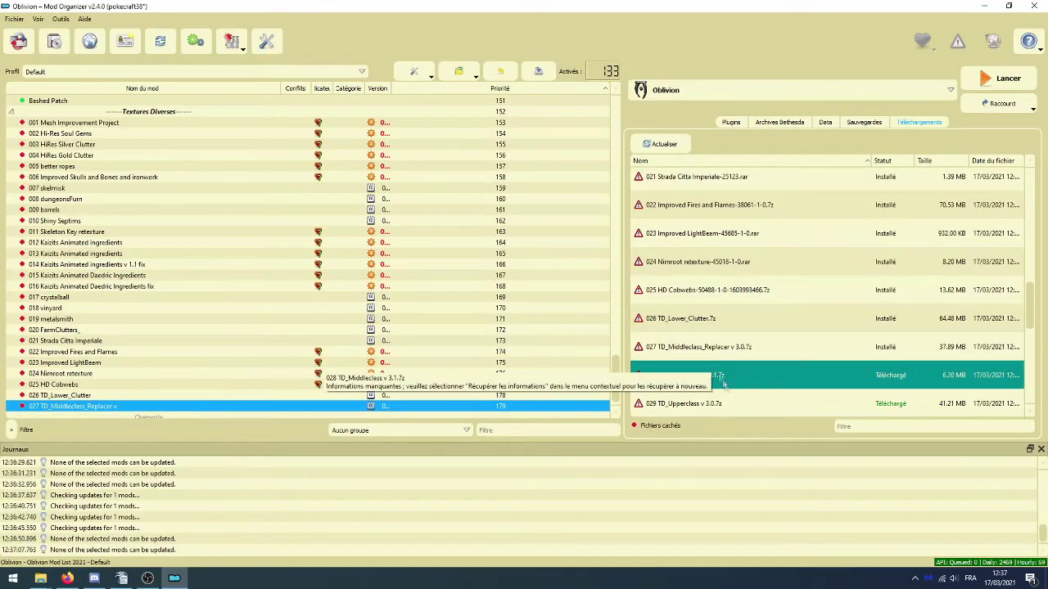
- Install 028 TD_Middleclass v 3.1 with its Data folder designated as the <data> root
left_click(723, 382)
double_click(704, 382)
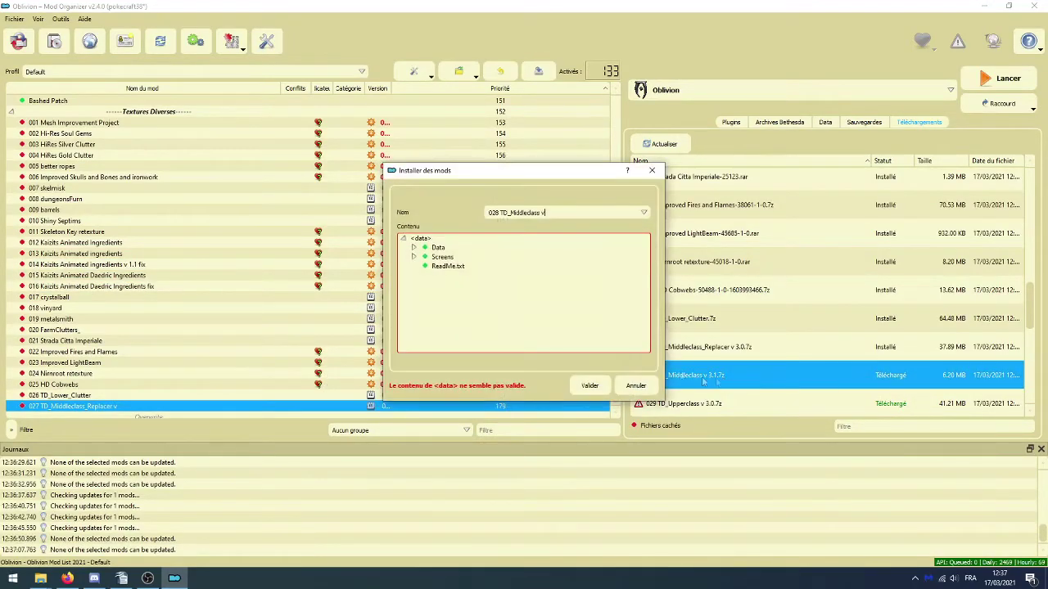
left_click(454, 257)
left_click(589, 386)
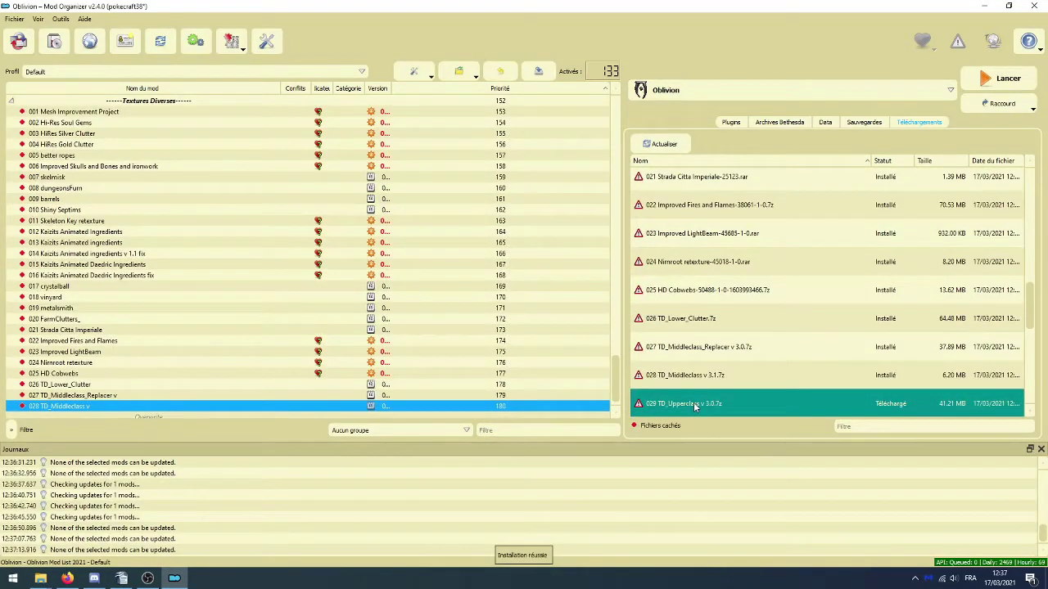
- Install 029 TD_Upperclass v 3.0 with its Data folder as the <data> root, and 030 TD_Upperclass v 3.1 with its default contents
double_click(694, 404)
left_click(448, 255)
left_click(589, 386)
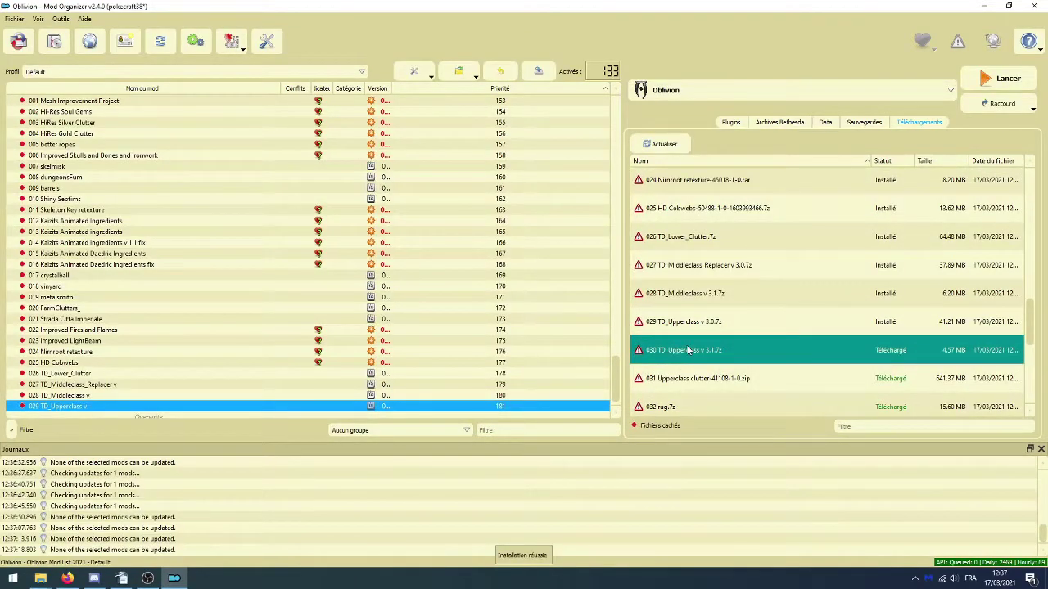
double_click(687, 350)
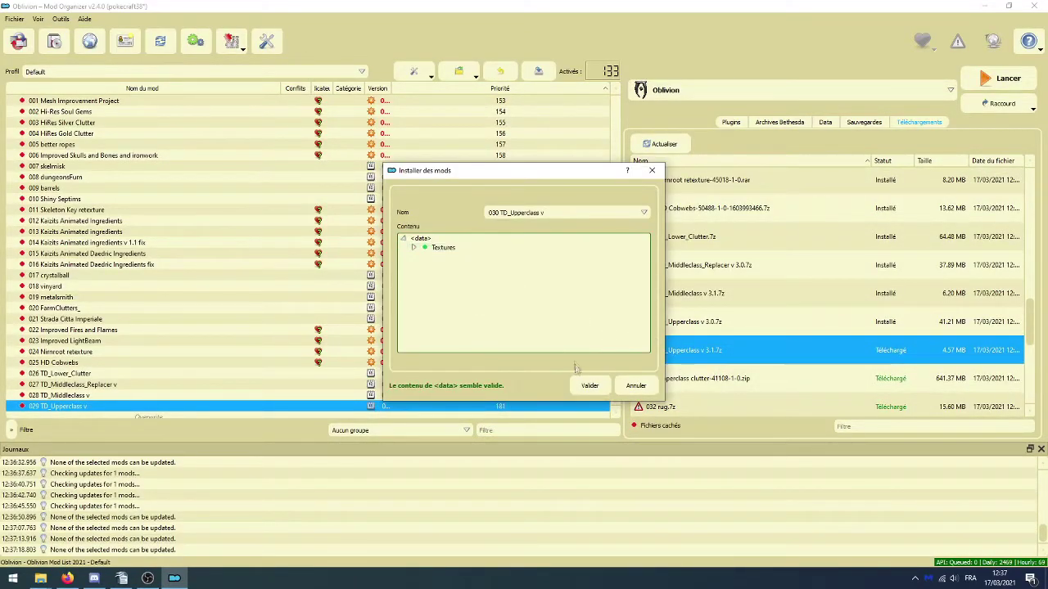
left_click(590, 385)
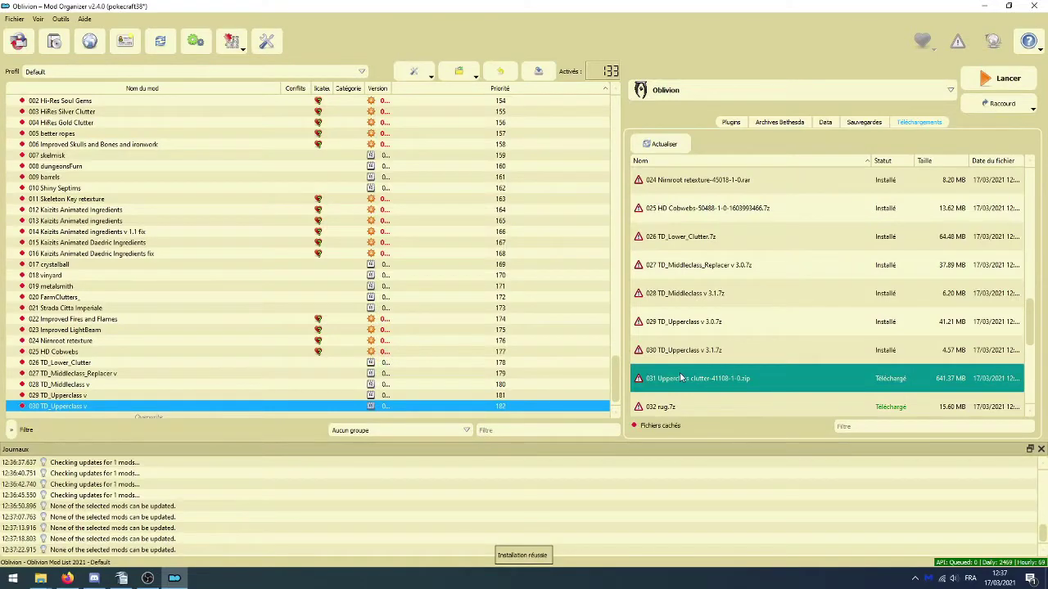
- Install the 031 Upperclass clutter and 032 rug archives under their suggested names
right_click(680, 376)
left_click(665, 379)
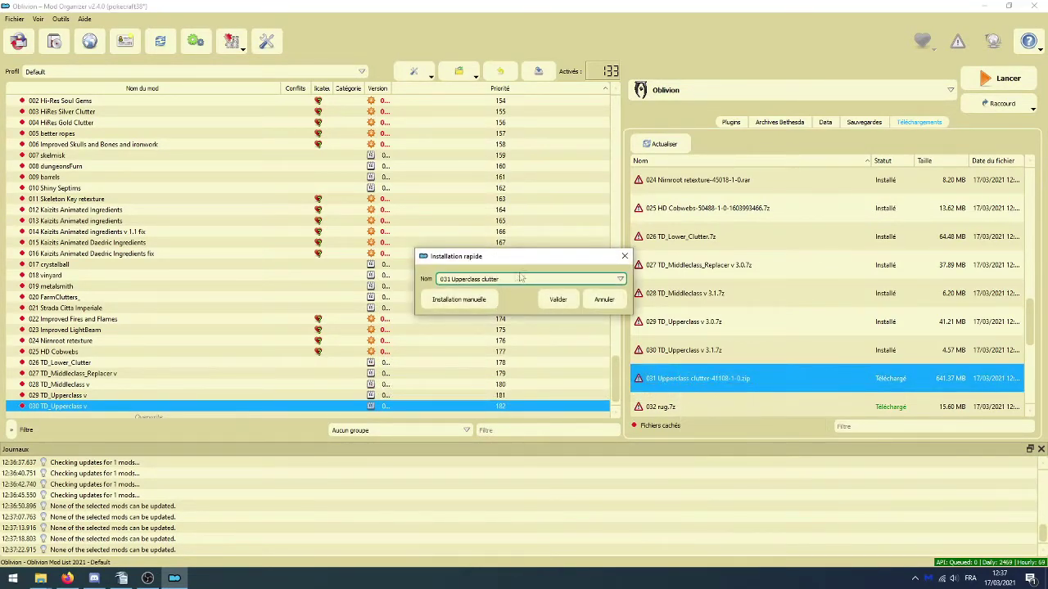
left_click(556, 300)
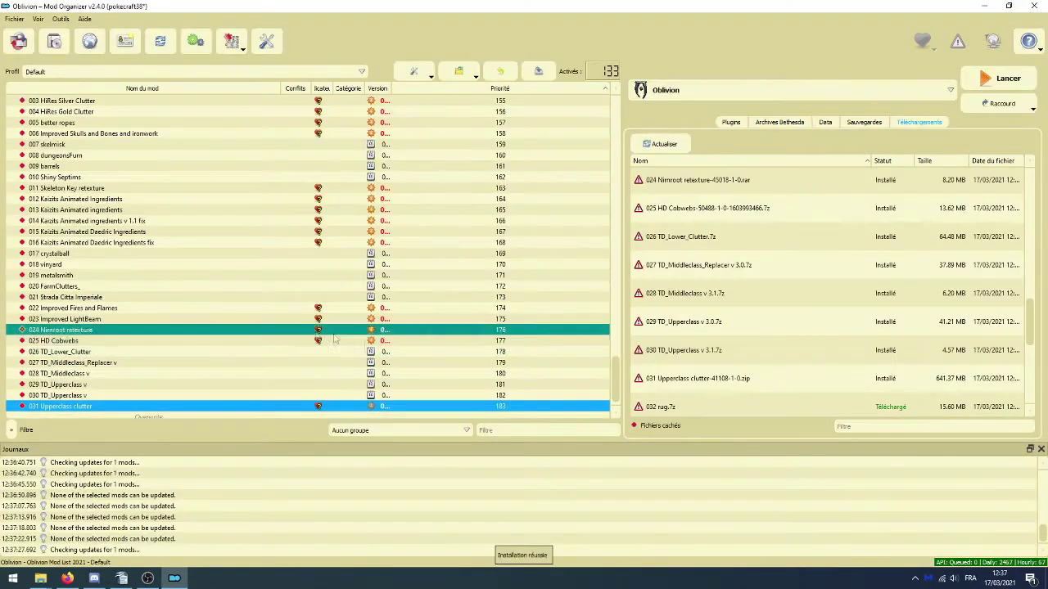
scroll(753, 344, "down", 1)
double_click(751, 328)
key("Return")
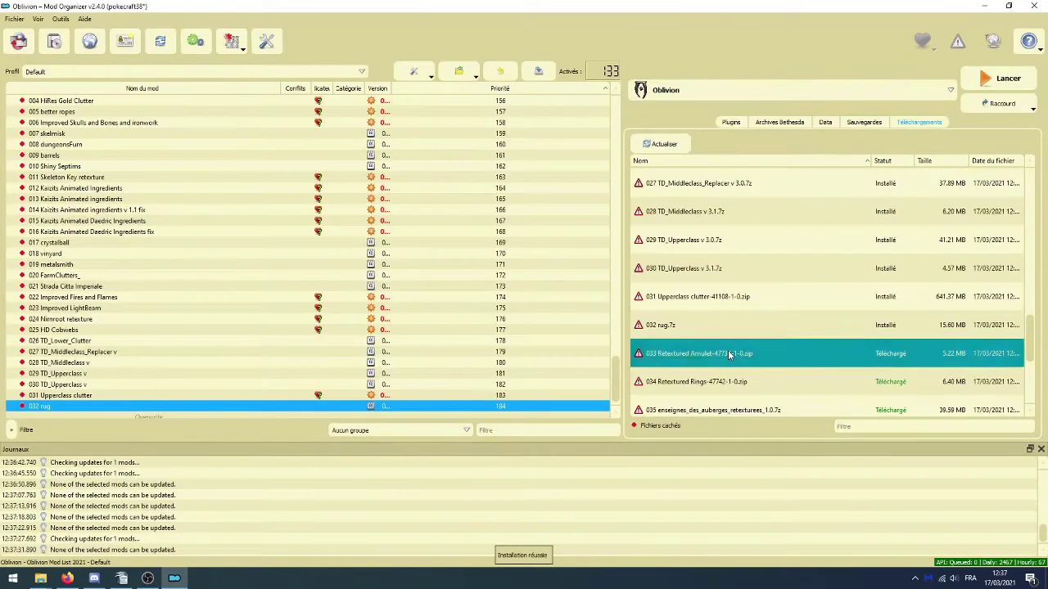
- Install 033 Retextured Amulet, 034 Retextured Rings and 035 enseignes_des_auberges_retexturees_ under their suggested names
double_click(728, 353)
key("Return")
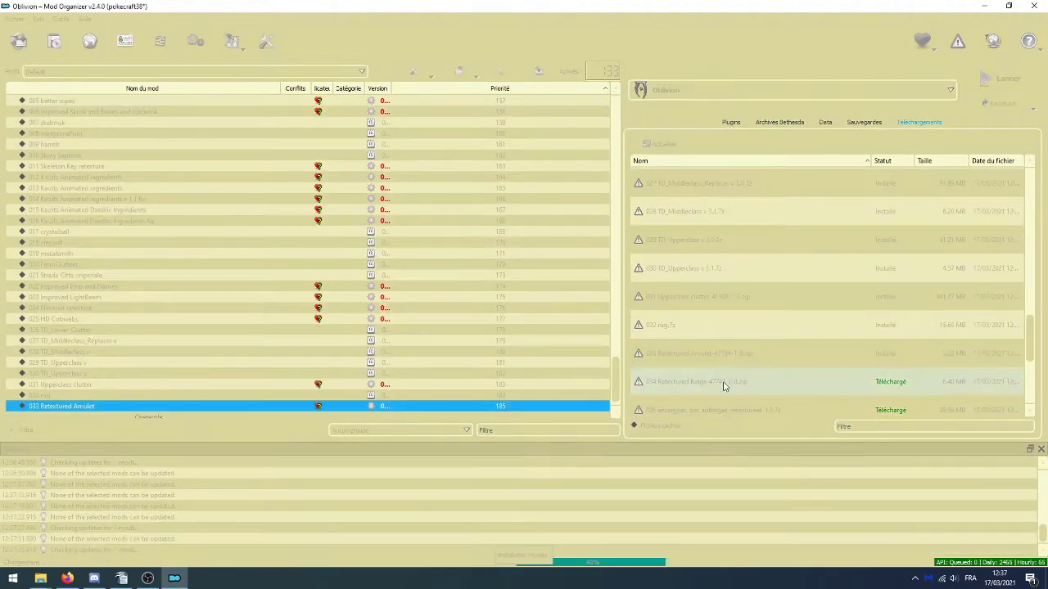
left_click(723, 383)
double_click(723, 383)
key("Return")
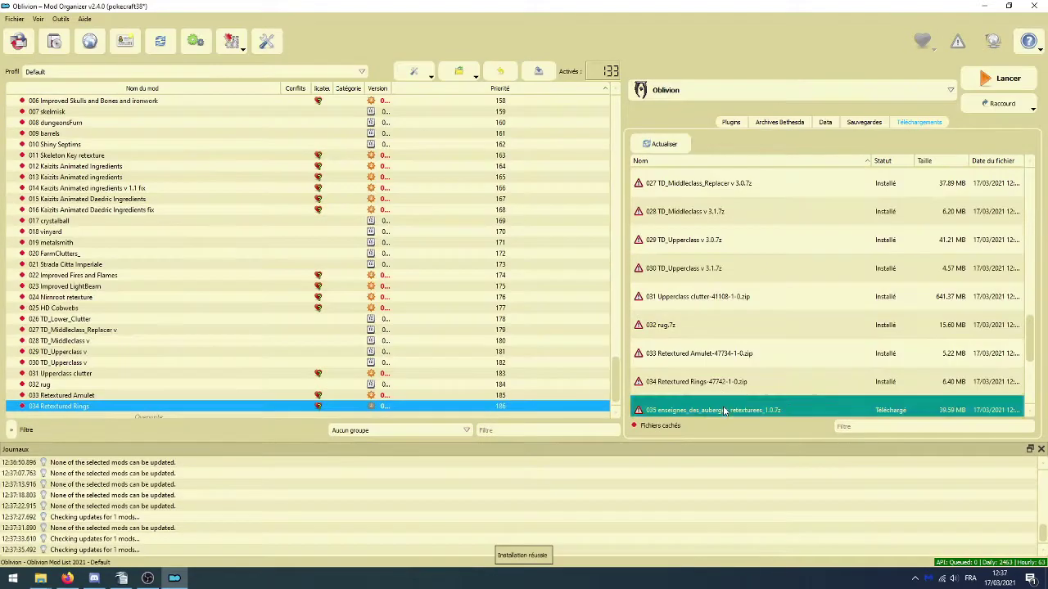
double_click(723, 410)
key("Return")
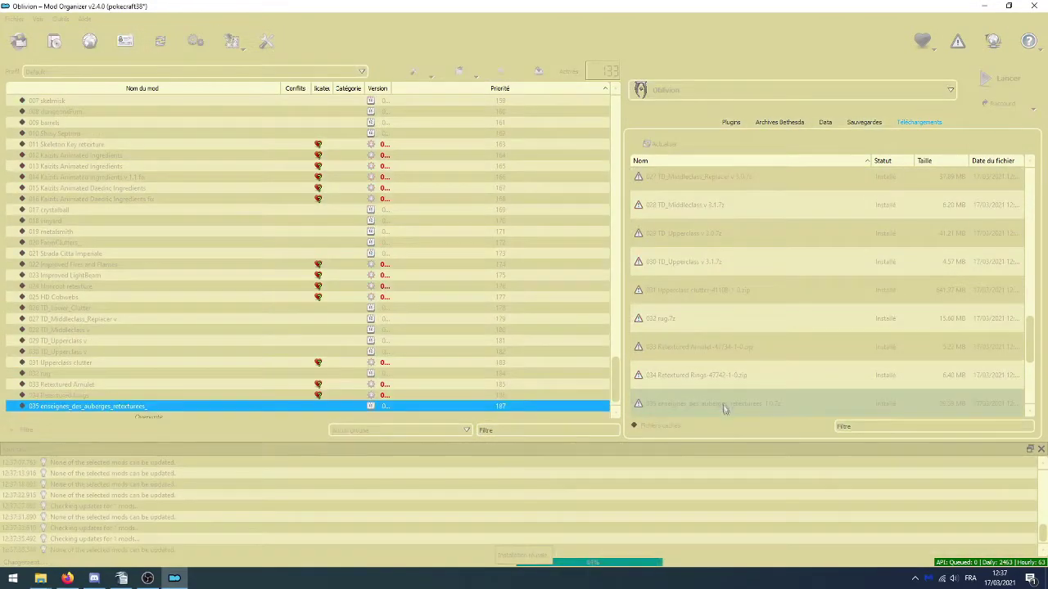
- Install 036 amelioration_des_panneaux_indicateurs_ under its numbered name, with Gravés village signs and the CT - Comté de Bravil patch
scroll(724, 405, "down", 3)
double_click(697, 239)
key("Return")
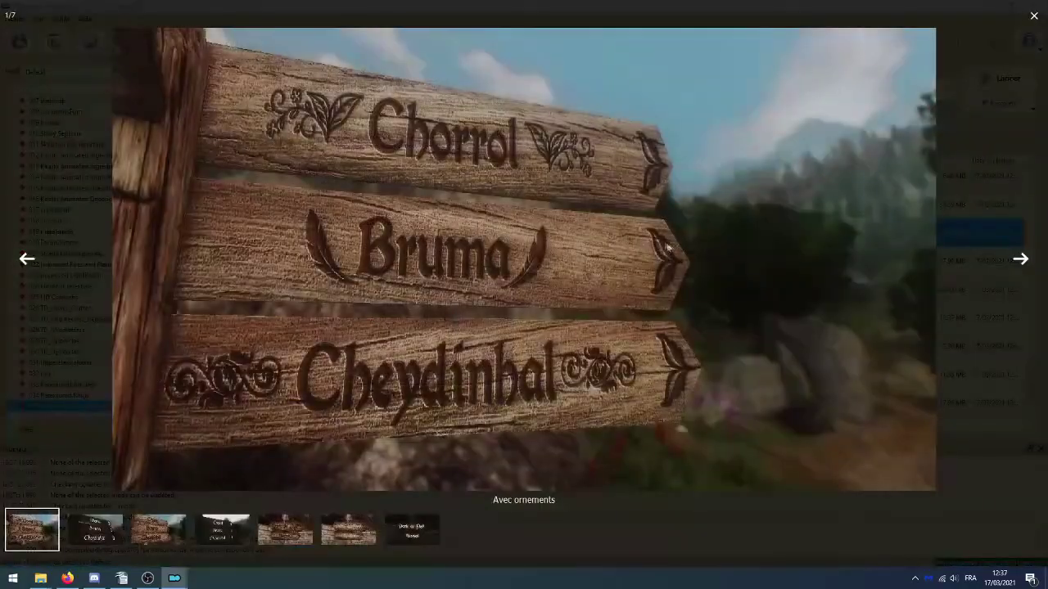
left_click(1036, 13)
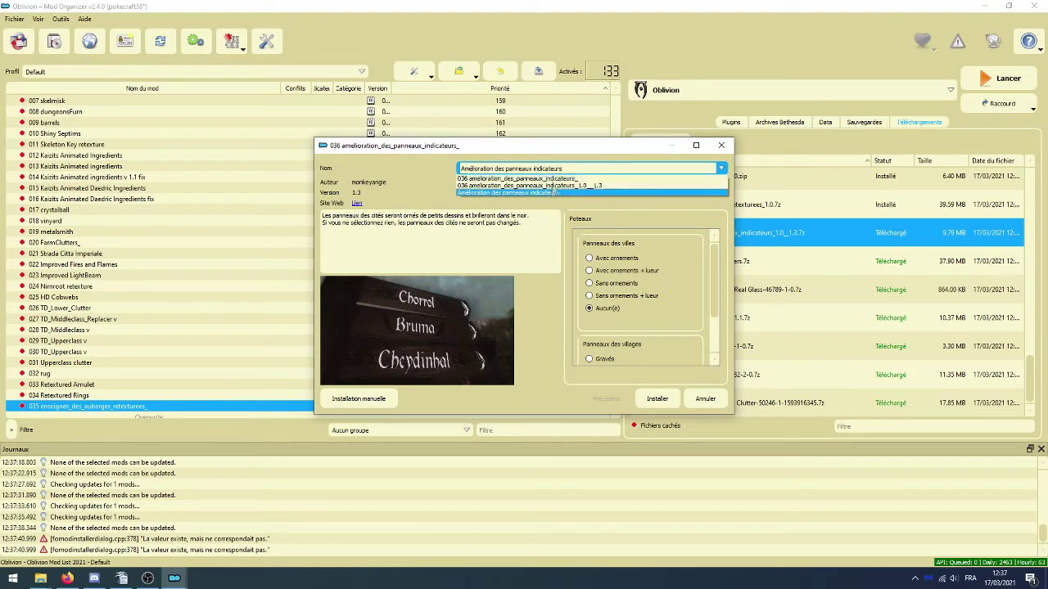
left_click(547, 179)
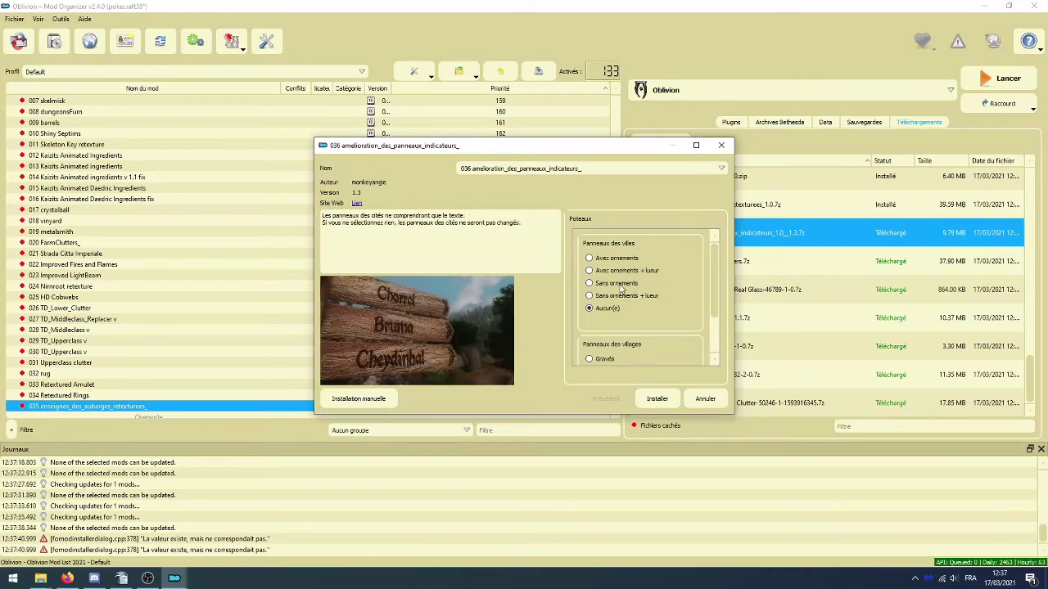
scroll(593, 282, "down", 2)
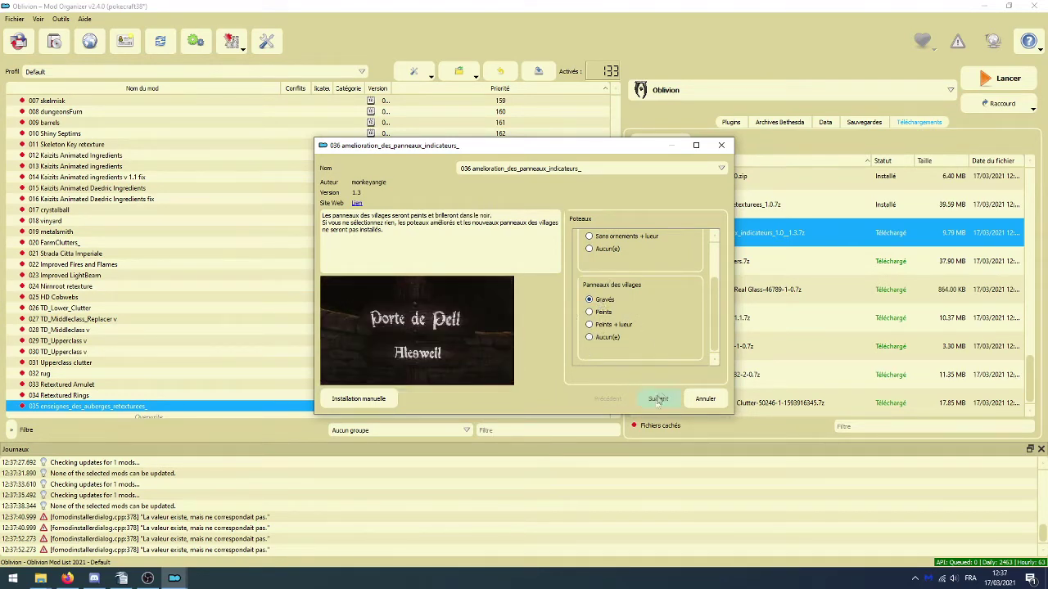
left_click(656, 401)
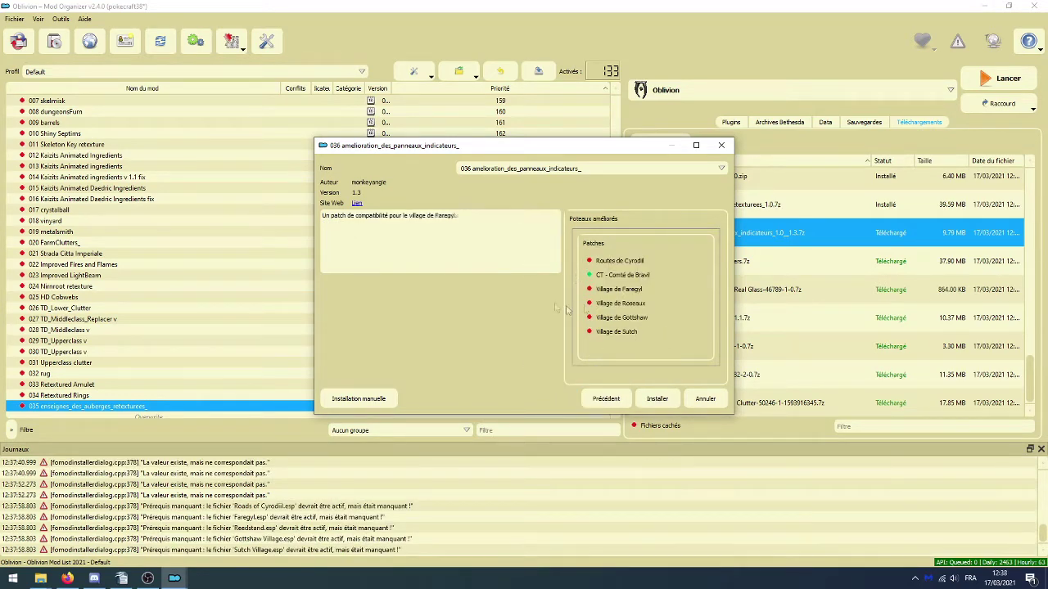
left_click(653, 403)
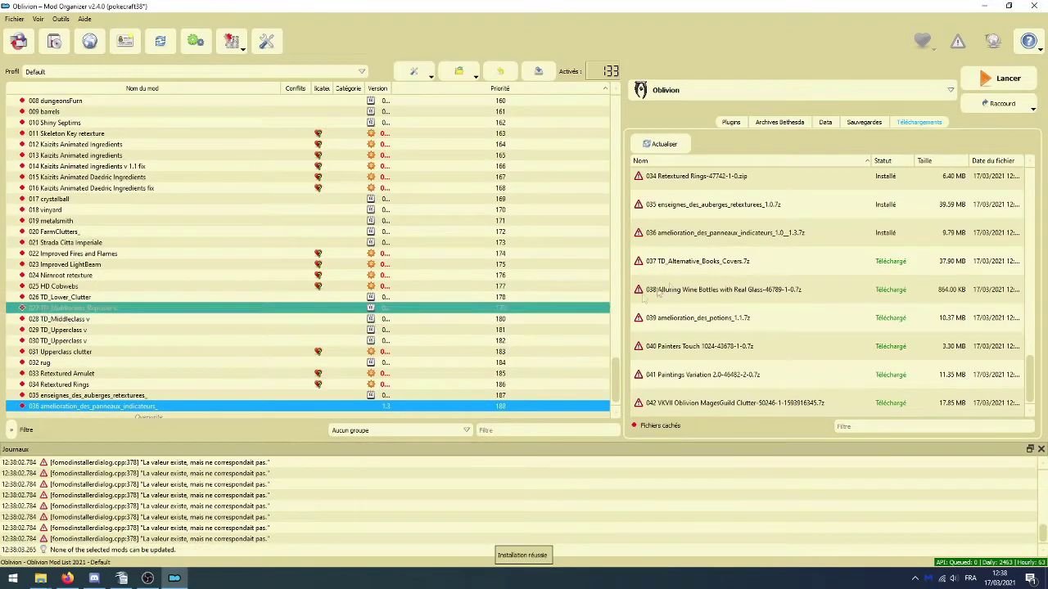
- Install 037 TD_Alternative_Books_Covers with its Data folder as the <data> root, and 038 Alluring Wine Bottles with Real Glass under its suggested name
double_click(709, 271)
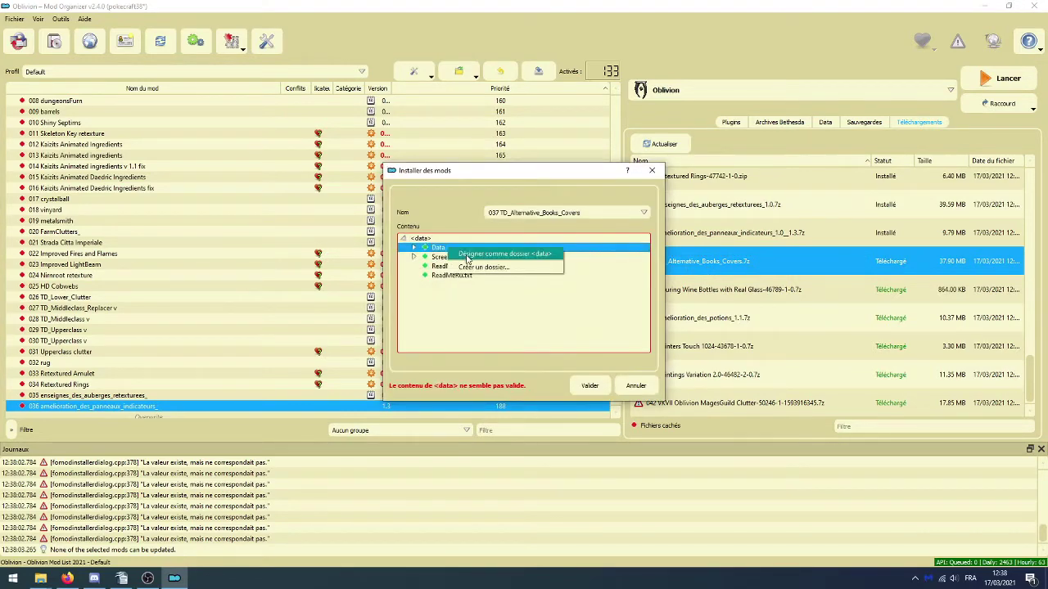
left_click(586, 385)
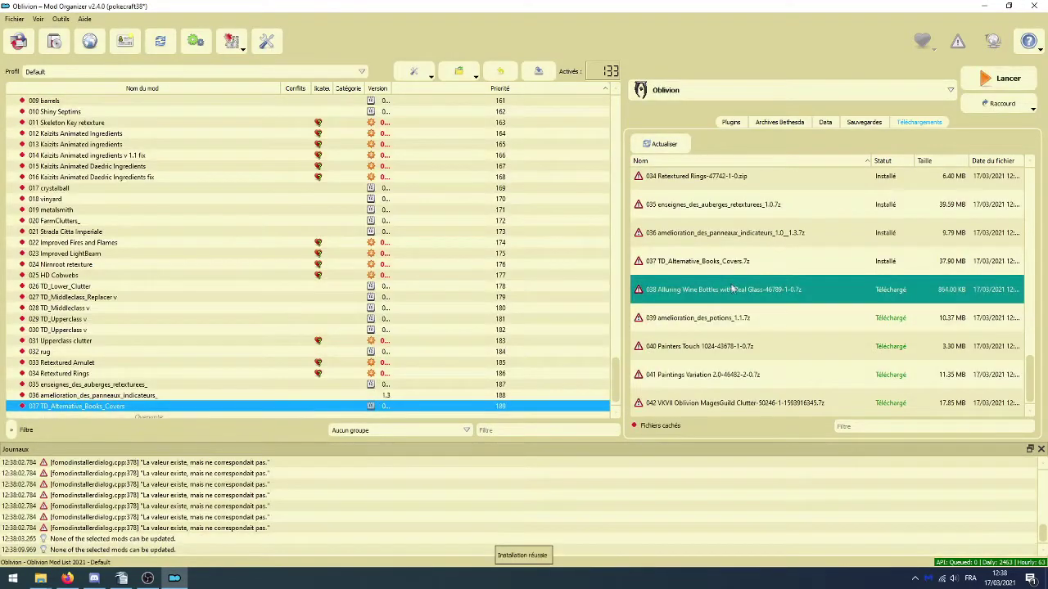
double_click(733, 289)
left_click(557, 299)
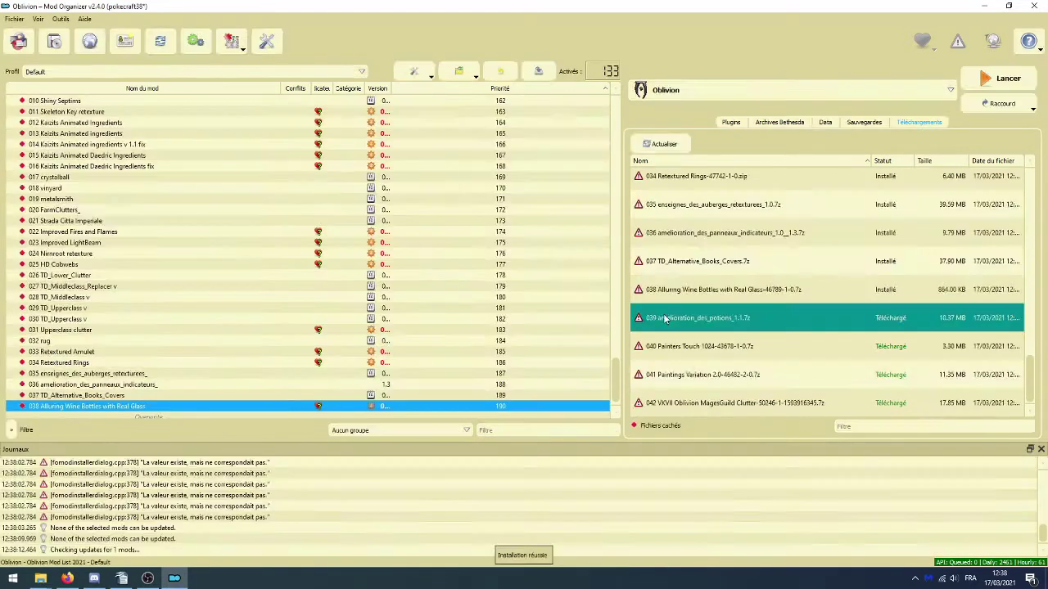
- Install 039 amelioration_des_potions_ under its numbered name with the Contenu liquide textures
left_click(664, 319)
double_click(665, 319)
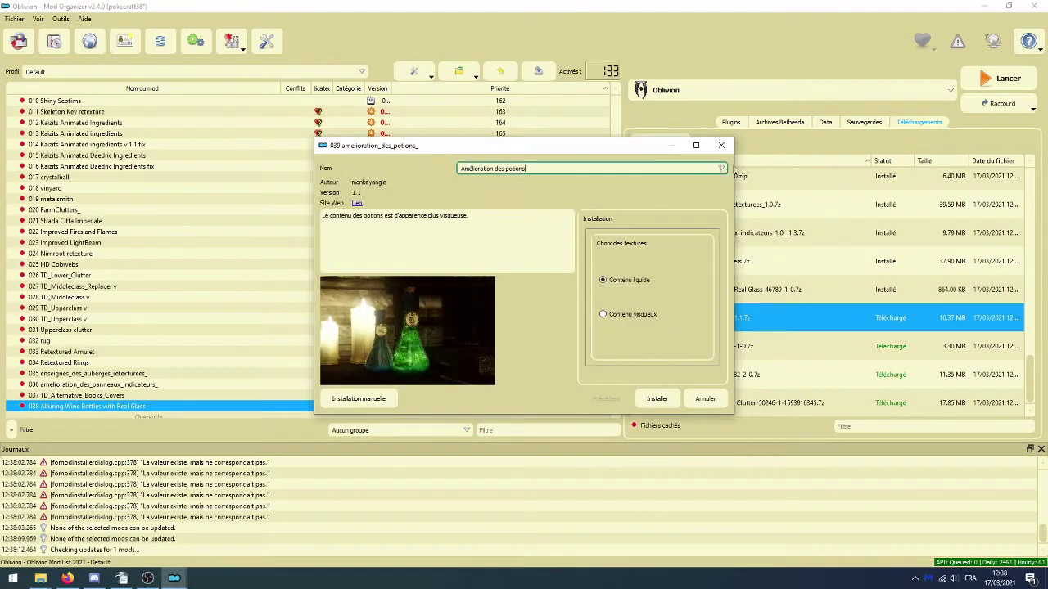
left_click(609, 186)
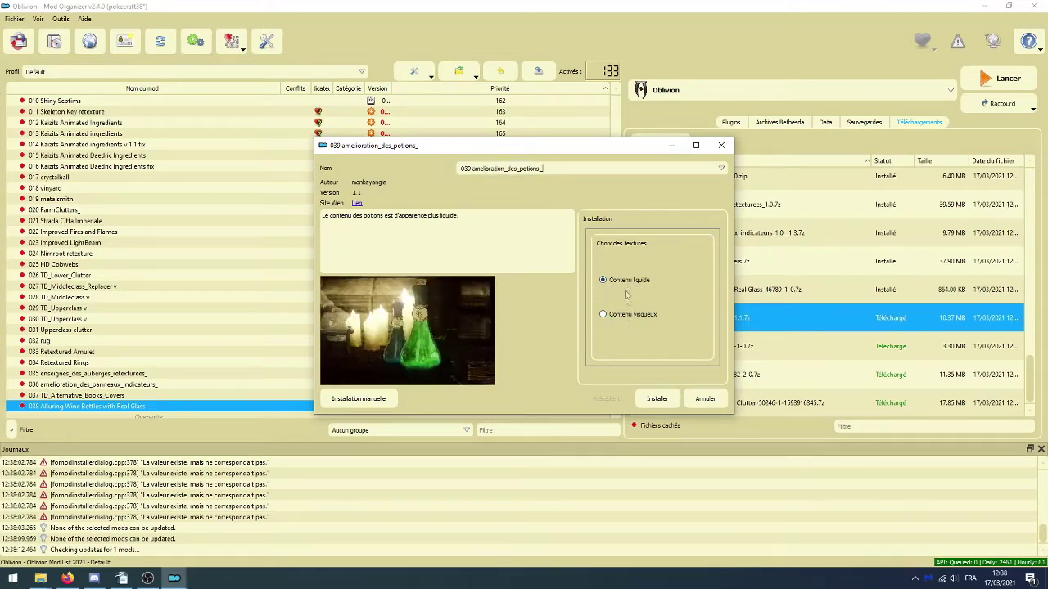
left_click(657, 398)
- Install 040 Painters Touch 1024, 041 Paintings Variation 2.0 and 042 VKVII Oblivion MagesGuild Clutter under their suggested names
double_click(683, 348)
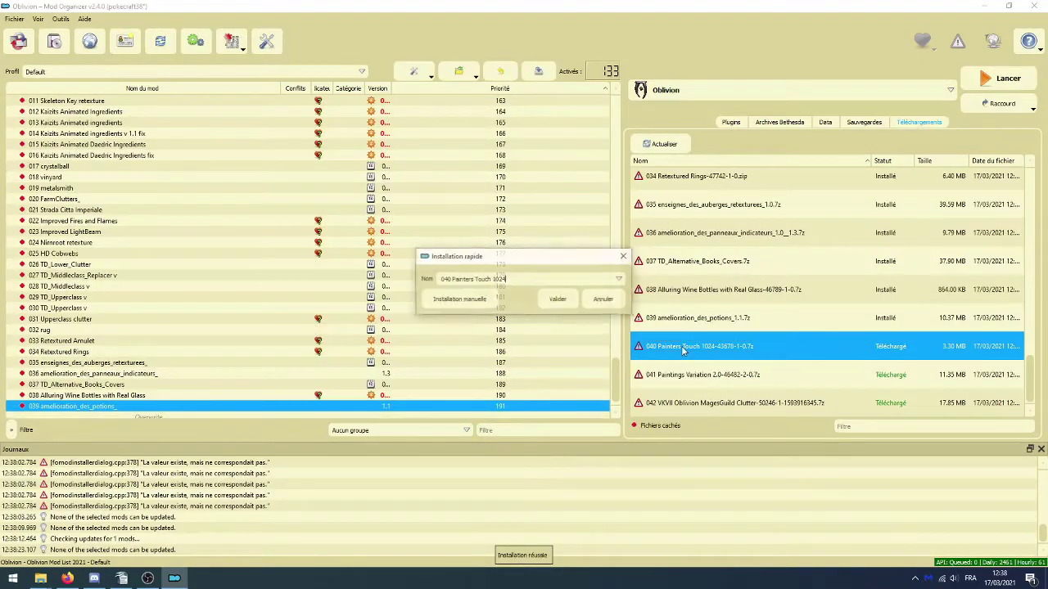
key("Return")
double_click(686, 375)
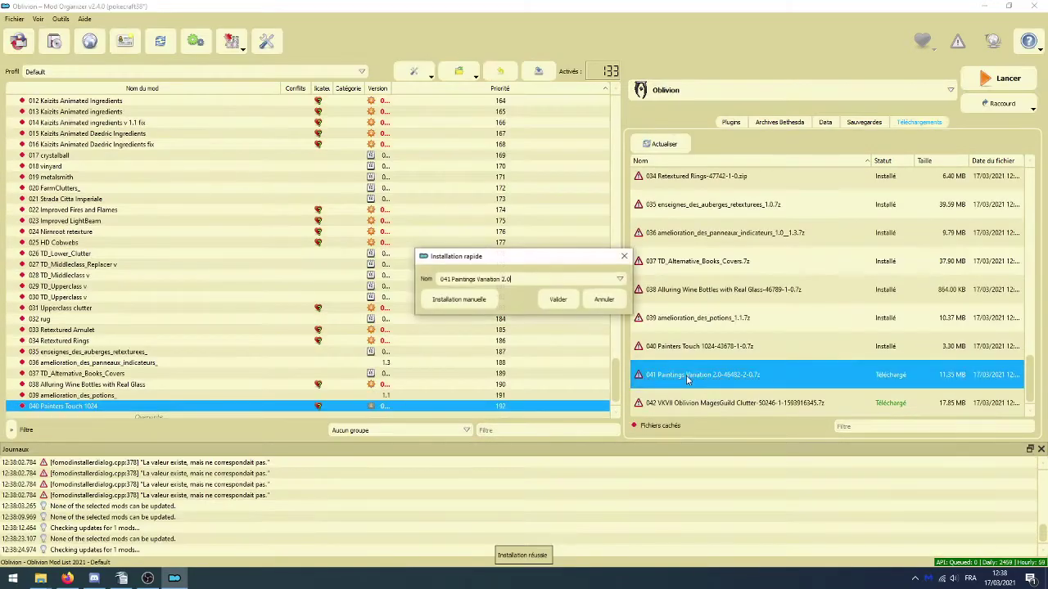
key("Return")
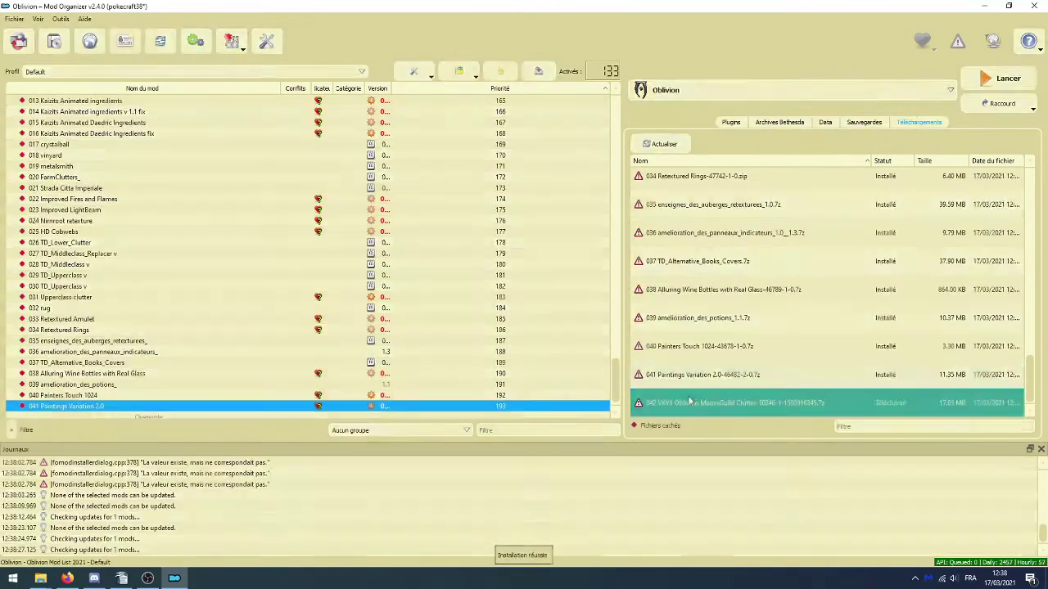
left_click(688, 402)
double_click(688, 402)
key("Return")
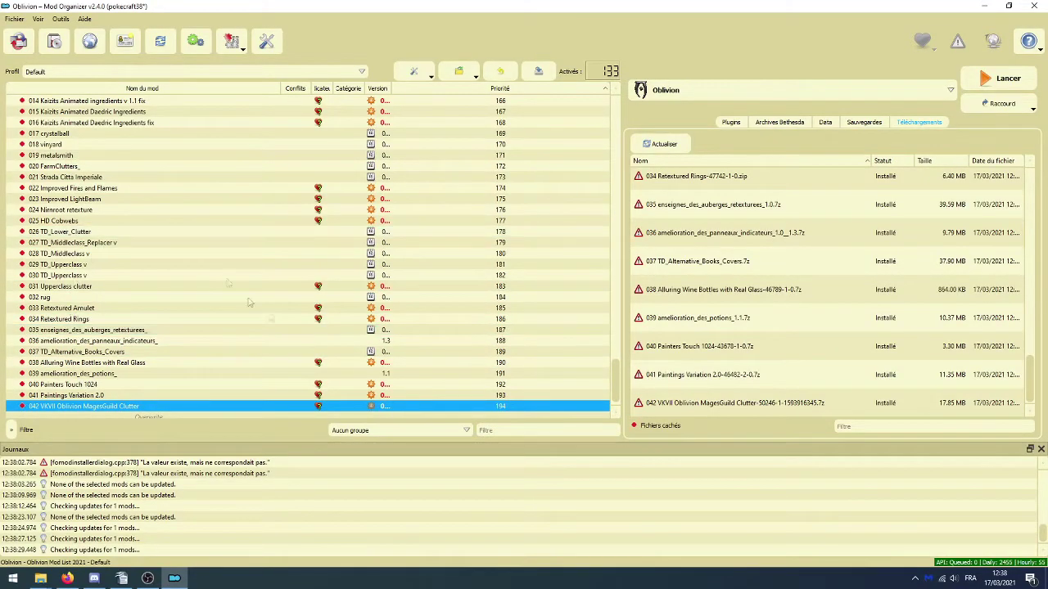
- Delete all installed downloads from the list and from the disk
scroll(208, 266, "up", 1)
right_click(743, 345)
left_click(807, 437)
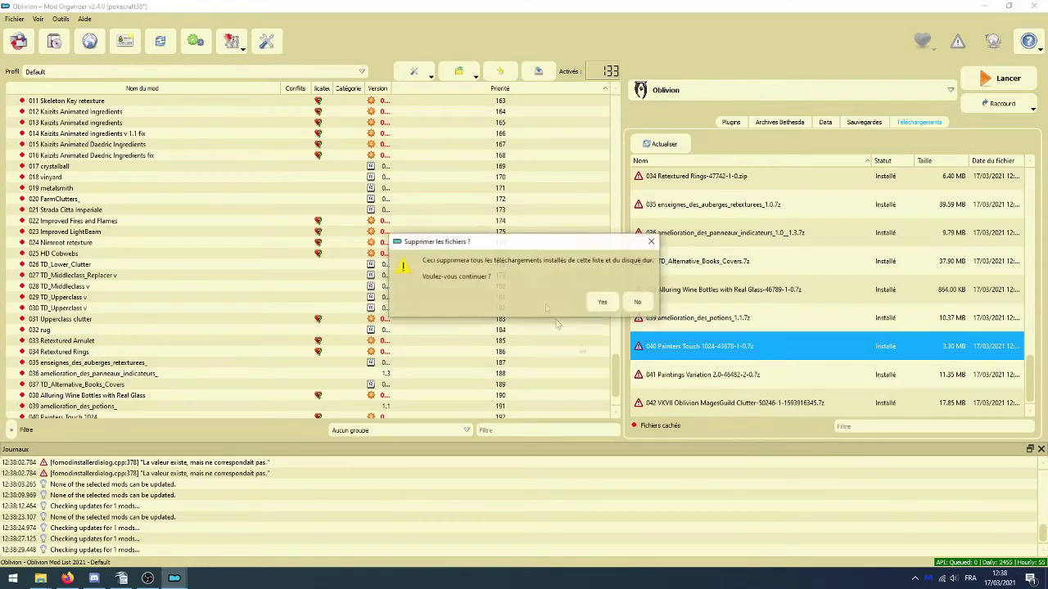
left_click(603, 303)
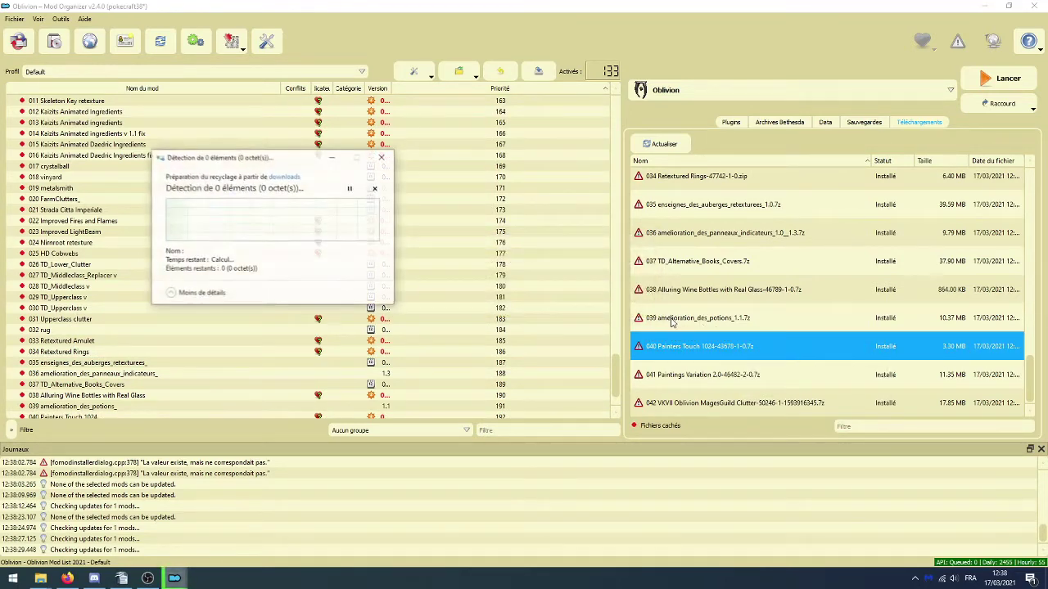
- Enable all the mods under the Textures Diverses separator, from 001 Mesh Improvement Project to 042 VKVII Oblivion MagesGuild Clutter
left_click(731, 122)
left_click(178, 250)
scroll(163, 238, "up", 7)
left_click(160, 210)
scroll(172, 241, "down", 8)
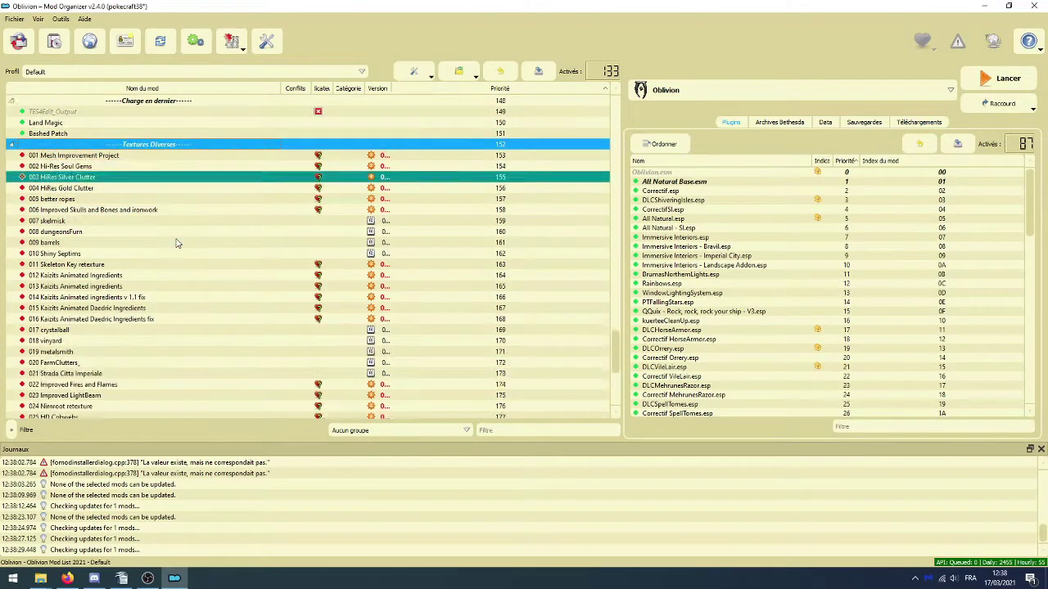
left_click(140, 396, "shift")
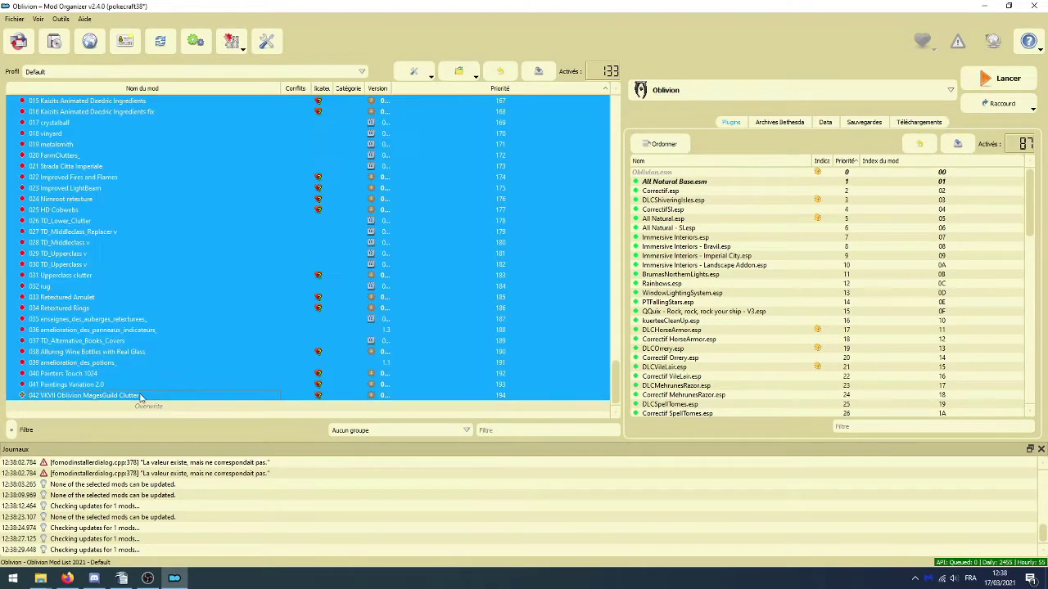
right_click(160, 350)
left_click(218, 192)
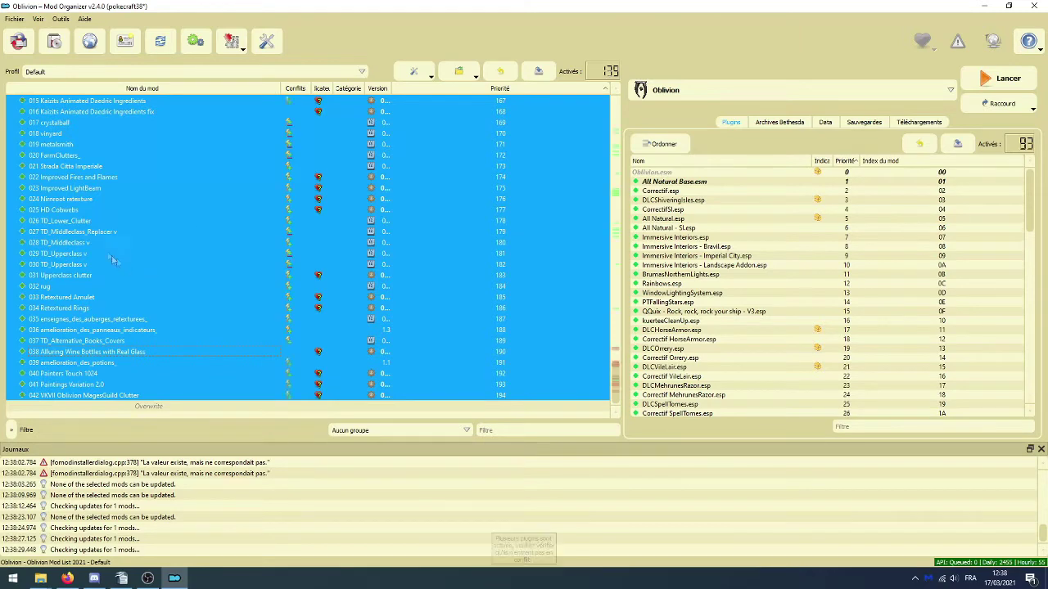
- Move the Textures Diverses separator and its mods above the Charge en dernier section, directly after 011 dog
scroll(102, 241, "up", 10)
left_click_drag(136, 266, 102, 235)
left_click(101, 235)
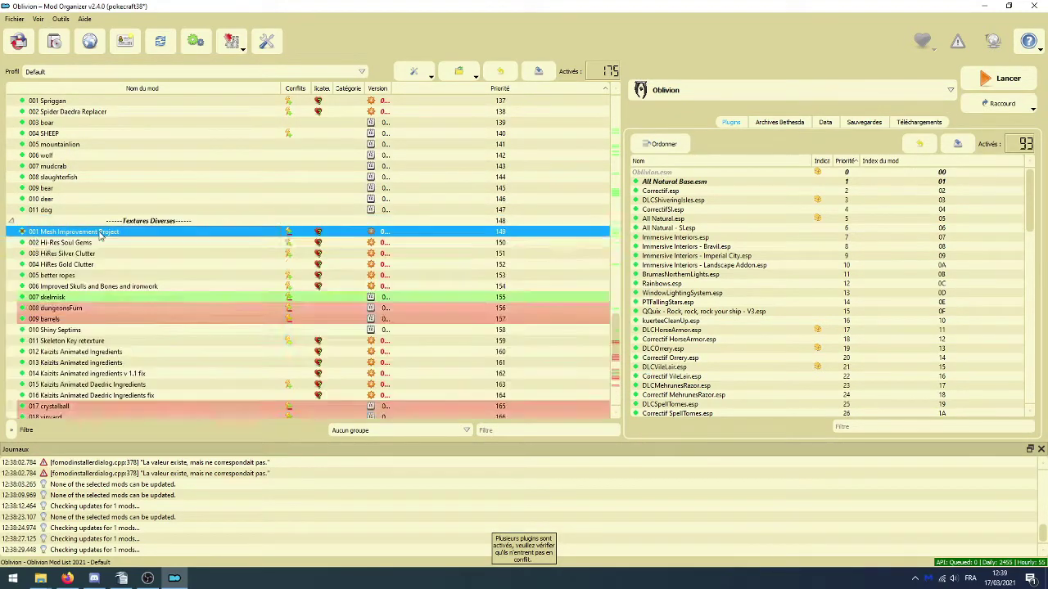
scroll(226, 264, "down", 1)
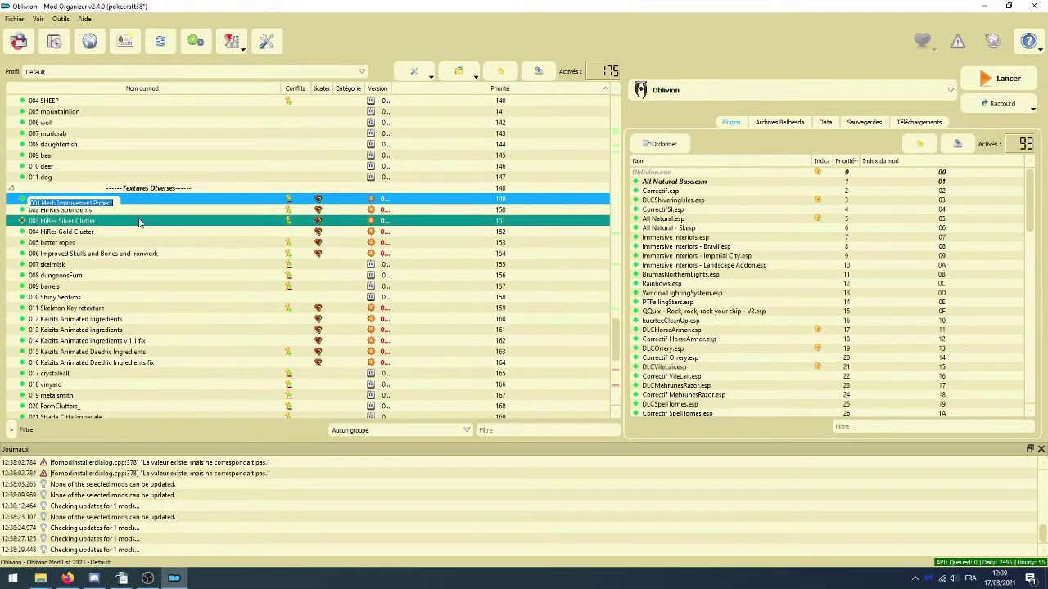
- Inspect the file trees of the 007 skelmisk and 008 dungeonsFurn mods
double_click(62, 264)
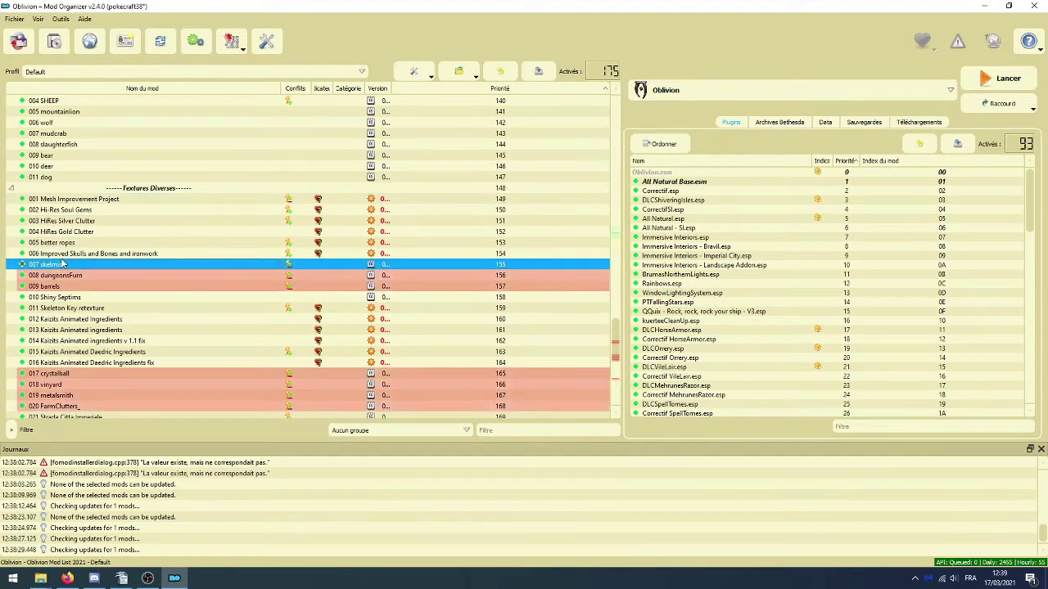
left_click(695, 158)
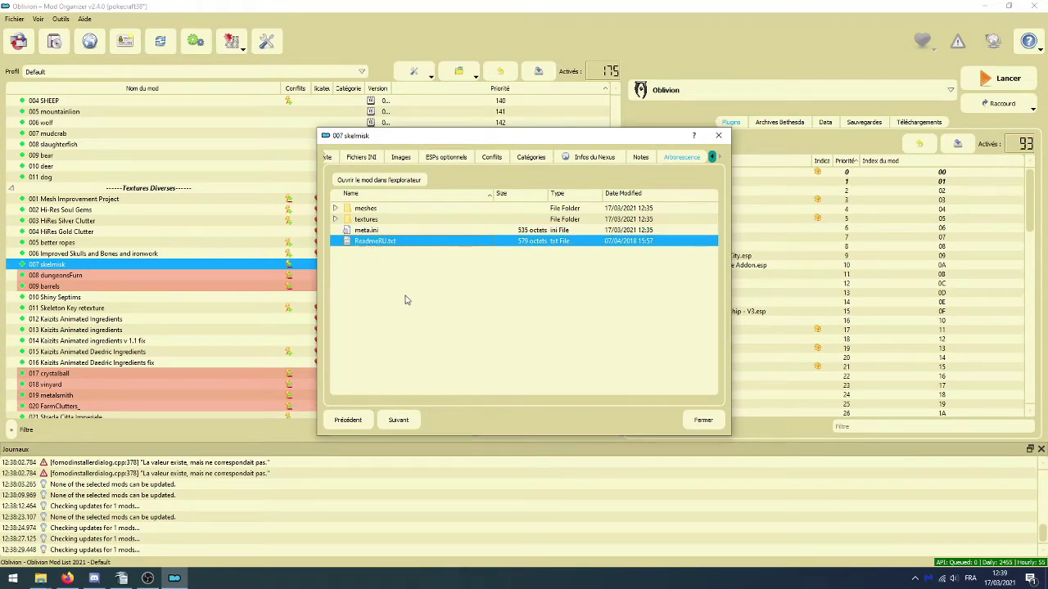
left_click(704, 421)
double_click(56, 276)
left_click(395, 243)
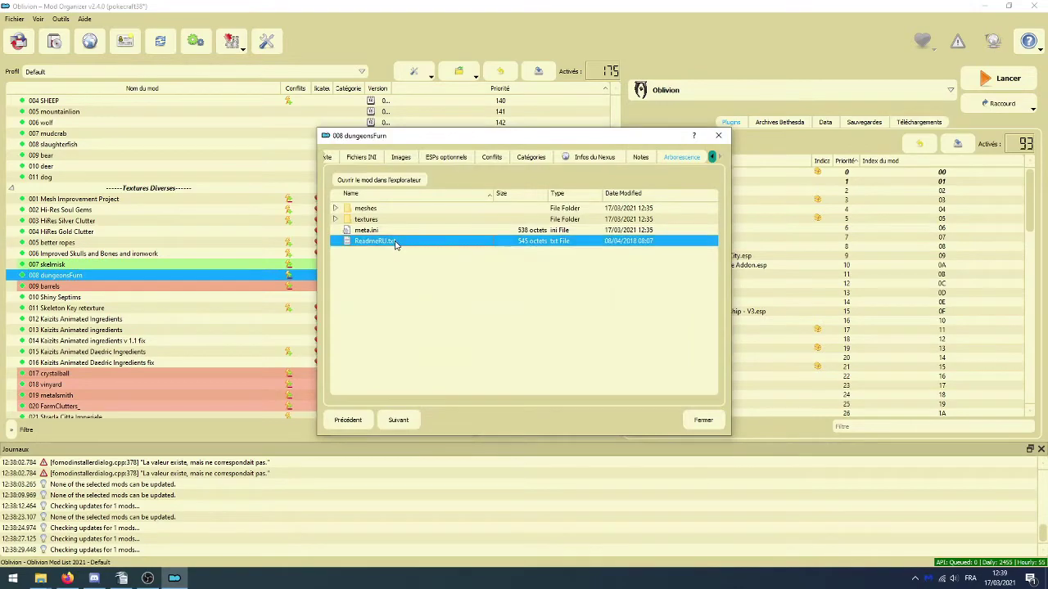
left_click(704, 421)
- Preview a screenshot in the 009 barrels mod's file tree and delete its JPG screenshots and ReadmeRU.txt
double_click(44, 285)
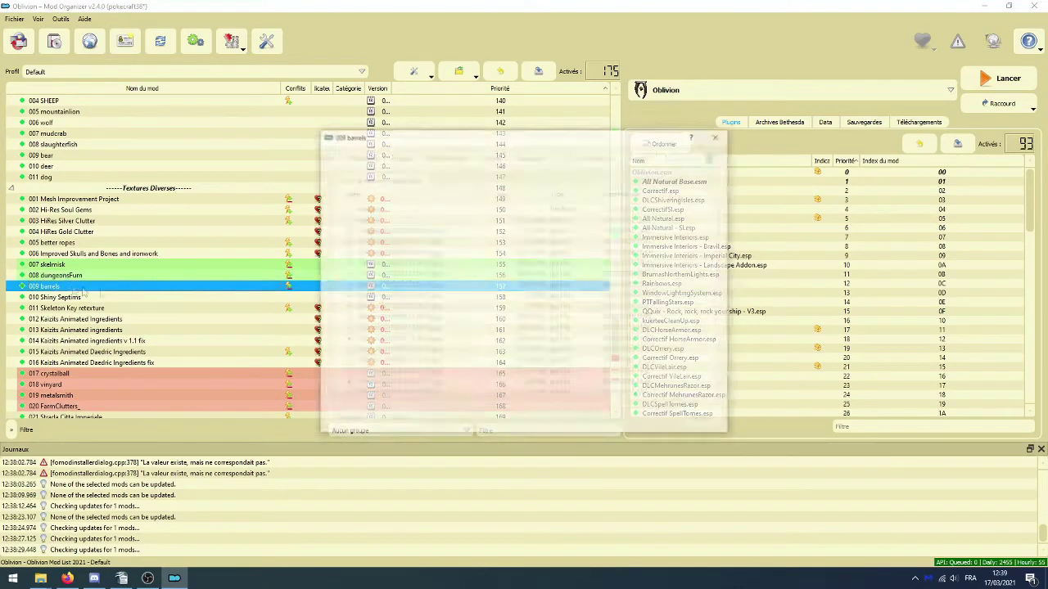
left_click(410, 253)
left_click(397, 241)
double_click(397, 241)
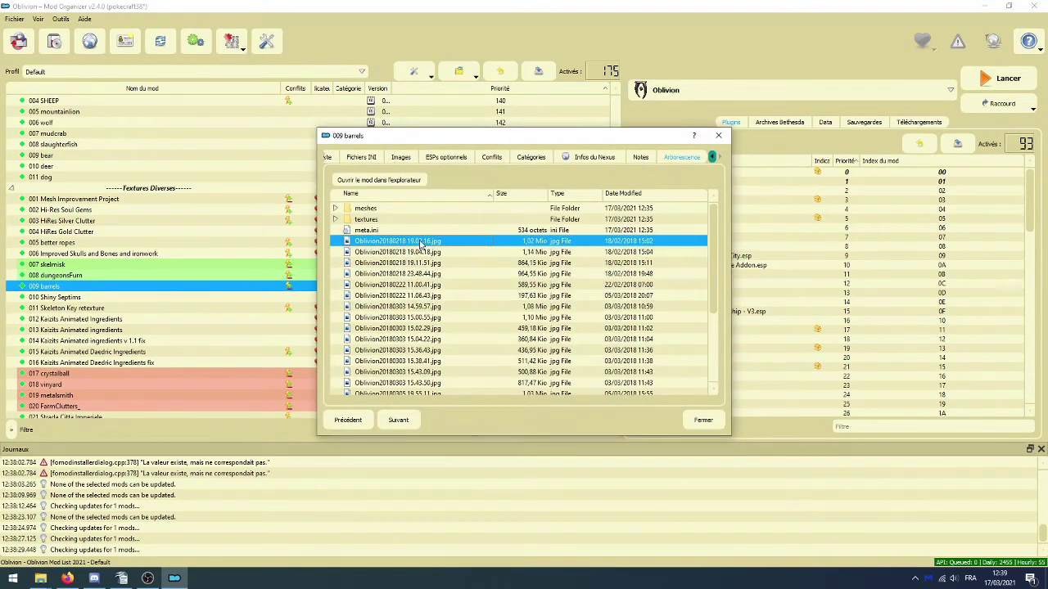
left_click(936, 16)
scroll(369, 385, "down", 5)
key("ctrl+a")
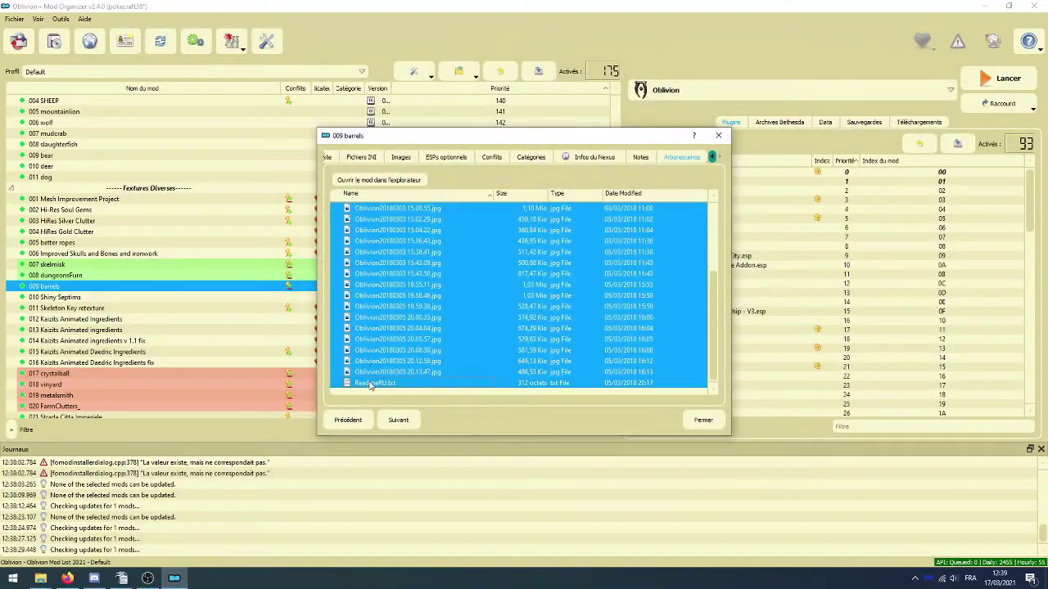
scroll(373, 367, "up", 5)
key("Delete")
key("Return")
left_click(702, 421)
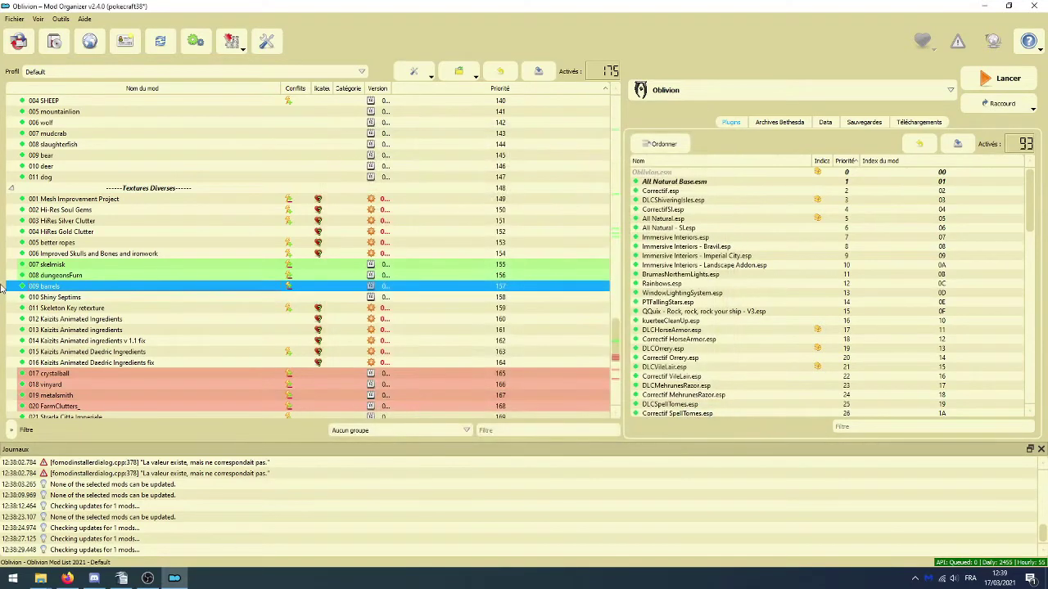
- Preview ShinySeptimsSeptimus.jpg and ShinySeptimsTrajanus.jpg in the 010 Shiny Septims mod
double_click(56, 298)
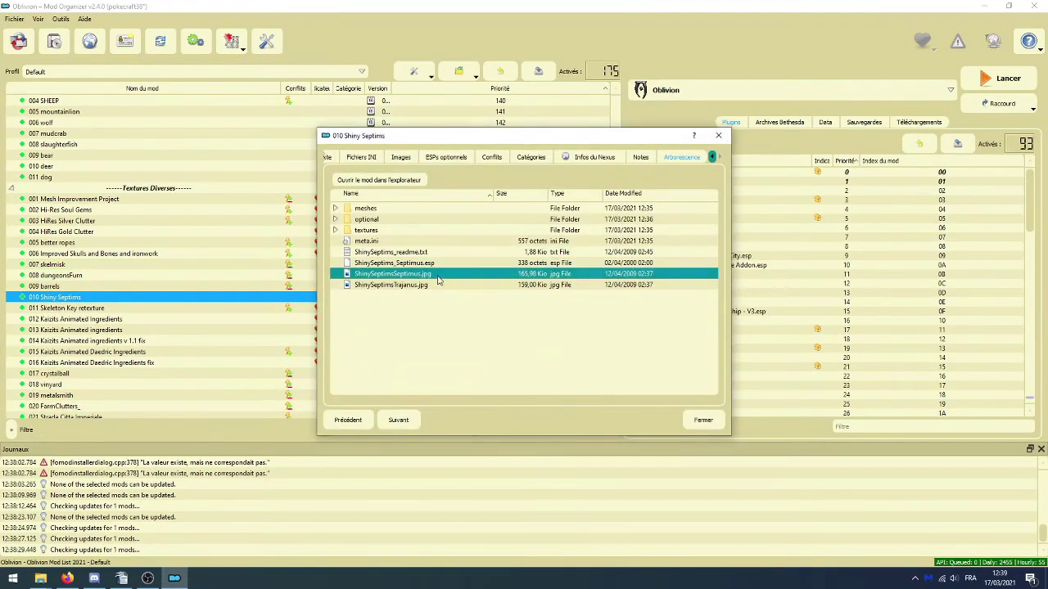
double_click(439, 280)
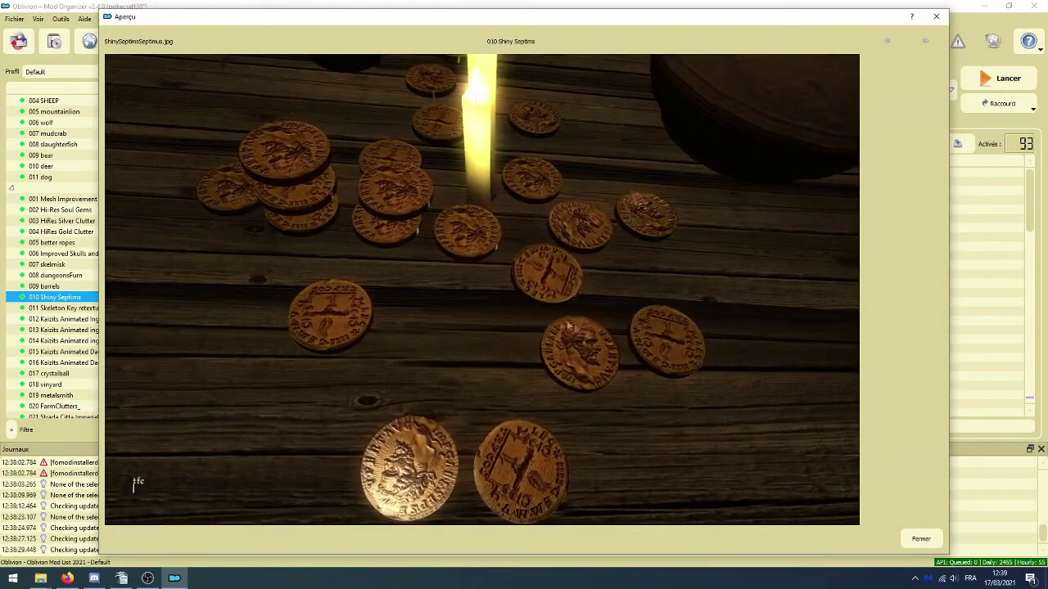
left_click(934, 17)
double_click(375, 297)
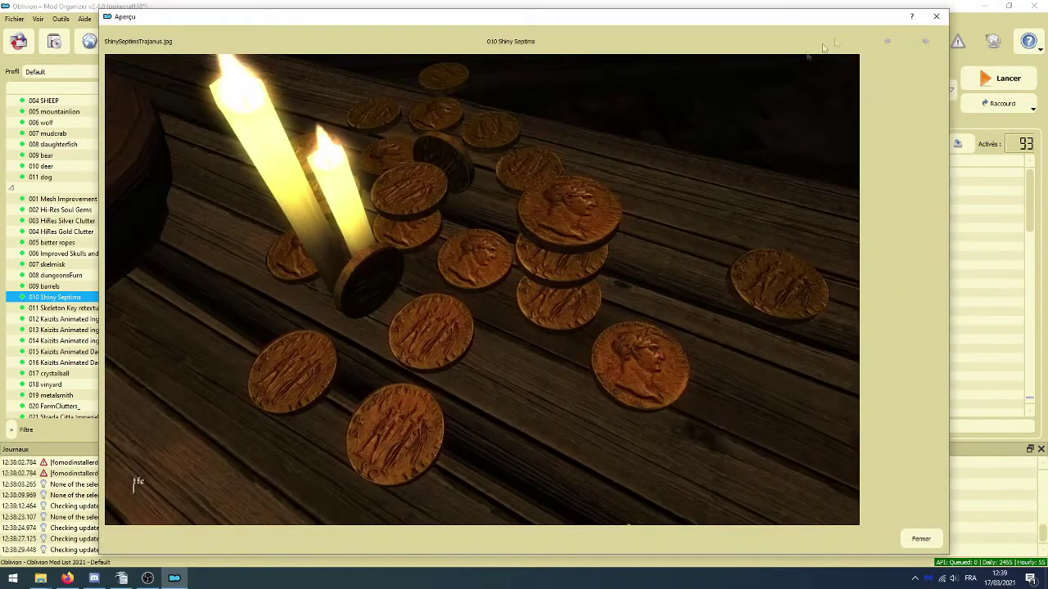
left_click(934, 18)
left_click(719, 136)
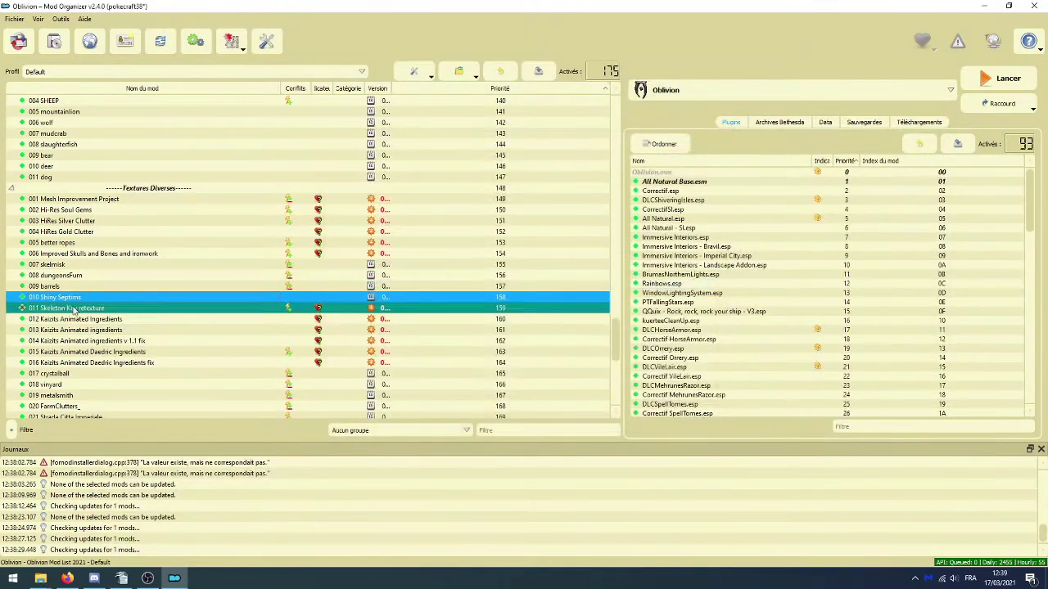
- Inspect the file tree of the 011 Skeleton Key retexture mod
double_click(433, 307)
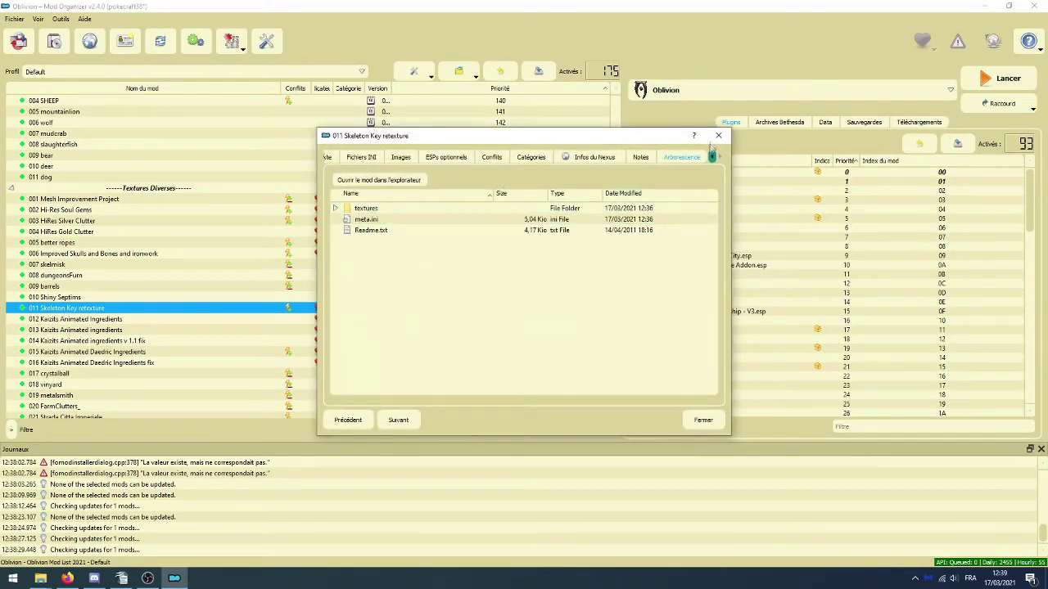
left_click(718, 136)
scroll(62, 323, "down", 2)
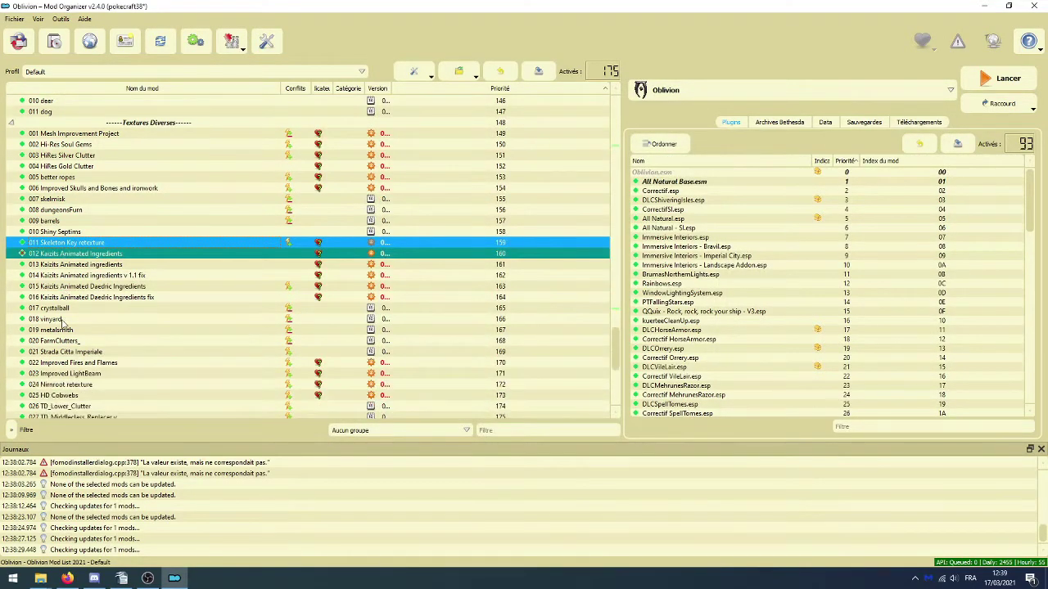
- Delete the extra file from the 017 crystalball mod's file tree
double_click(66, 309)
left_click(384, 243)
key("Delete")
key("Return")
left_click(702, 421)
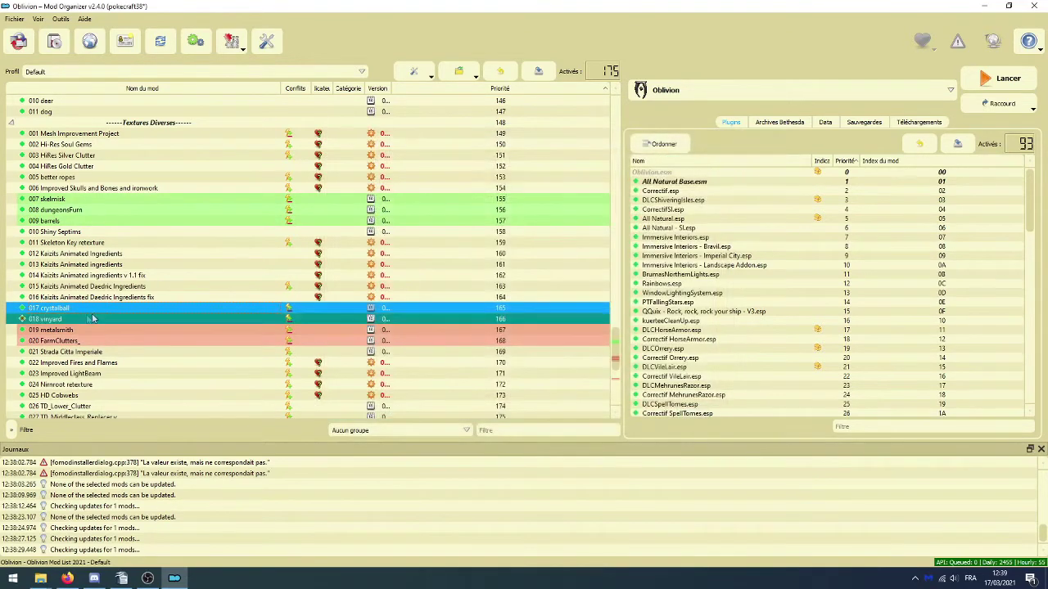
- Delete the extra files from the 018 vinyard mod's file tree, keeping meshes, Textures and meta.ini
double_click(49, 319)
left_click_drag(378, 250, 390, 364)
key("Delete")
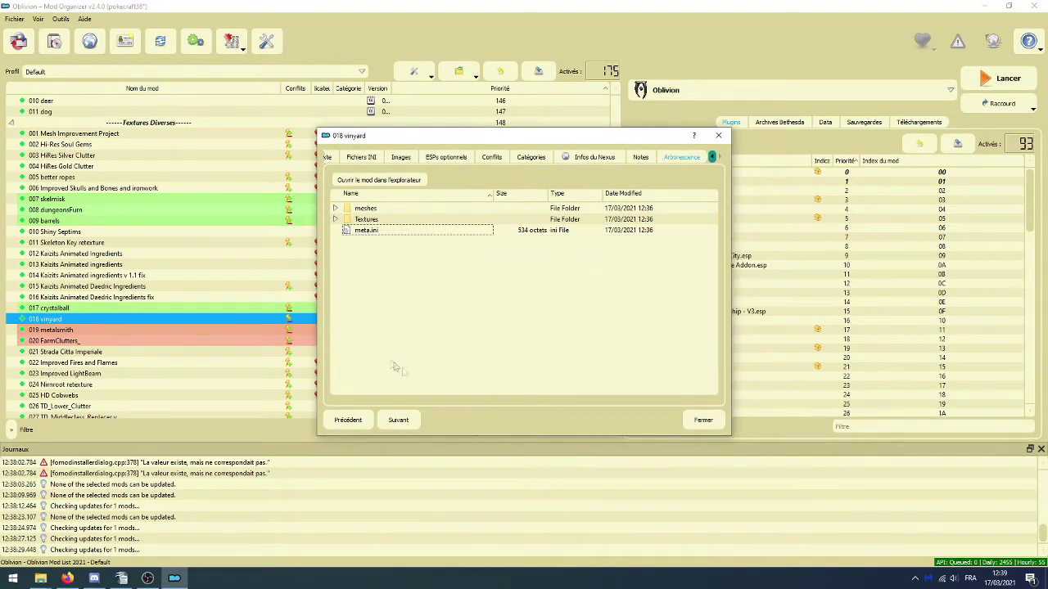
left_click(702, 420)
- Delete the extra files from the 019 metalsmith mod, keeping its meshes and Textures folders and meta.ini
double_click(51, 329)
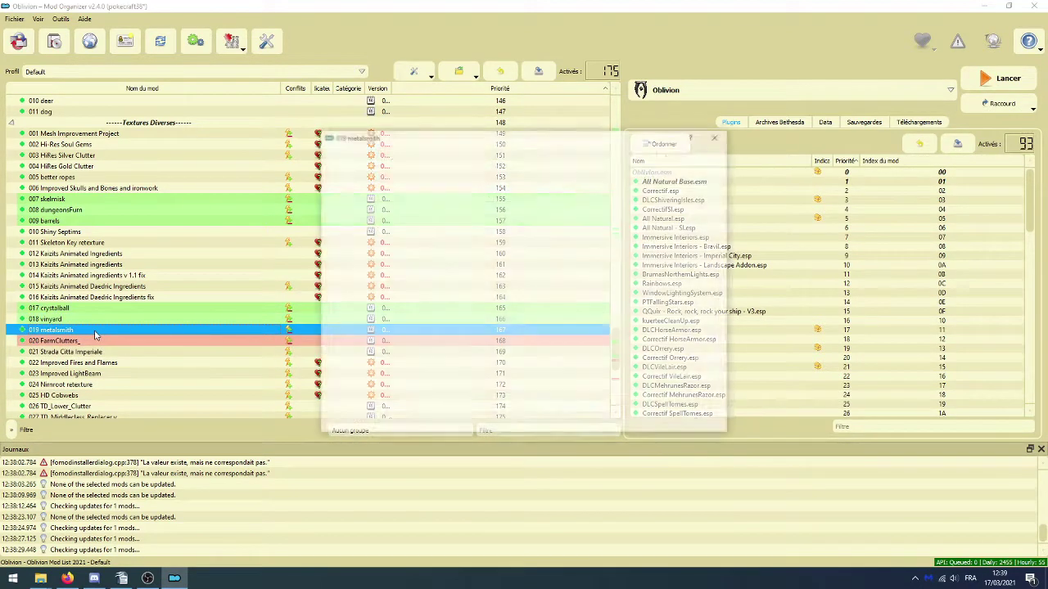
left_click_drag(385, 230, 415, 236)
left_click(396, 244)
key("Delete")
key("Return")
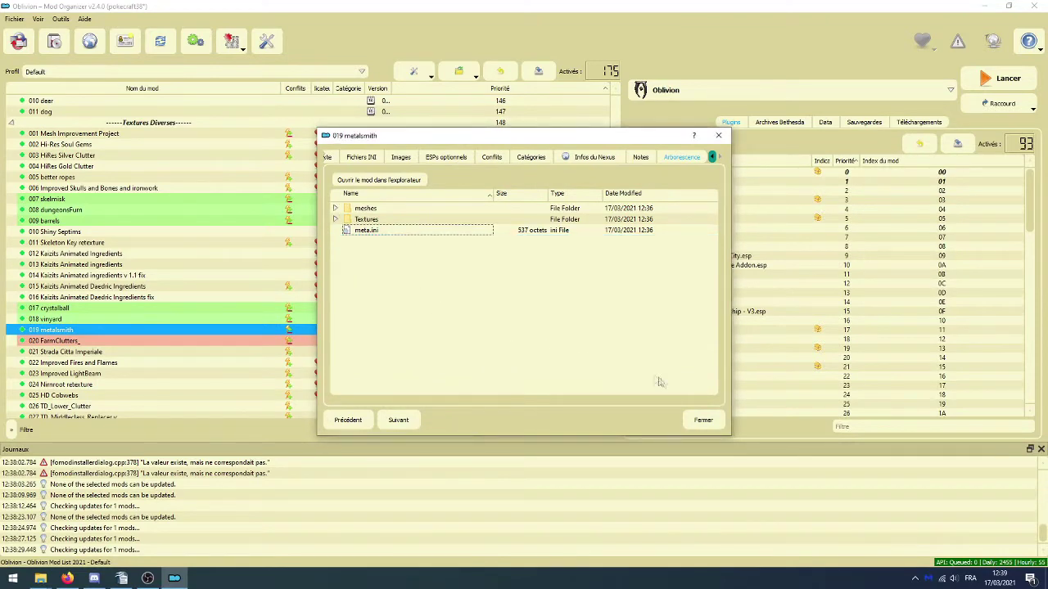
left_click(698, 416)
- Remove the extra file from the 020 FarmClutters_ mod's file tree
double_click(97, 341)
left_click(430, 241)
key("Delete")
key("Return")
left_click(702, 420)
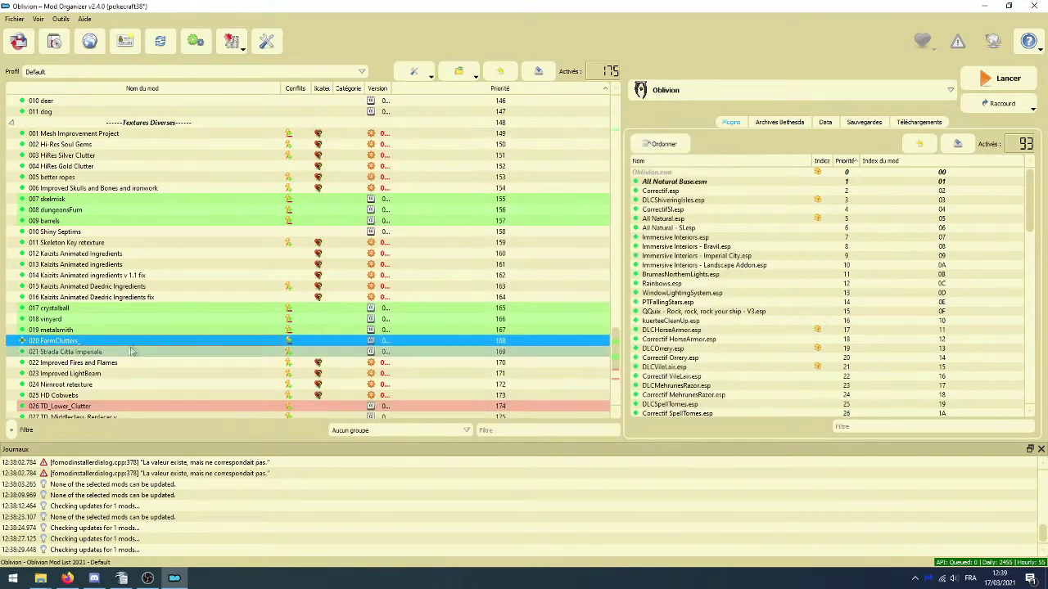
- Inspect the file tree of the 026 TD_Lower_Clutter mod
scroll(136, 351, "down", 2)
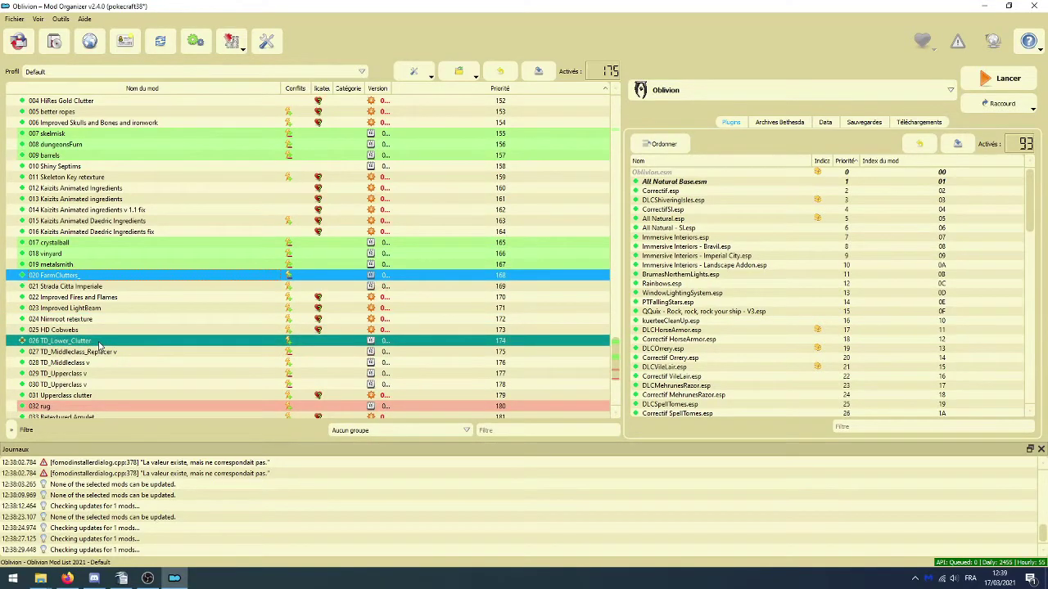
double_click(98, 343)
left_click(678, 419)
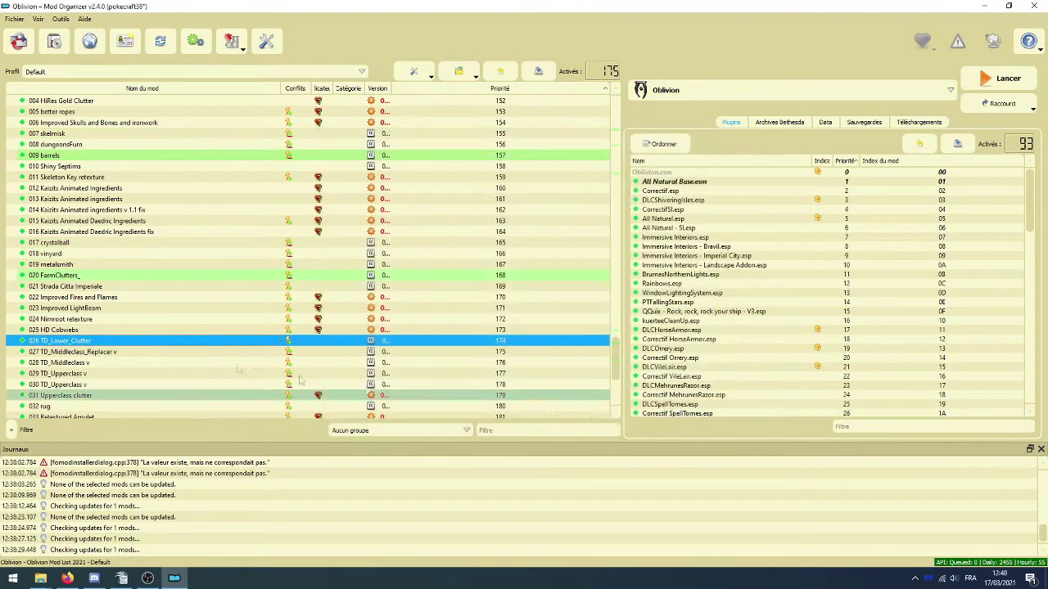
- Delete the extra file from the 032 rug mod's file tree
scroll(70, 305, "down", 3)
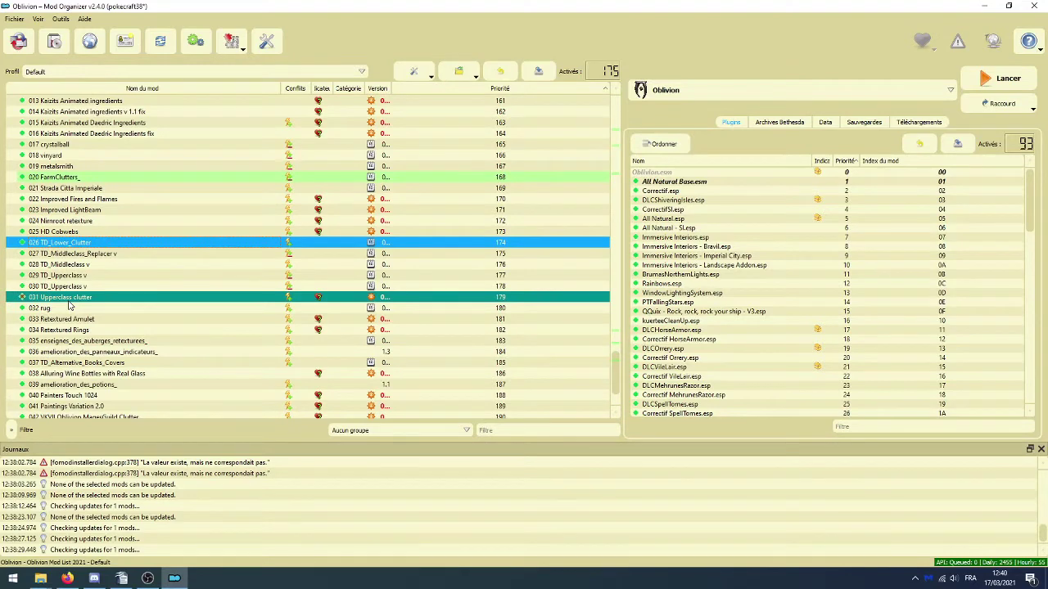
double_click(69, 308)
key("Delete")
left_click(692, 417)
- Inspect the file tree of the 038 Alluring Wine Bottles with Real Glass mod
scroll(74, 254, "down", 2)
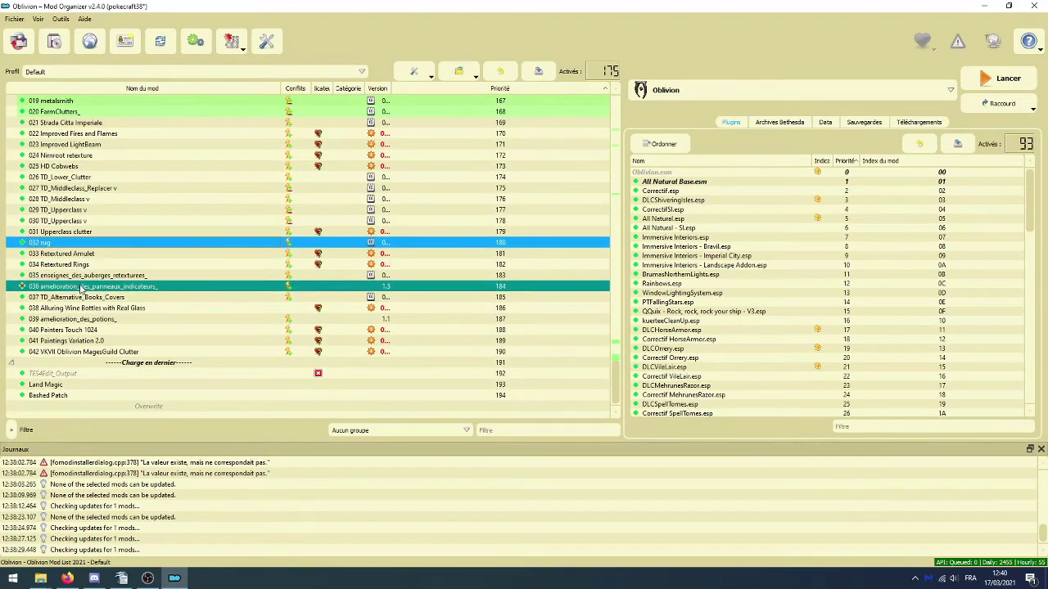
double_click(80, 309)
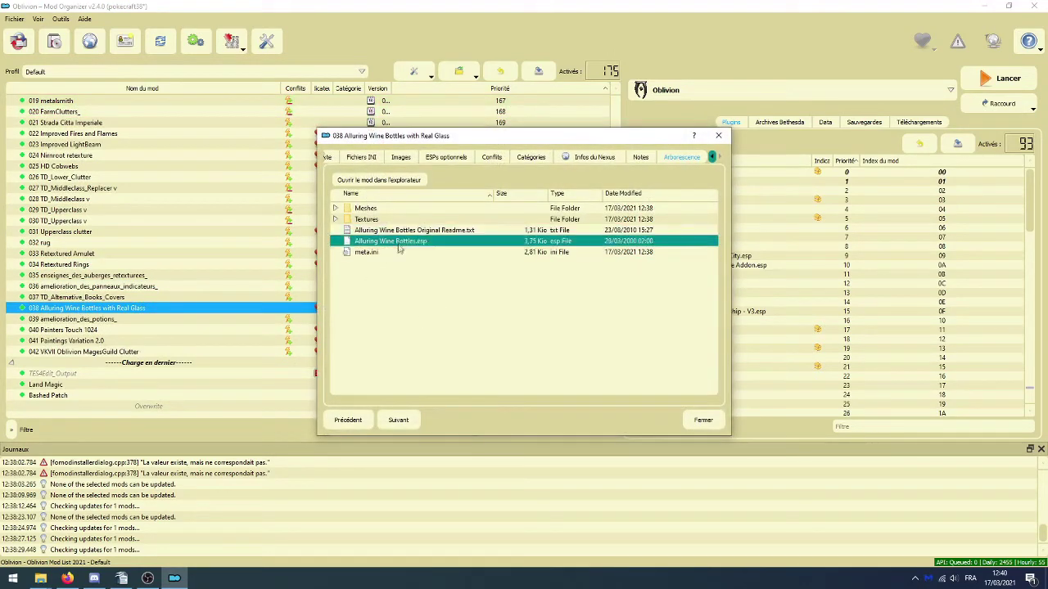
left_click(700, 419)
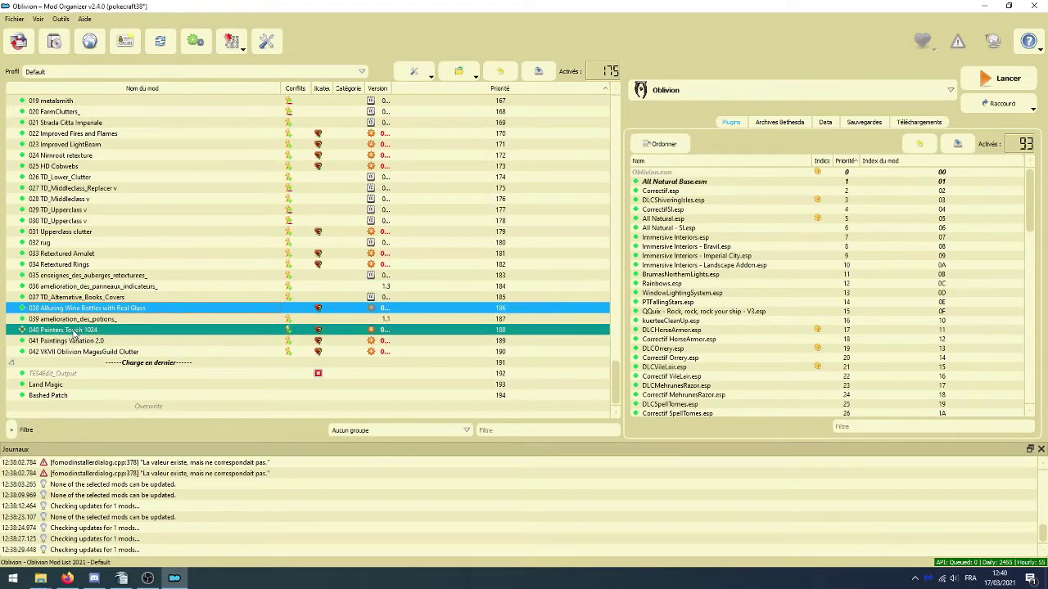
- Refresh the mod list and look through the Textures Diverses mods
scroll(116, 346, "up", 1)
scroll(117, 347, "up", 13)
left_click(160, 42)
scroll(189, 300, "down", 9)
scroll(187, 298, "down", 4)
scroll(184, 307, "up", 5)
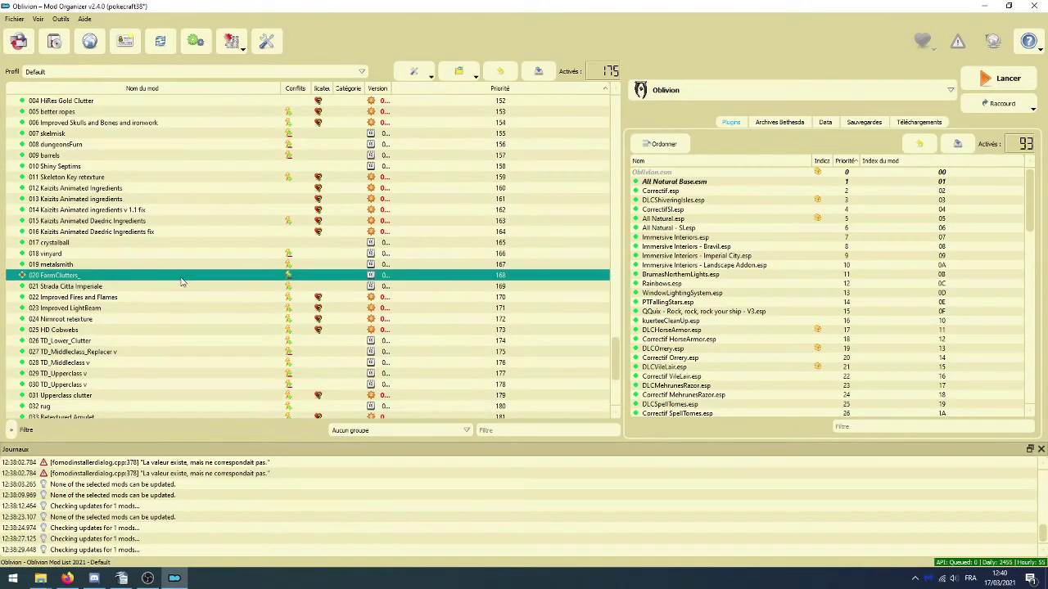
- Check the conflict highlights of 019 metalsmith and 018 vinyard, inspect vinyard's details and refresh the mod list
left_click(177, 264)
left_click(179, 253, "shift")
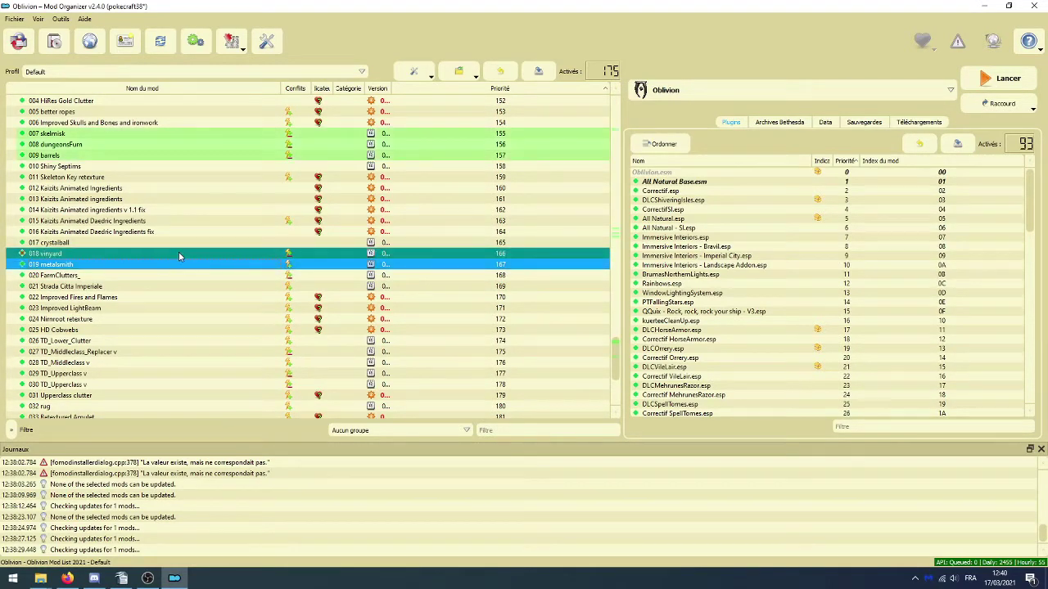
double_click(179, 255)
left_click(717, 134)
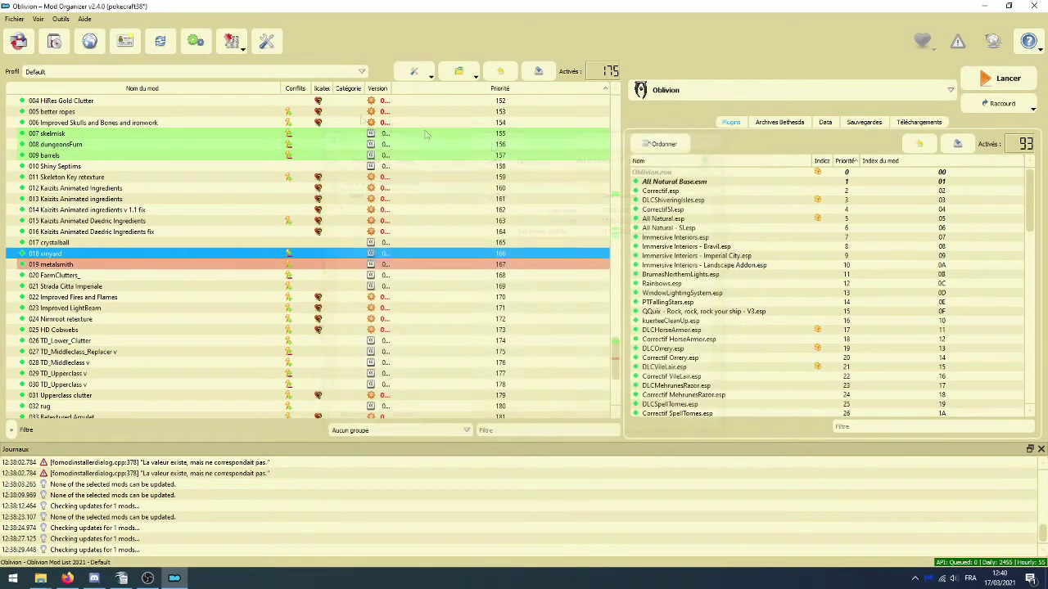
left_click(168, 43)
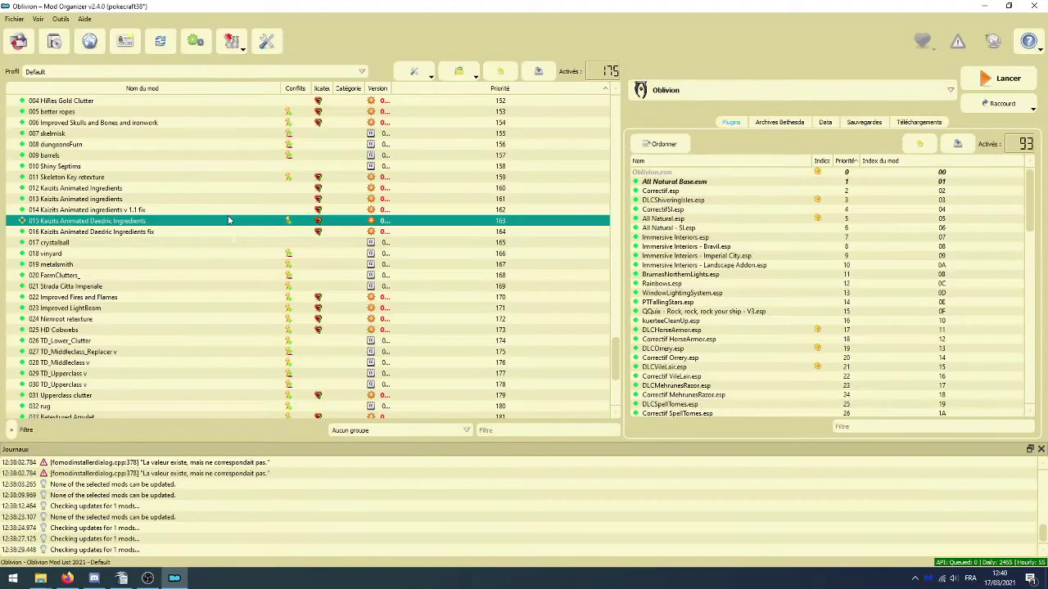
- Launch boss_gui, sort the plugins with BOSS and view the unrecognised plugins in its log
scroll(867, 307, "down", 20)
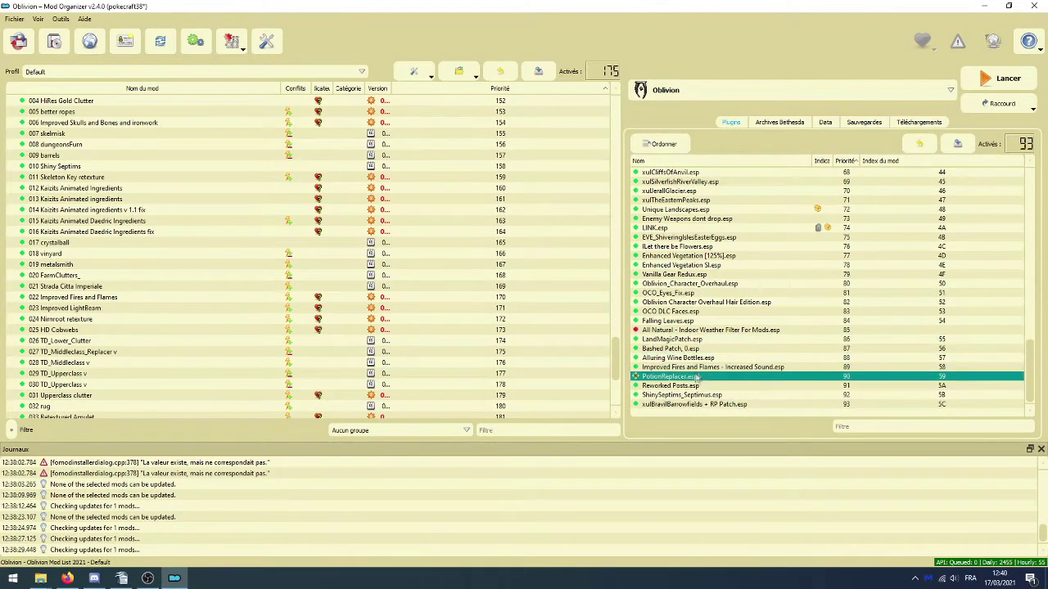
scroll(715, 376, "up", 20)
scroll(717, 377, "up", 3)
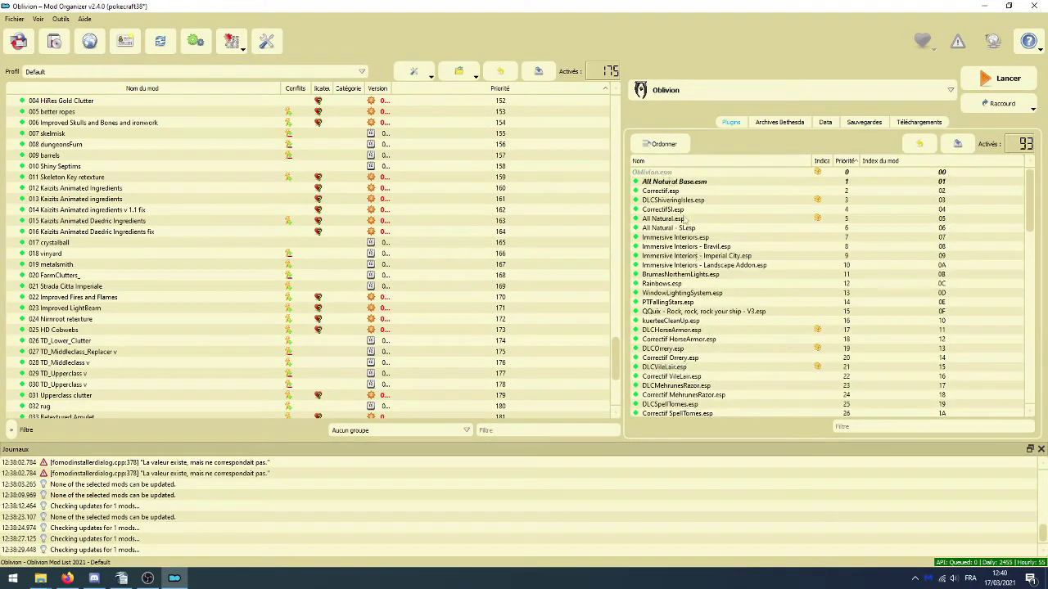
left_click(671, 90)
left_click(680, 150)
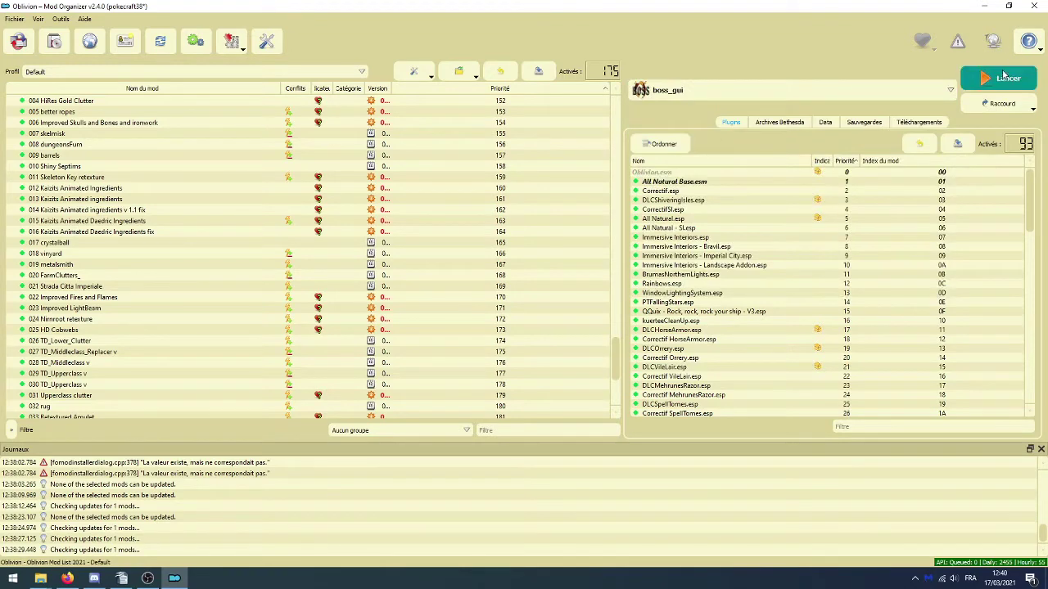
left_click(1004, 75)
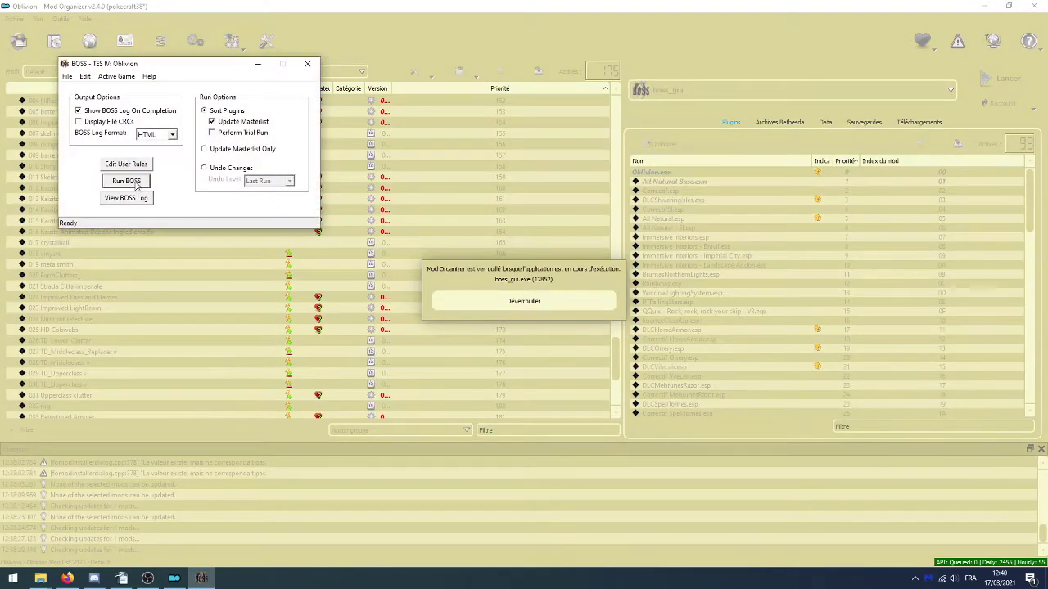
left_click(127, 181)
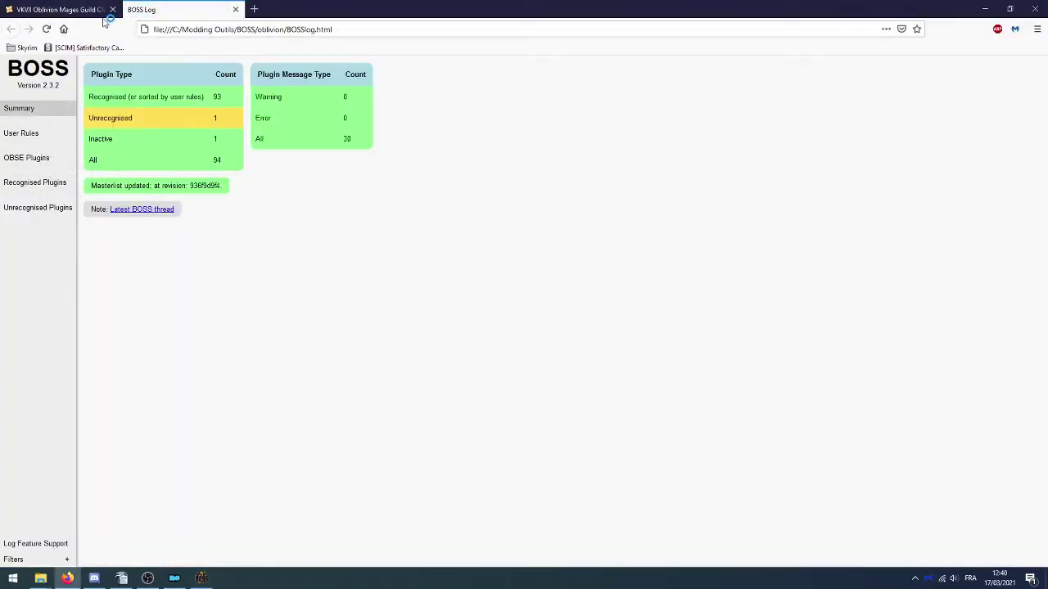
left_click(28, 210)
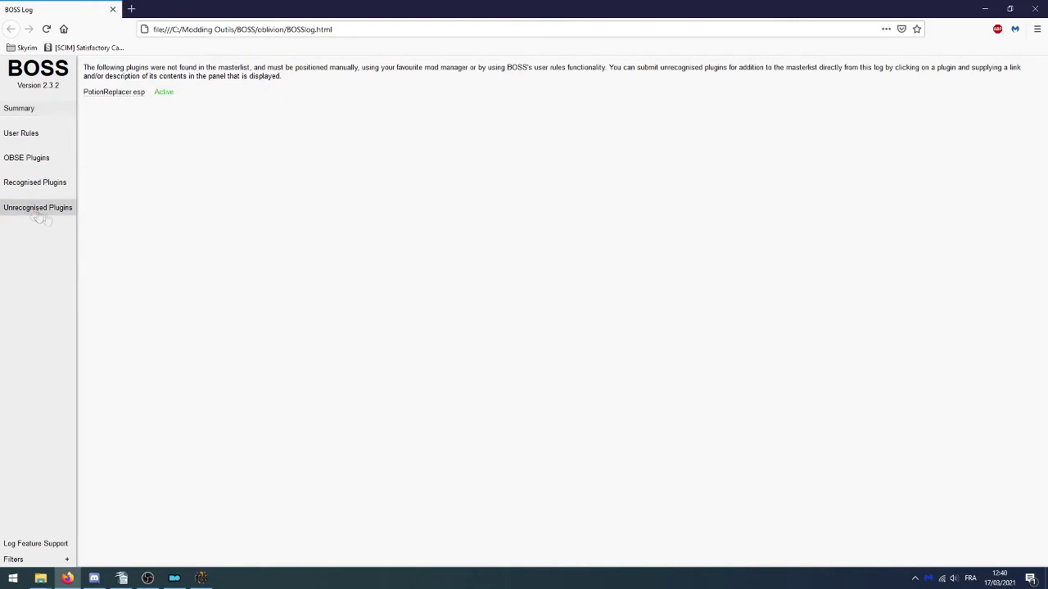
- In the BOSS User Rules Manager, set up a rule for PotionReplacer.esp with Sort Item enabled and the order set to before
left_click(202, 578)
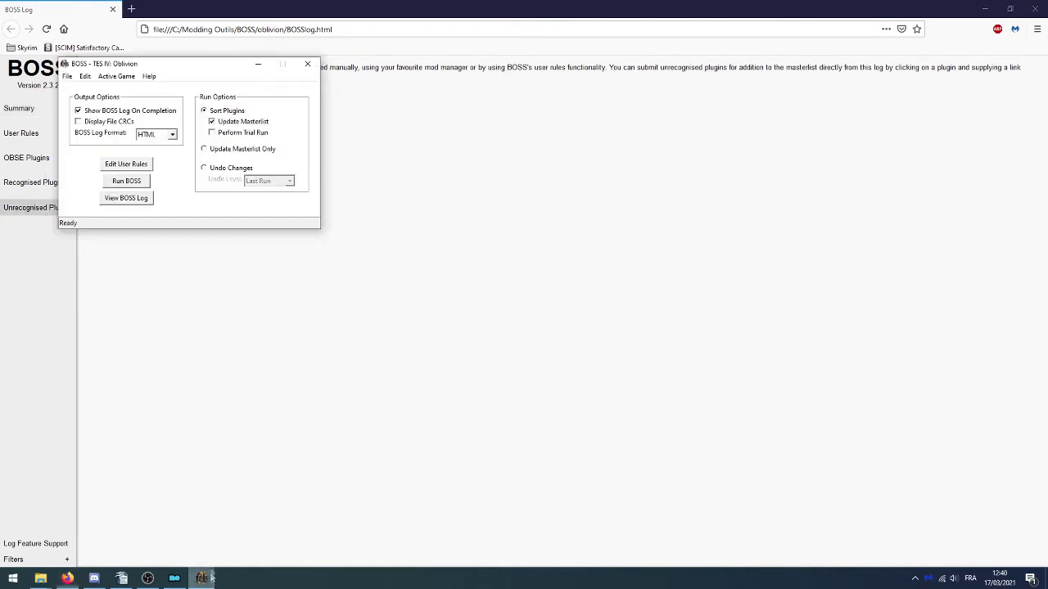
left_click(114, 167)
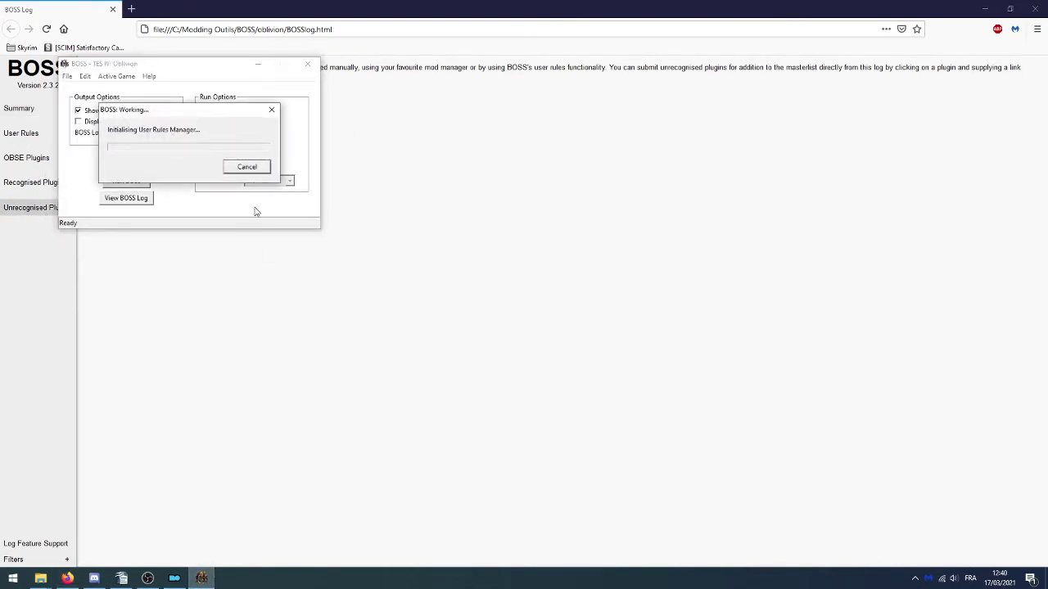
scroll(547, 309, "down", 10)
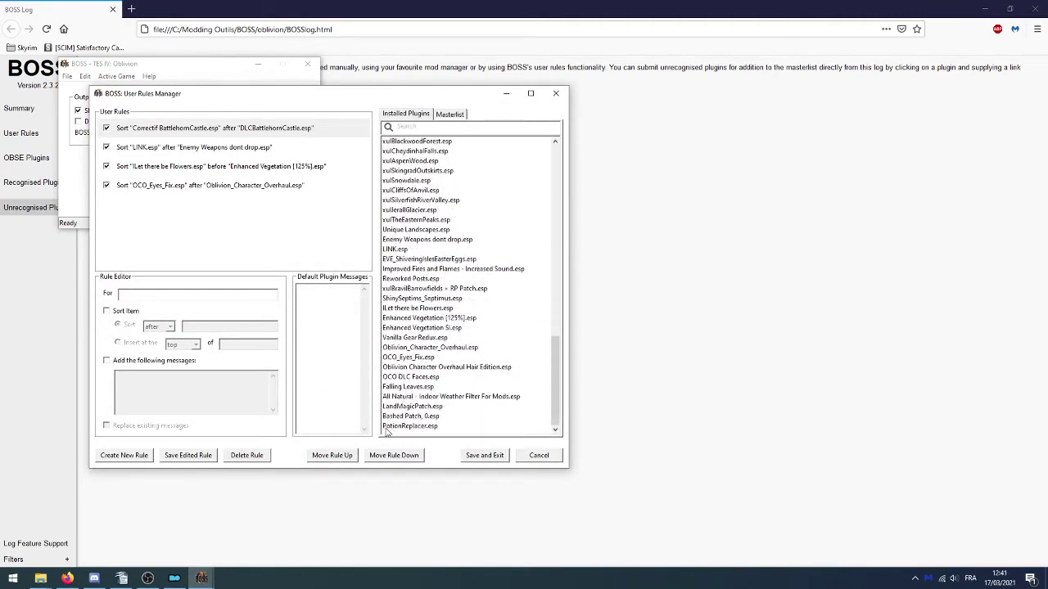
left_click_drag(421, 429, 120, 281)
left_click(106, 311)
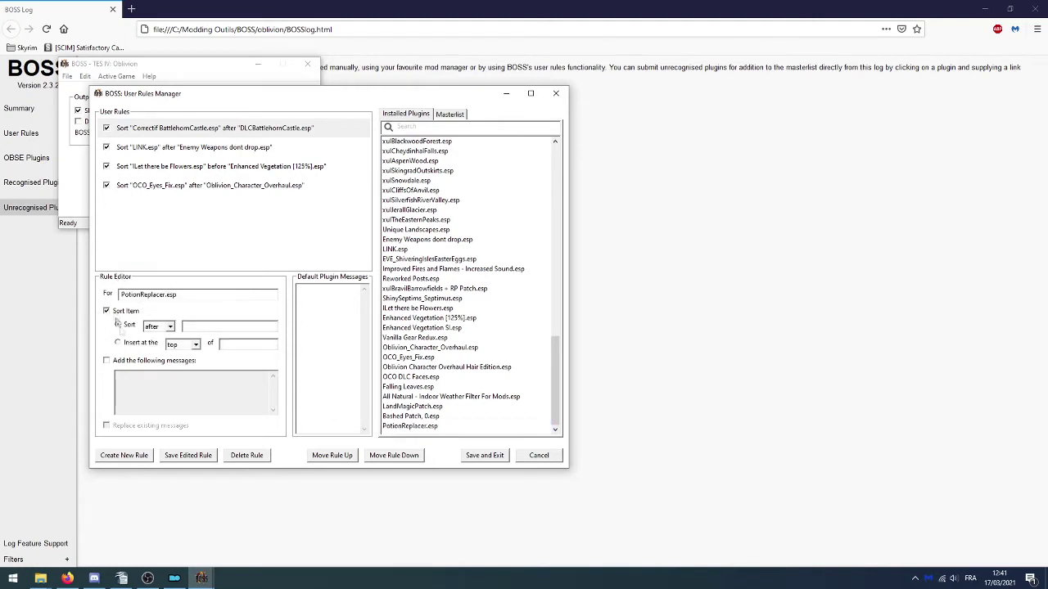
left_click(162, 327)
left_click(156, 342)
scroll(456, 338, "up", 9)
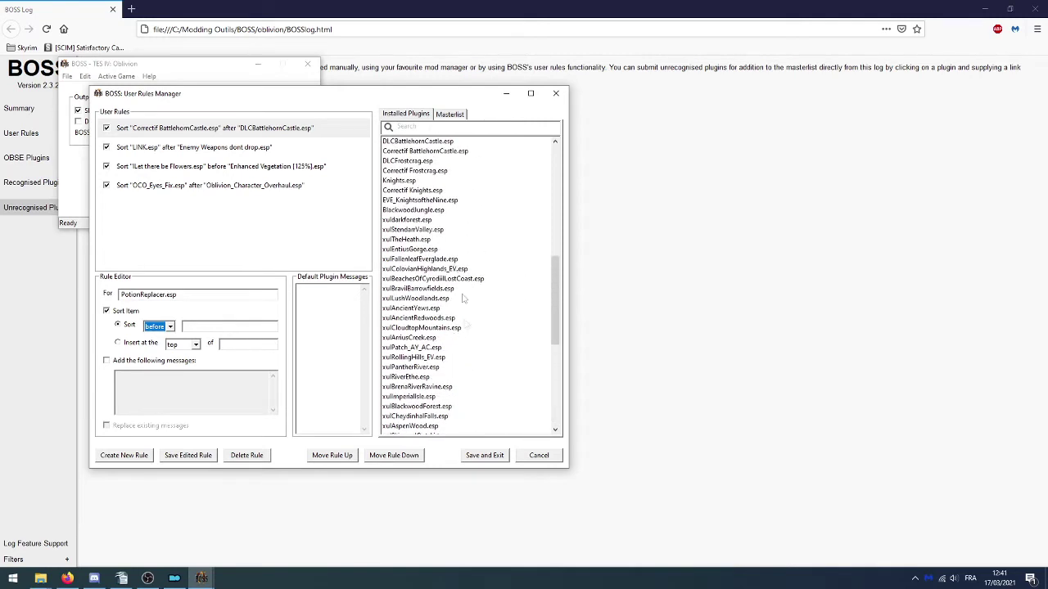
- Create the PotionReplacer.esp rule with Alluring Wine Bottles.esp as its reference plugin and save the user rules
type("bottle")
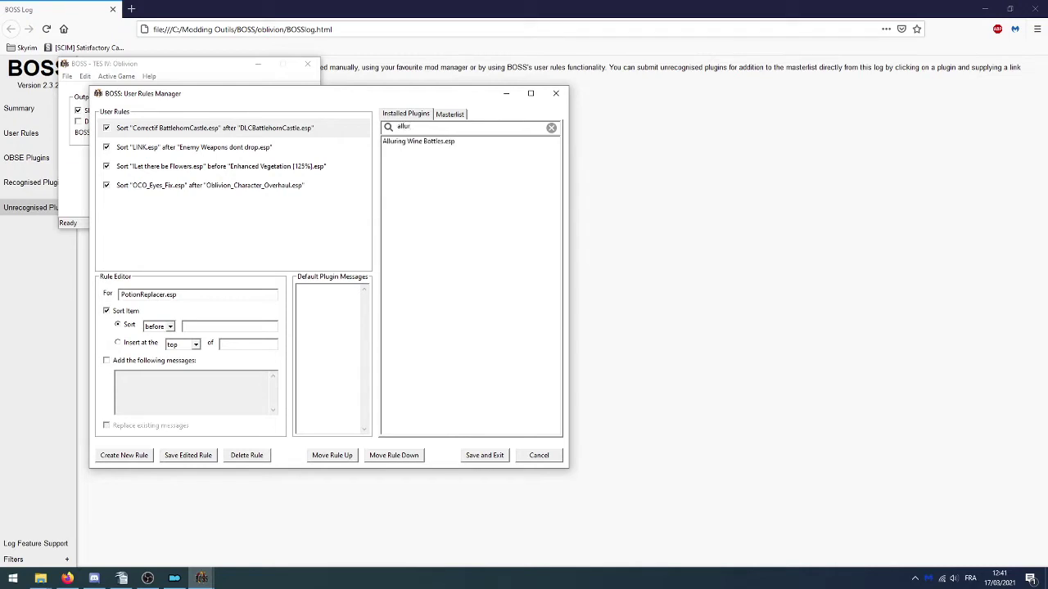
left_click_drag(407, 143, 311, 187)
left_click(124, 456)
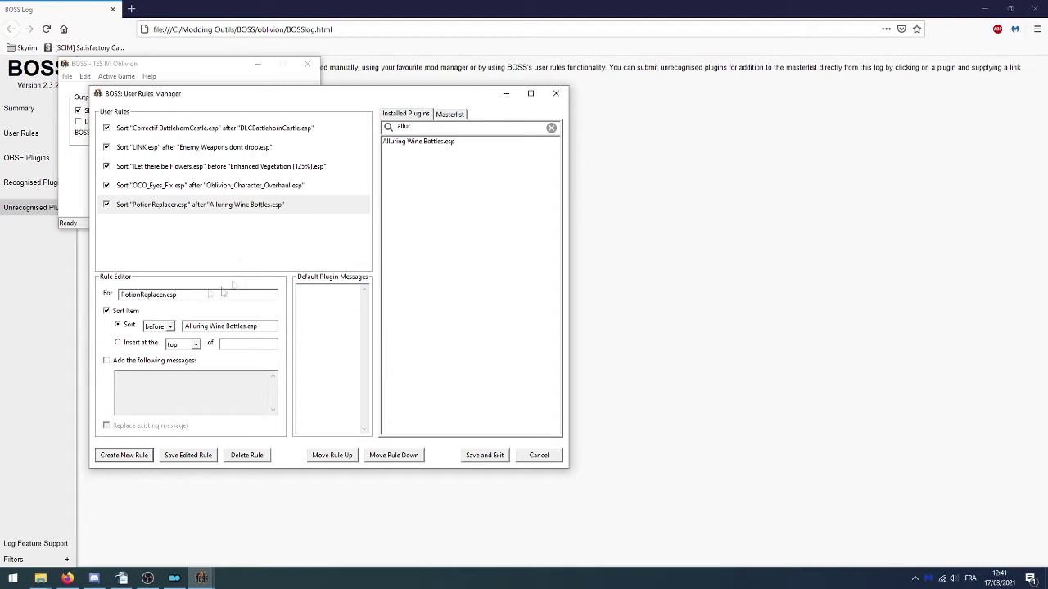
left_click(488, 455)
- Rerun BOSS to sort the plugins and review the recognised plugins in its log with messageless plugins hidden
left_click(1035, 9)
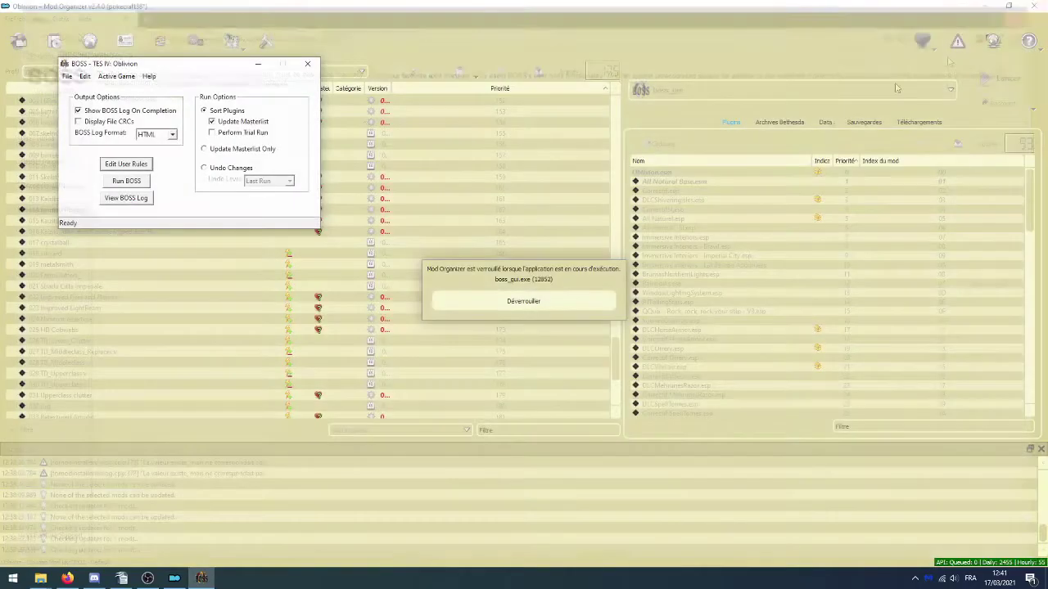
left_click(126, 180)
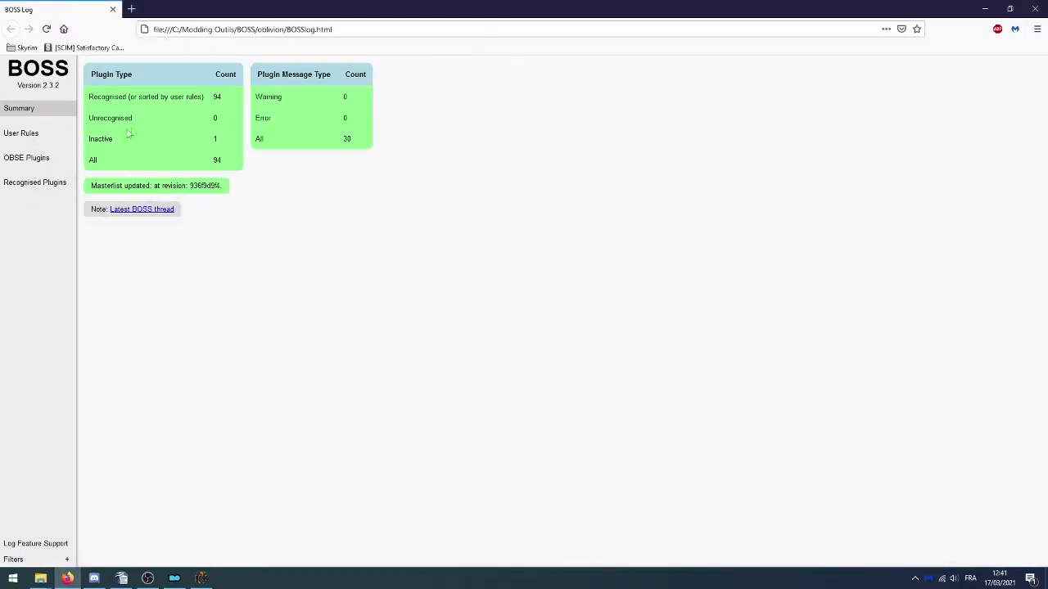
left_click(38, 183)
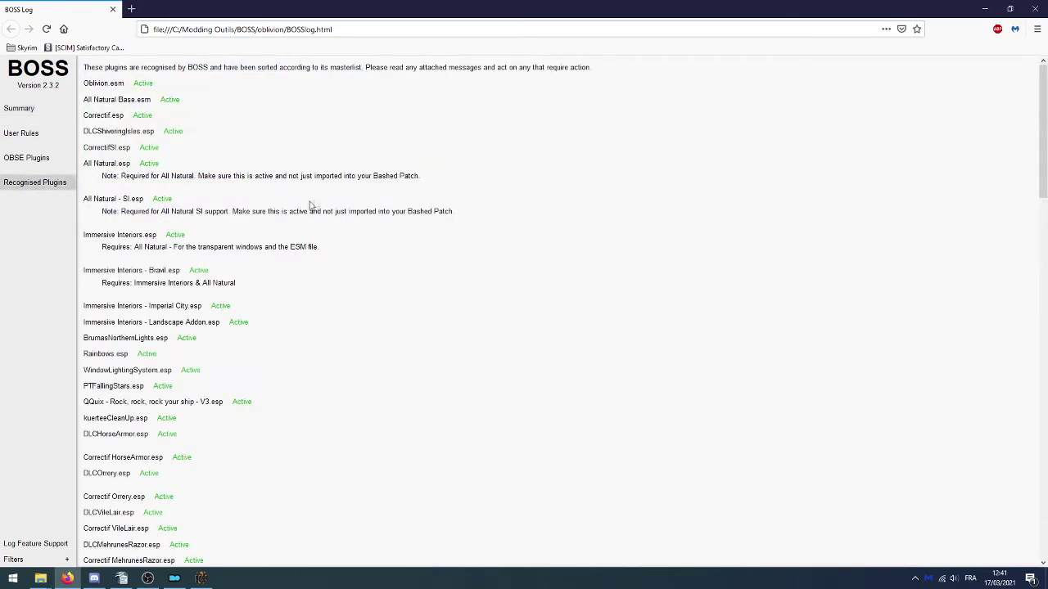
scroll(250, 412, "down", 5)
left_click(49, 560)
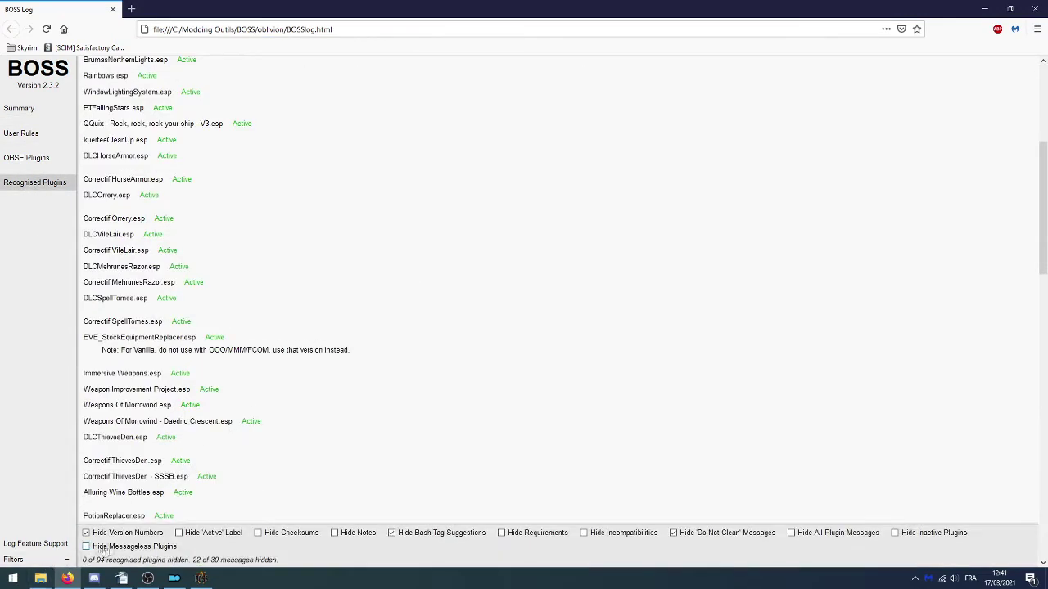
left_click(96, 547)
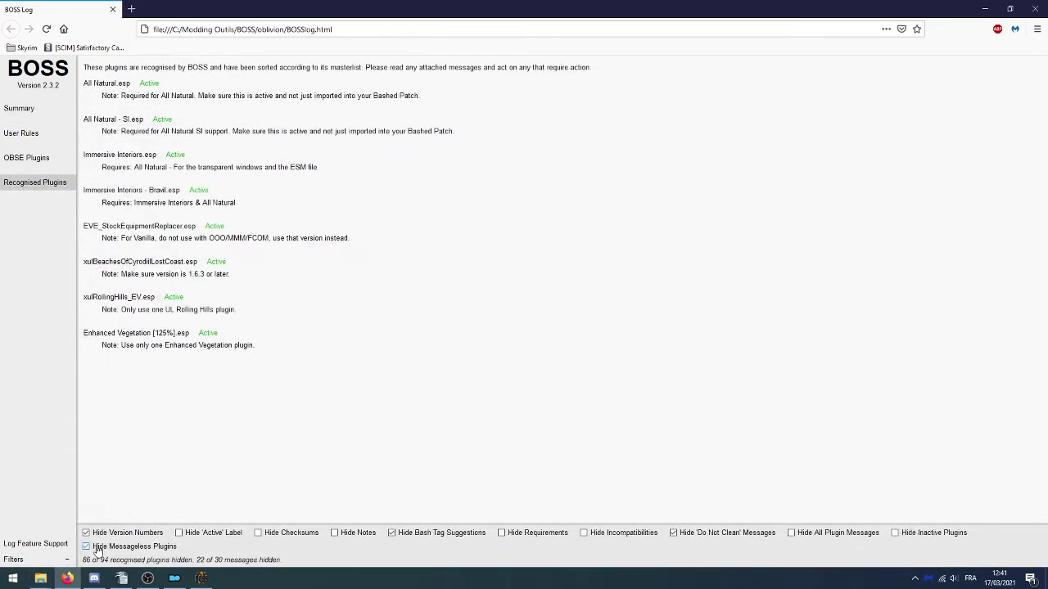
left_click(41, 560)
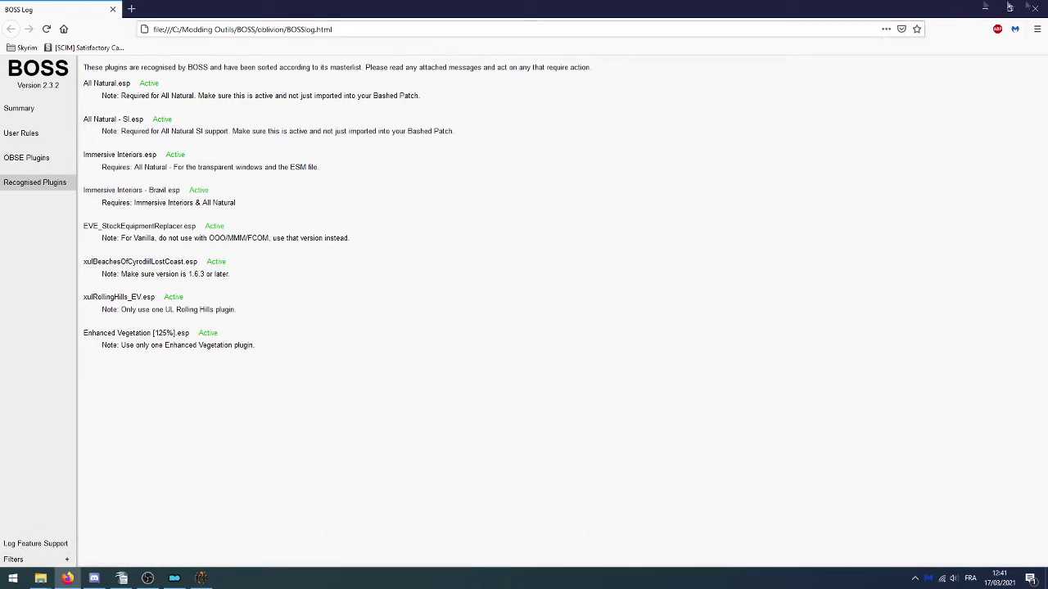
left_click(1035, 7)
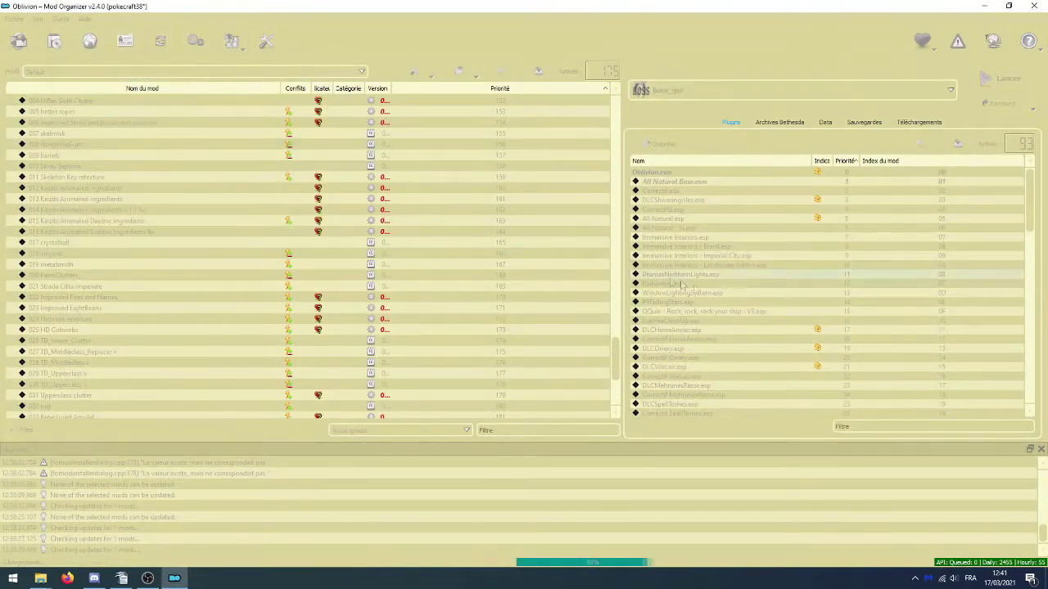
- Review the sorted plugin list and the end of the mod list, set the executable to Oblivion and launch the game
scroll(773, 304, "down", 20)
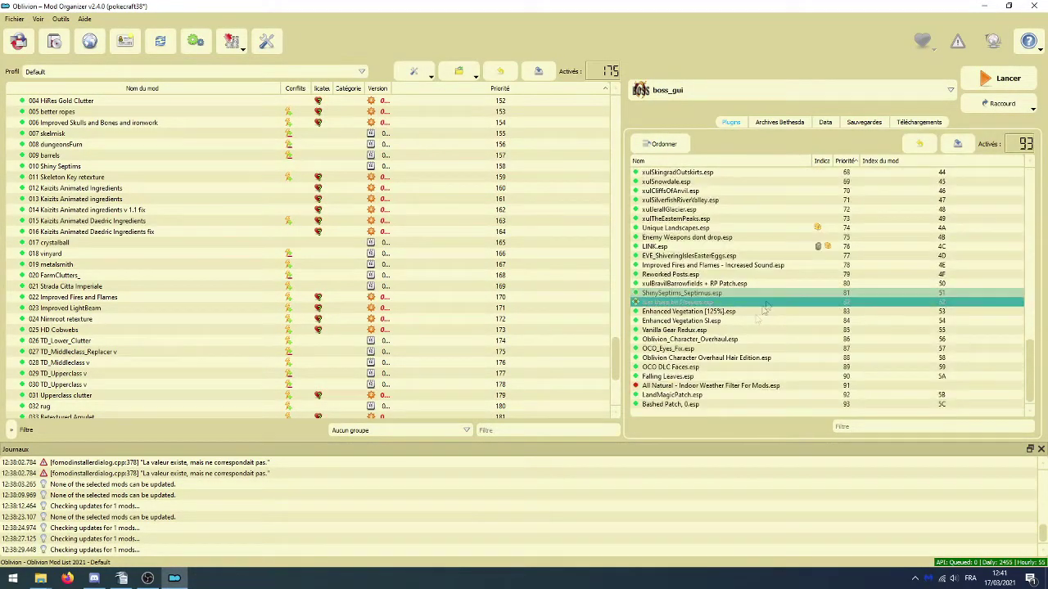
left_click_drag(635, 321, 635, 320)
left_click(700, 92)
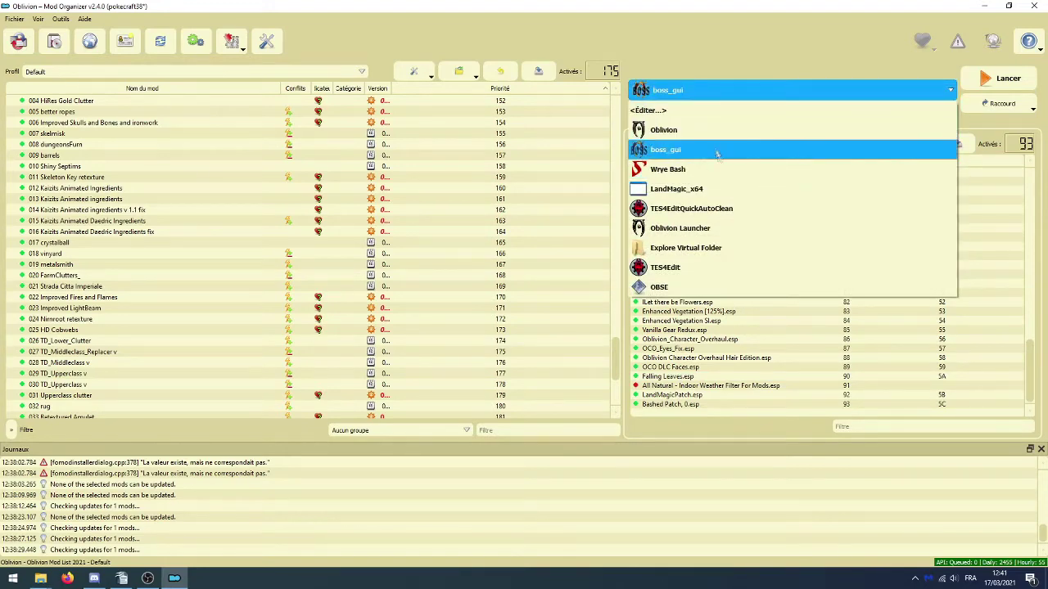
left_click(662, 131)
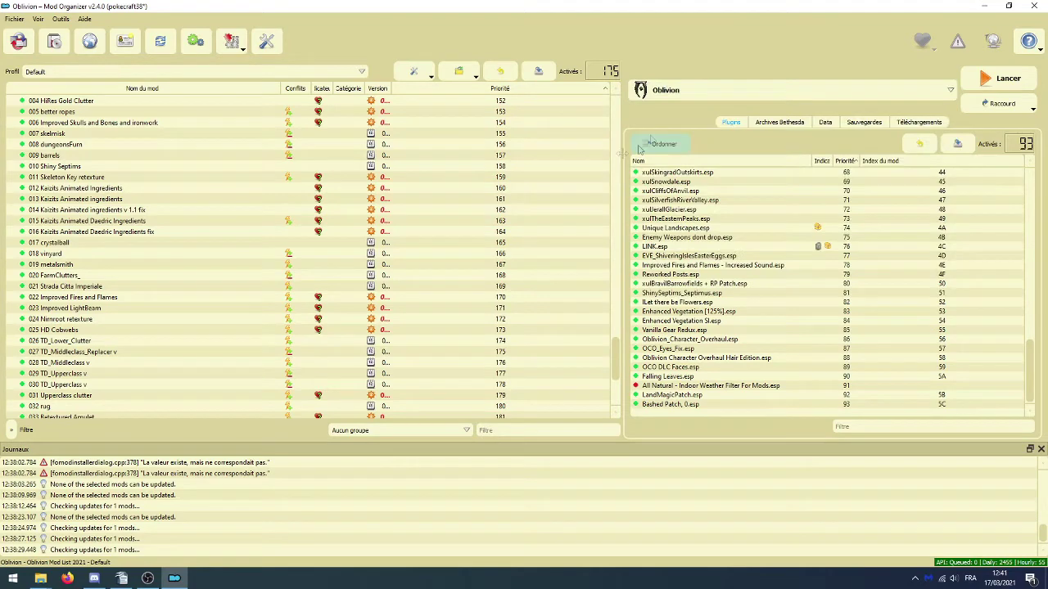
scroll(326, 262, "down", 5)
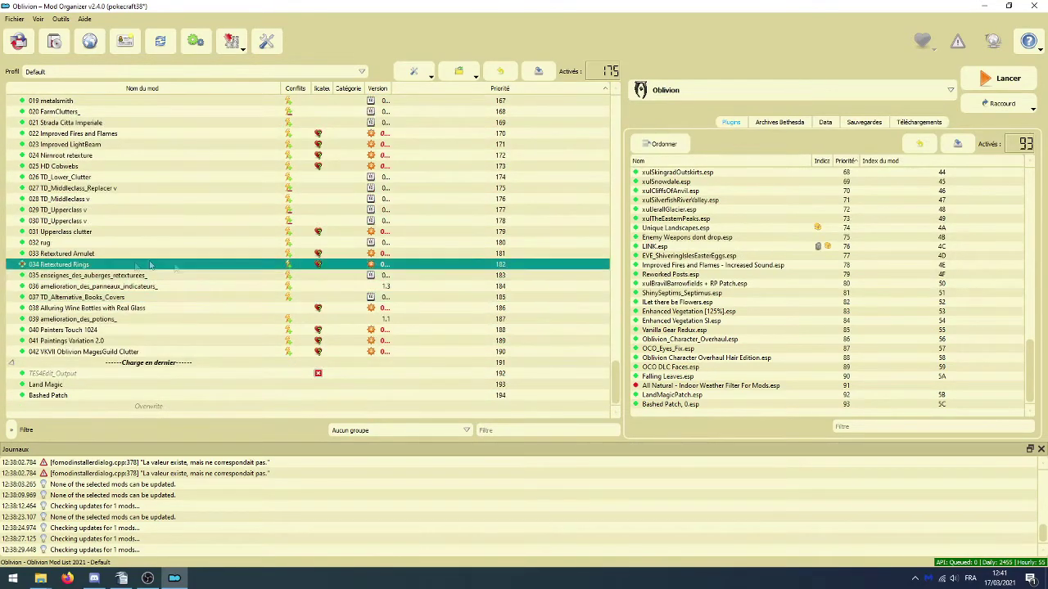
scroll(188, 274, "up", 5)
scroll(187, 277, "up", 5)
scroll(186, 280, "down", 9)
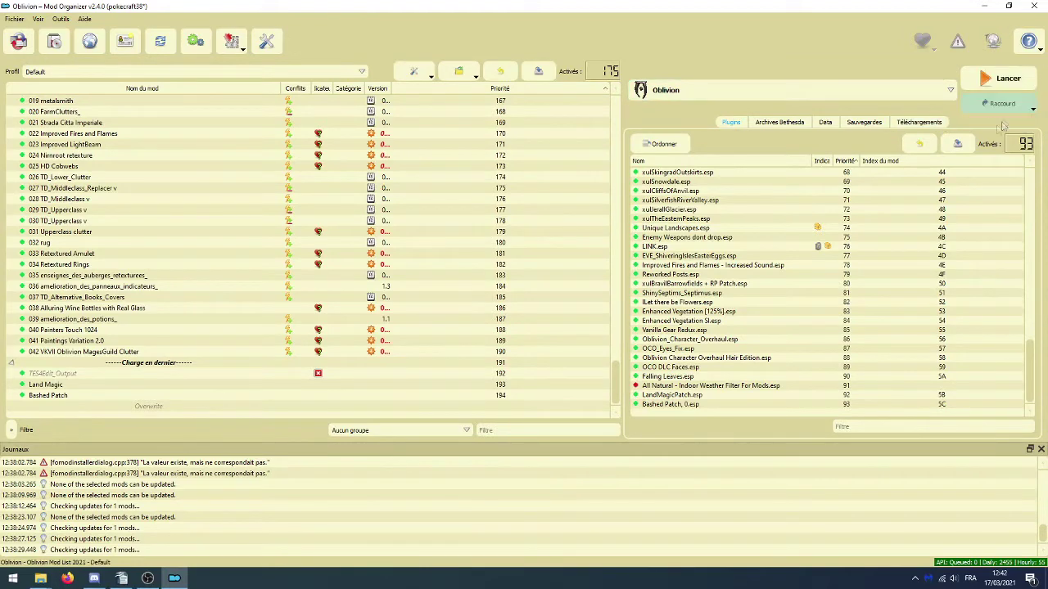
left_click(994, 82)
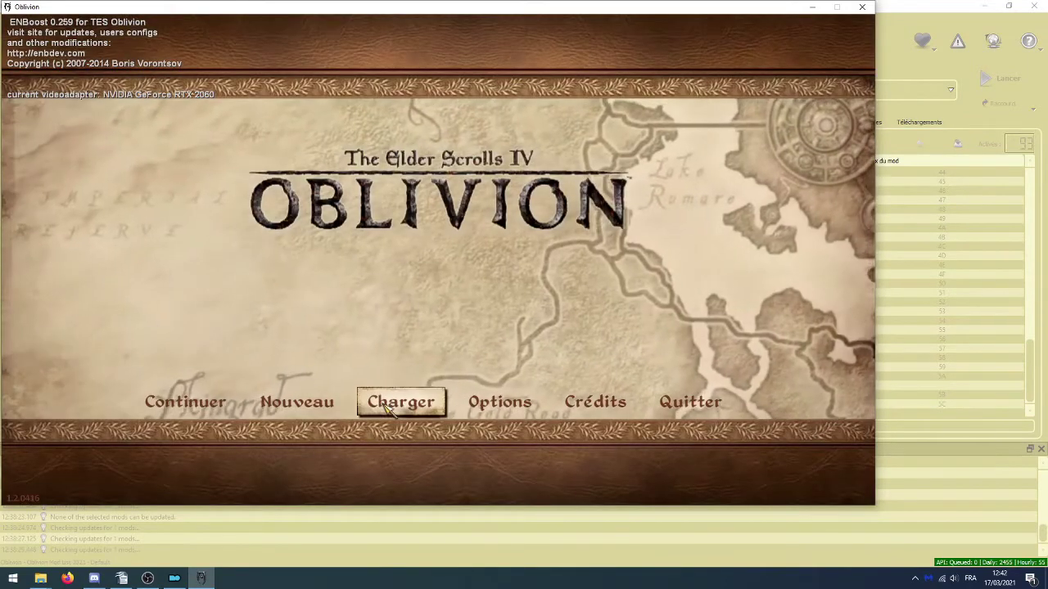
- Load the second saved game in the list, dated 3/12/2021 13:49, from the Oblivion main menu
left_click(398, 402)
left_click(238, 199)
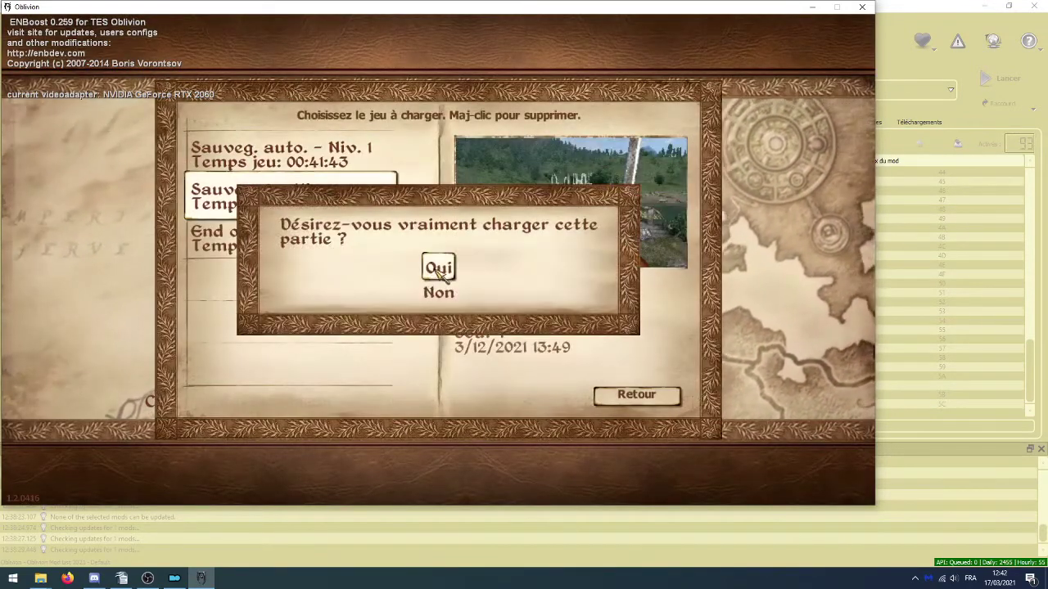
left_click(365, 319)
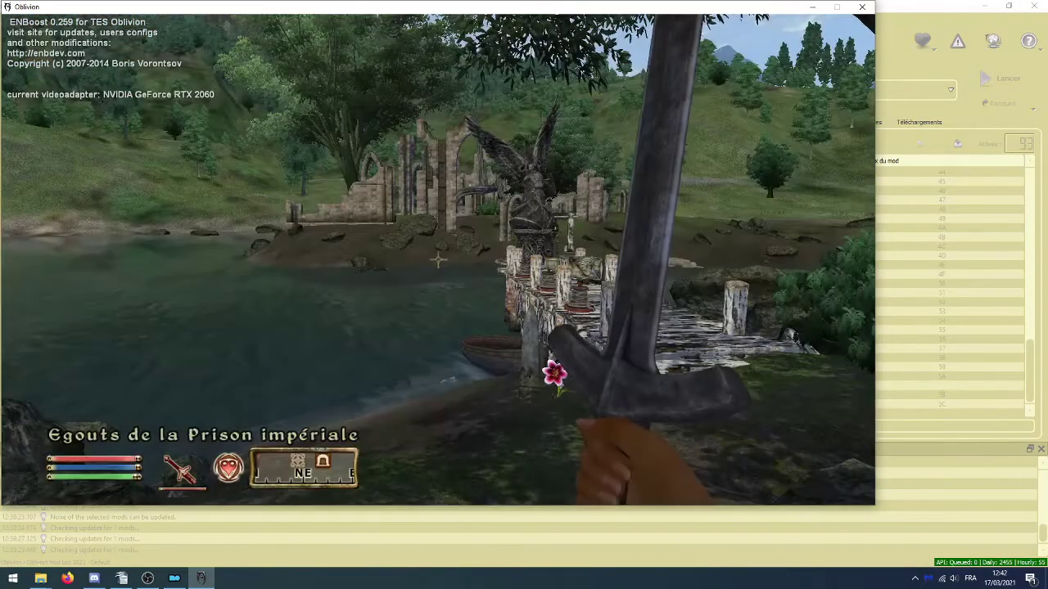
- Cross the wooden pier from the Imperial Prison sewers, swim over the water and reach the Vilverin ruins on the opposite shore
key("z")
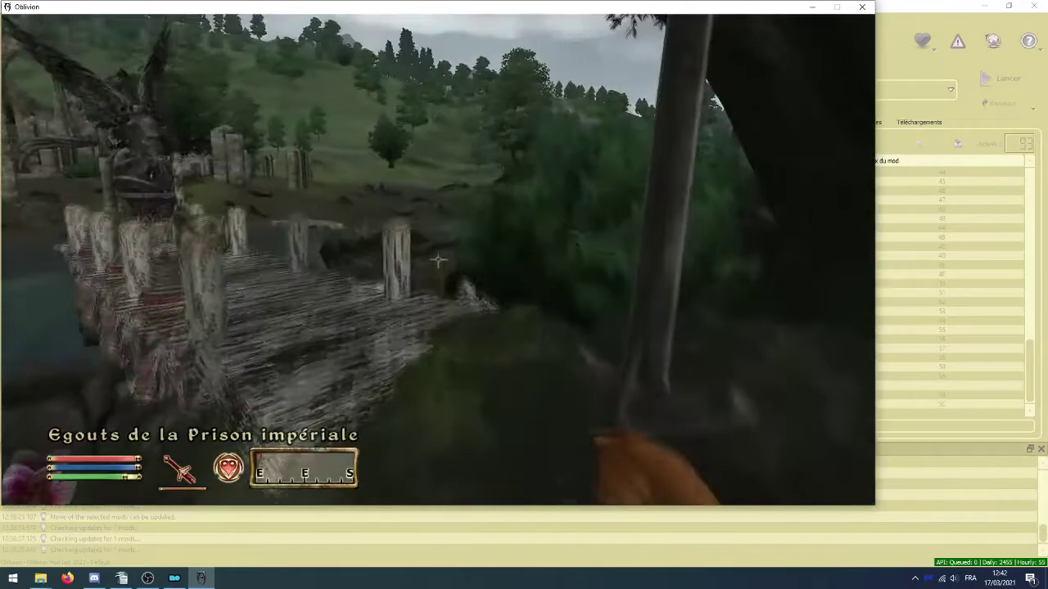
key("w")
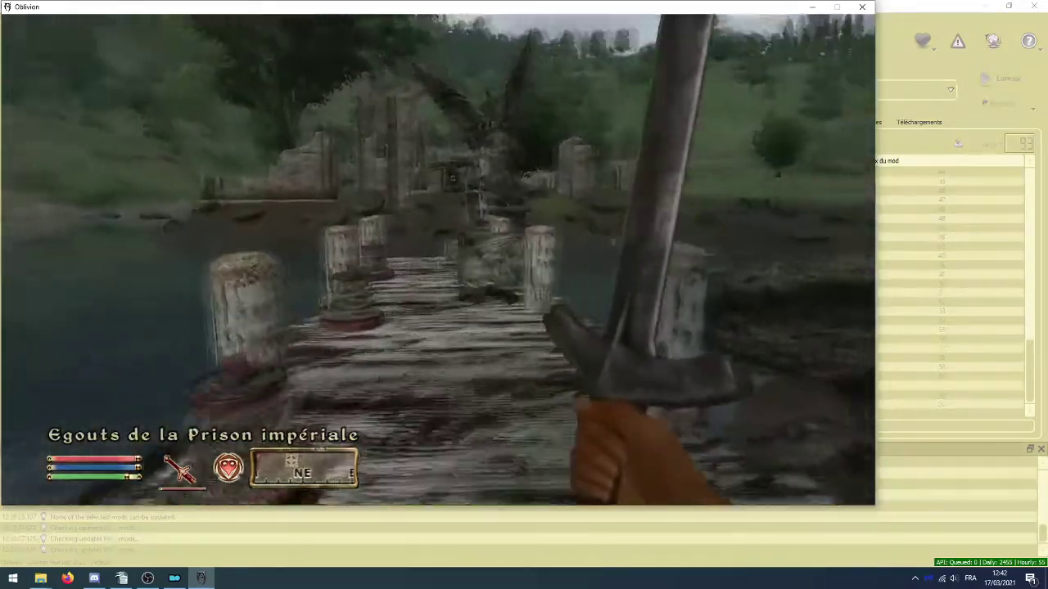
key("z")
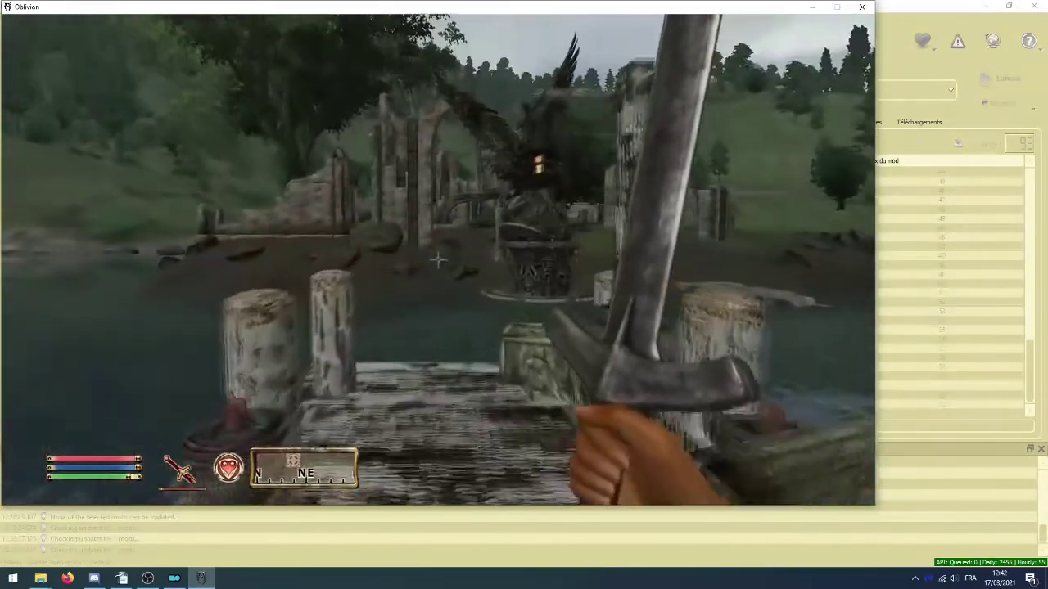
key("z")
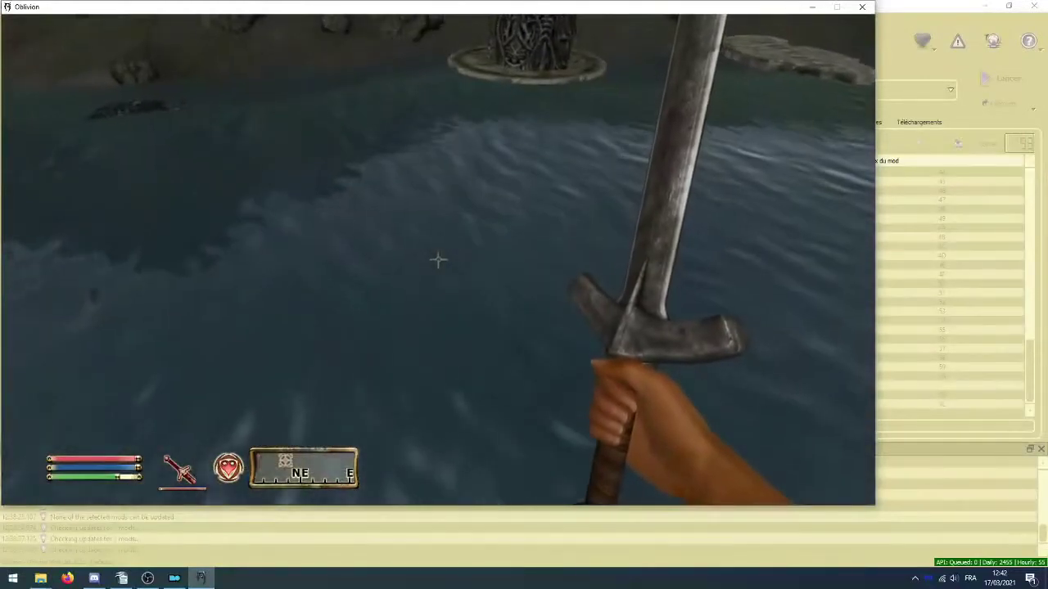
key("w")
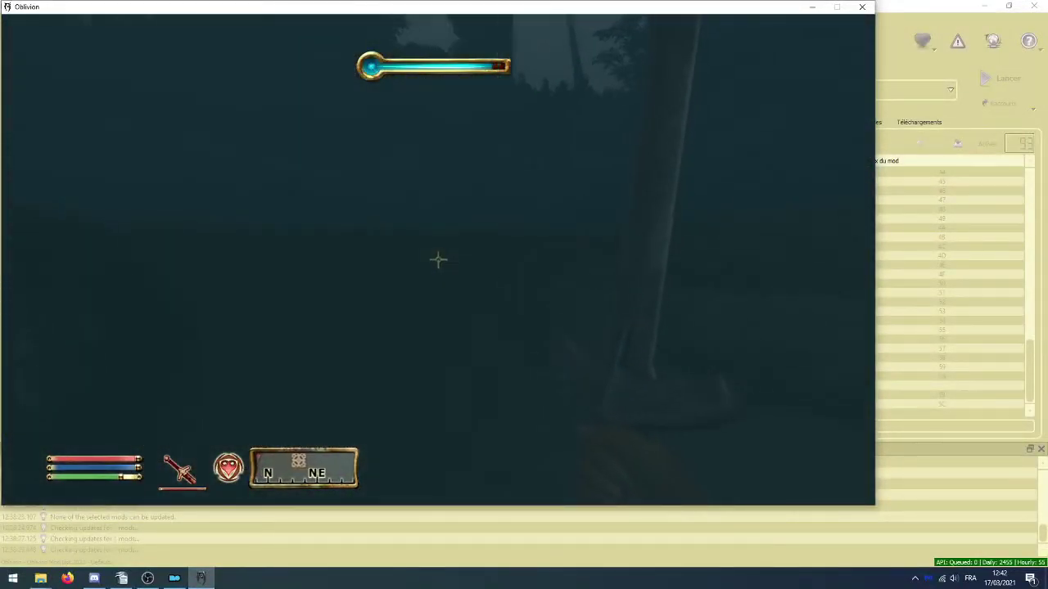
key("w")
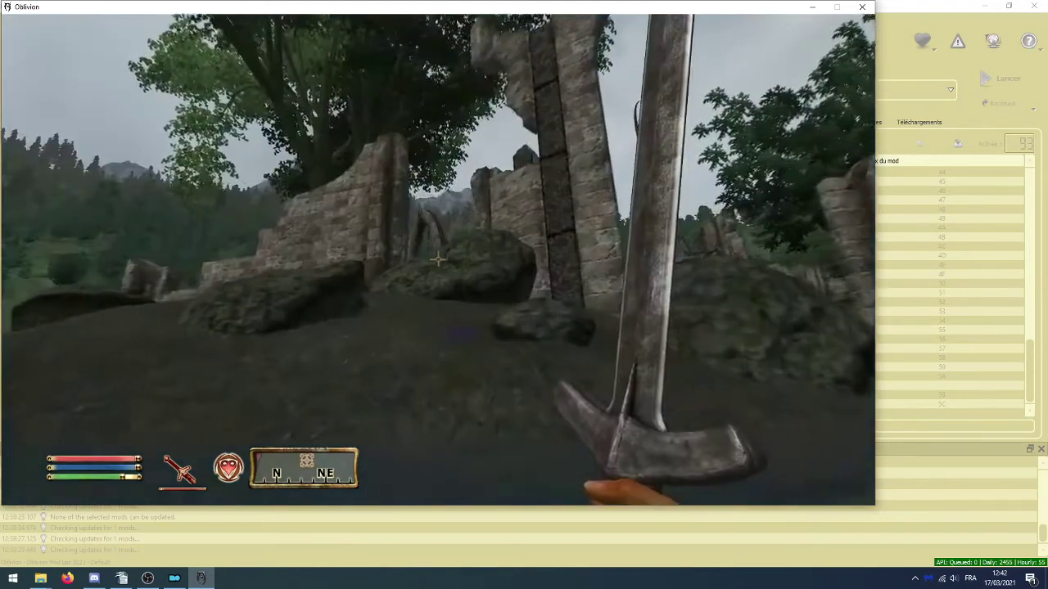
key("w")
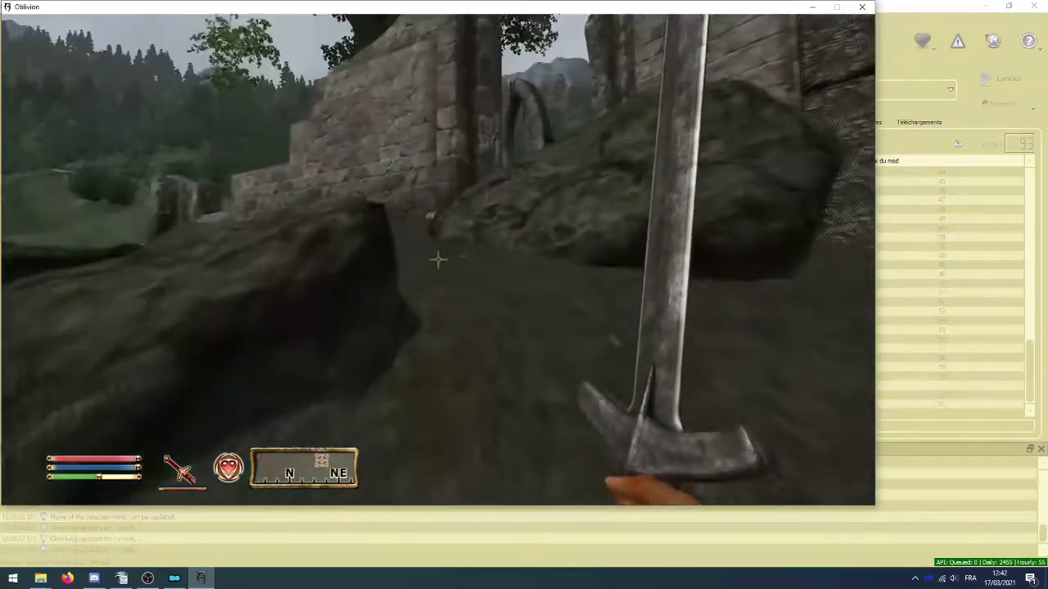
key("w")
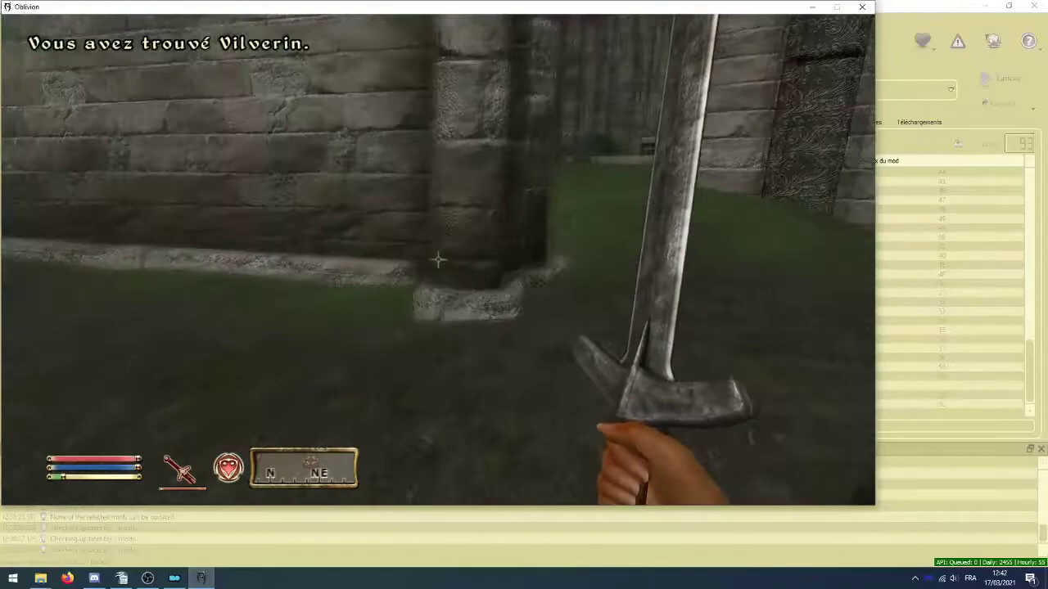
- Walk through the Vilverin ruins to the stone door and enter the dungeon
key("w")
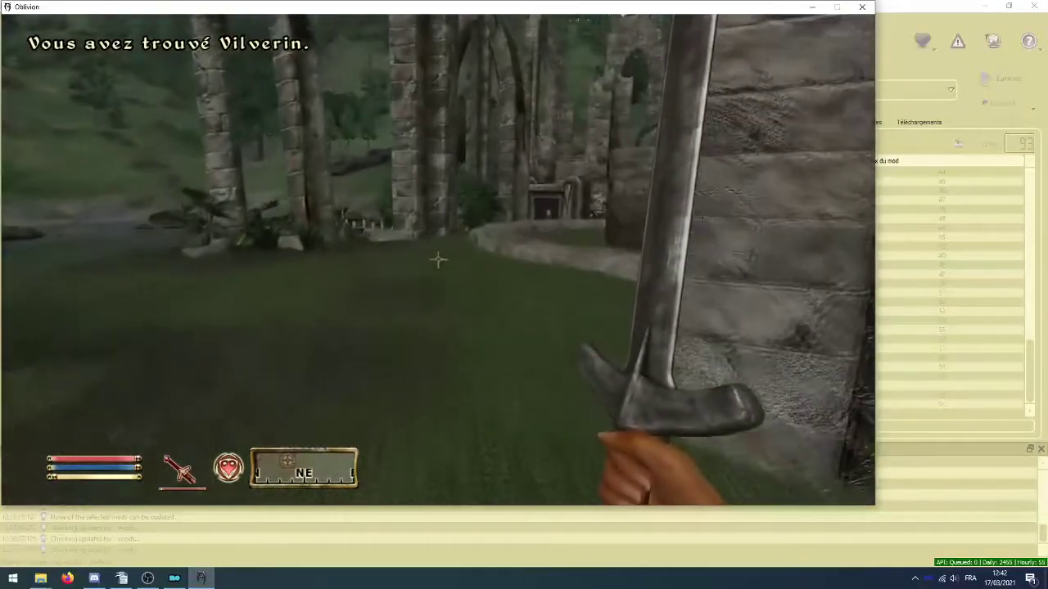
key("w")
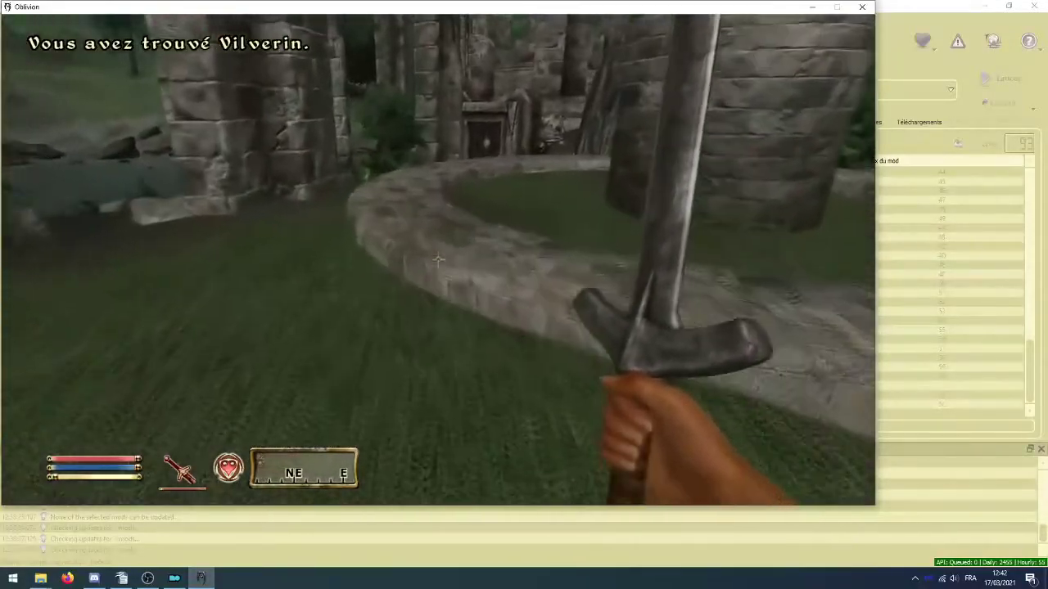
key("w")
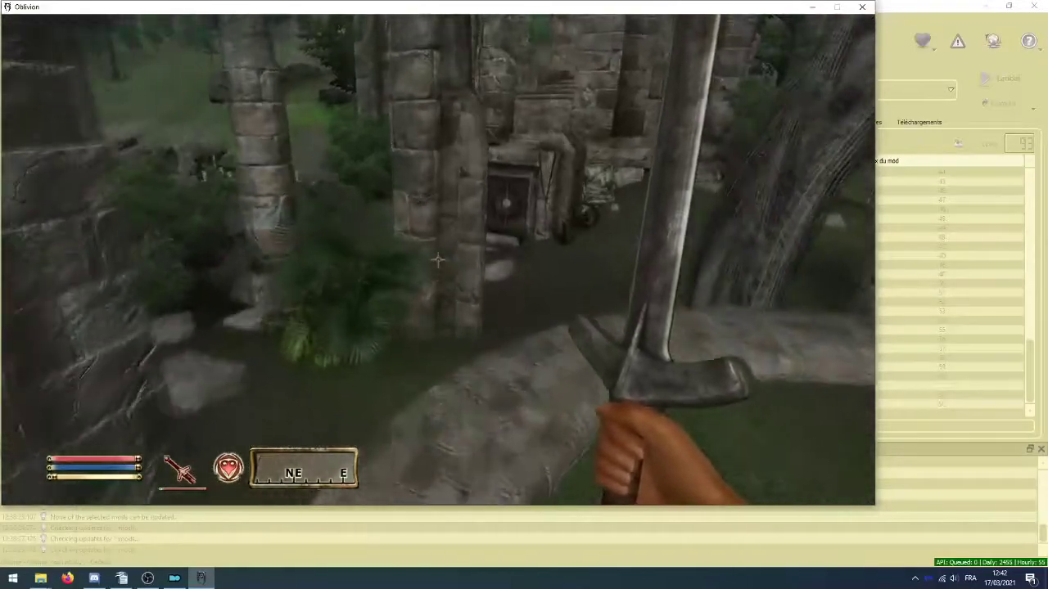
key("w")
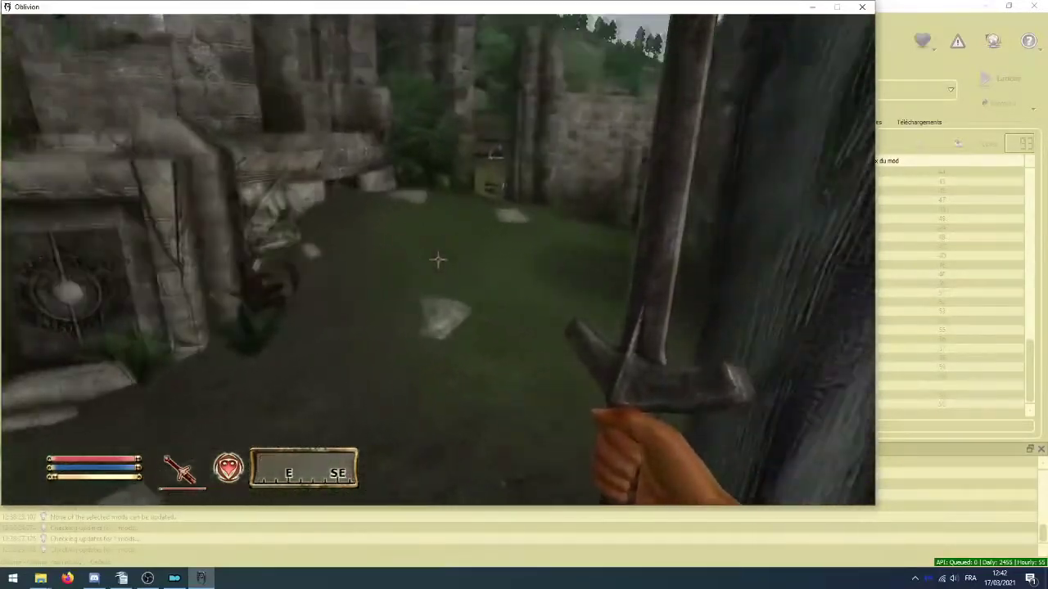
key("w")
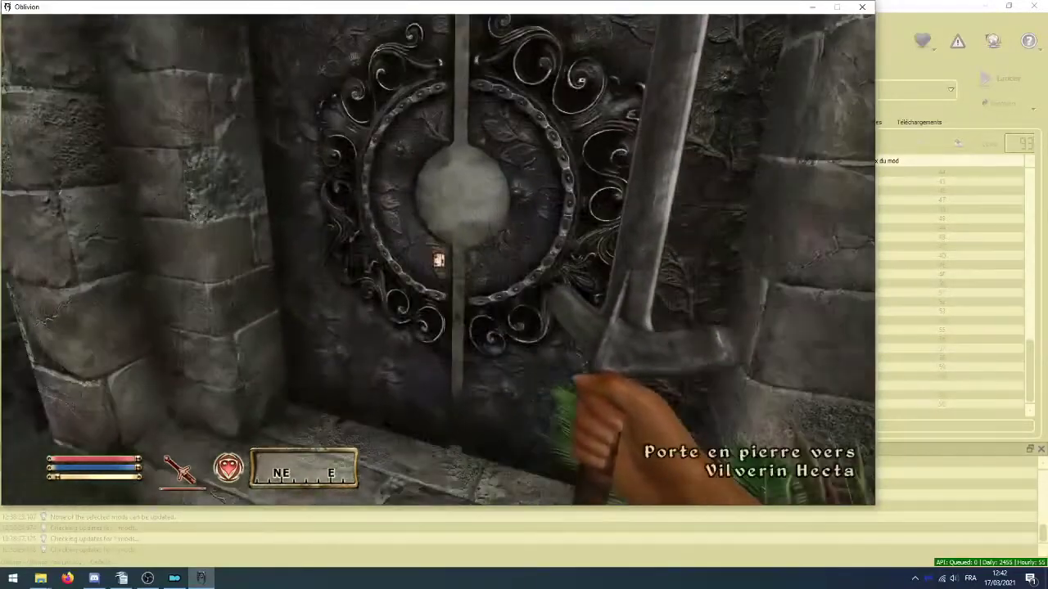
key("space")
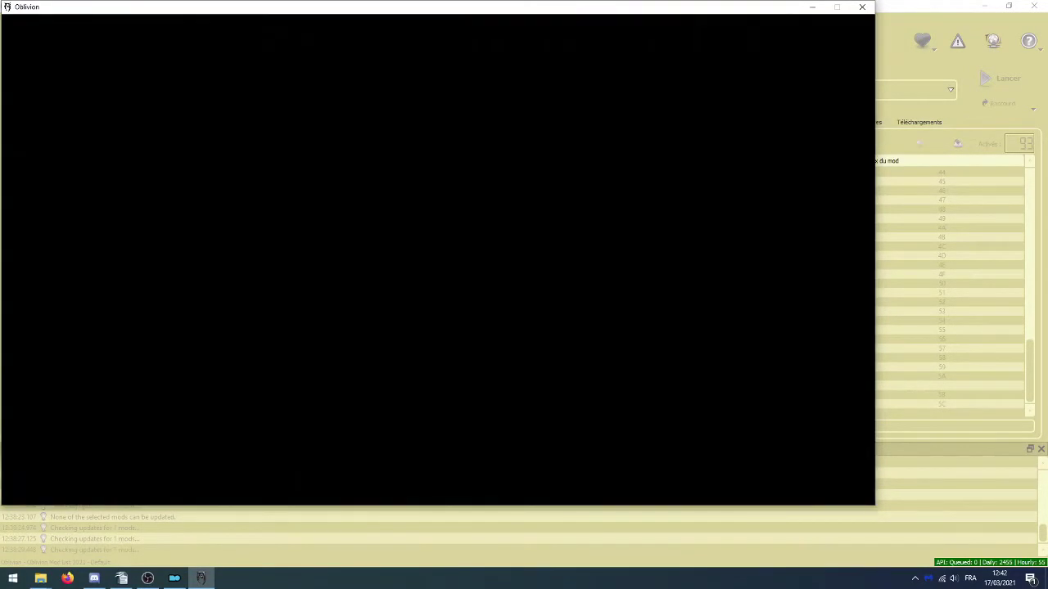
- Advance into the dark entrance of Vilverin, attack the bandit with the sword and approach the body
key("w")
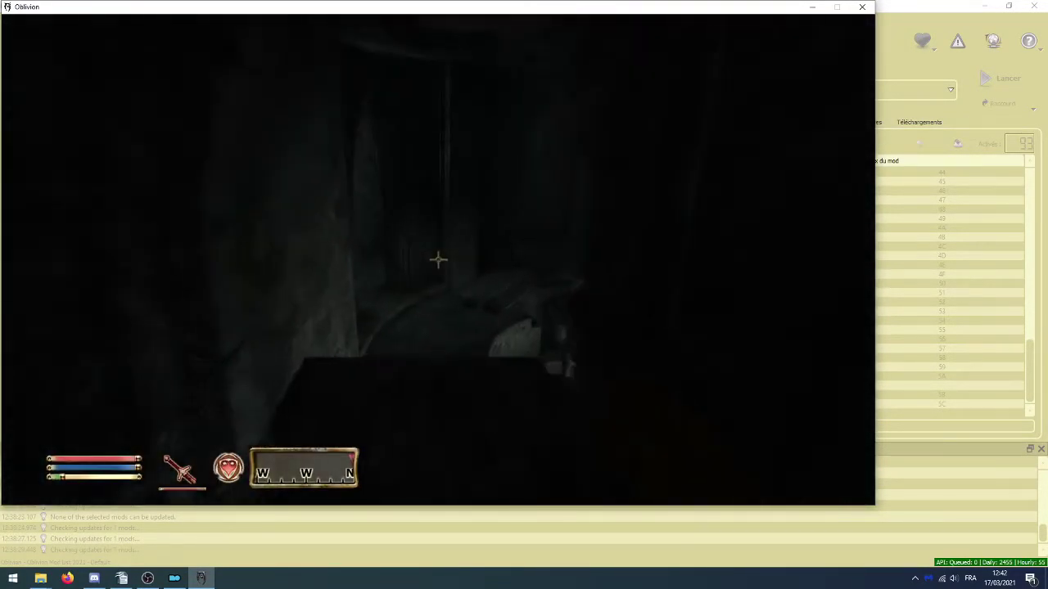
key("w")
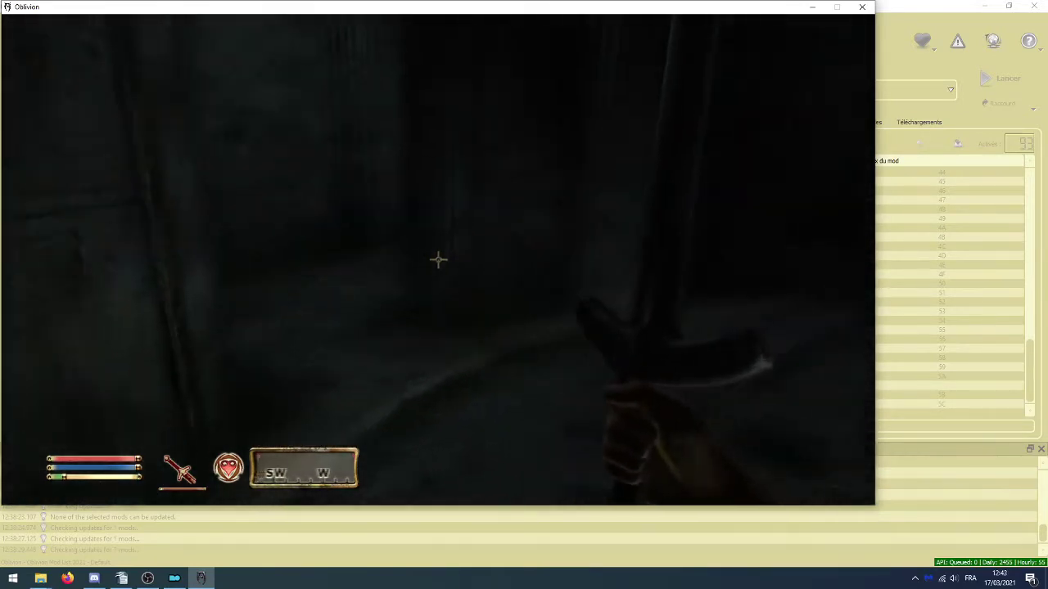
key("w")
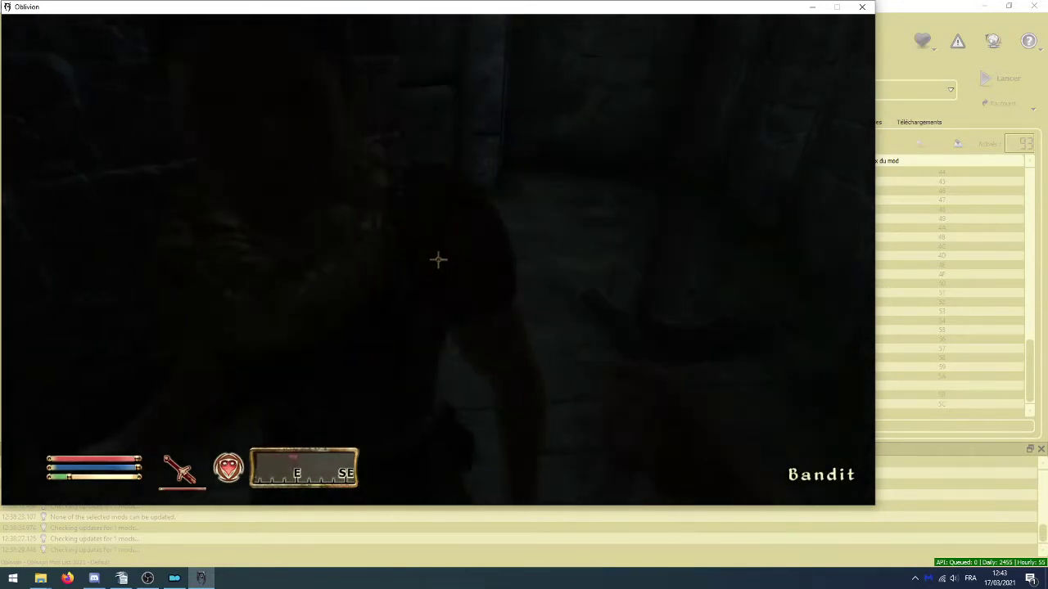
left_click(438, 259)
left_click(438, 259)
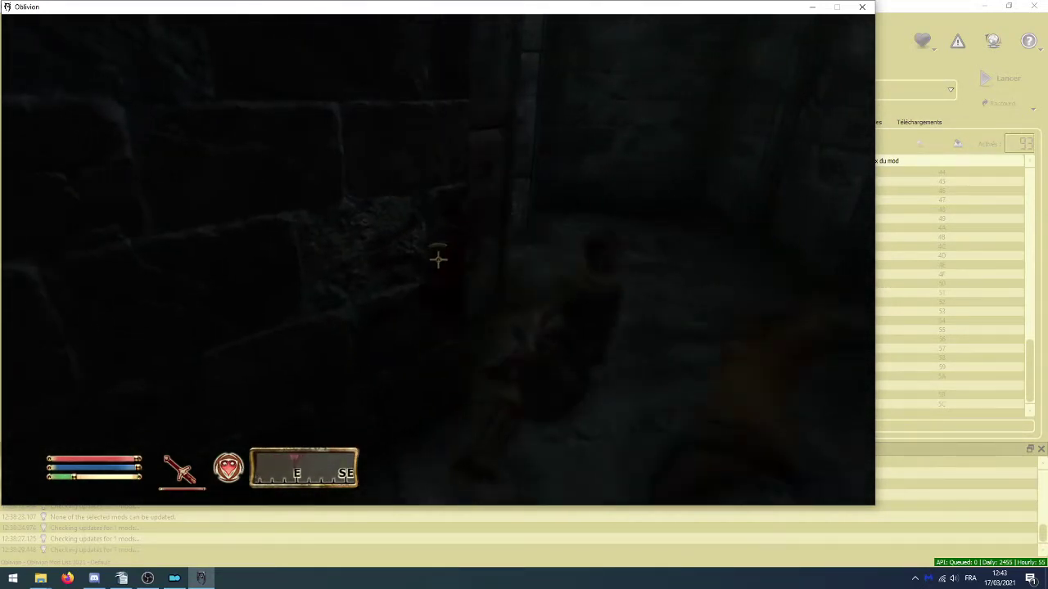
key("w")
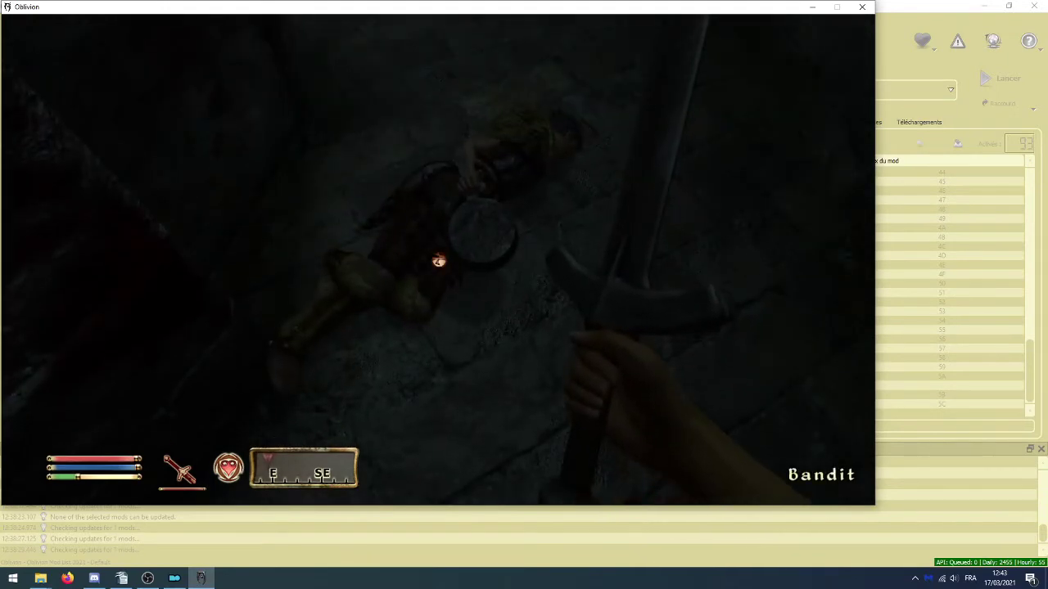
- Continue past the door and along the stone stairways deeper into Vilverin to check the modded clutter and textures
key("w")
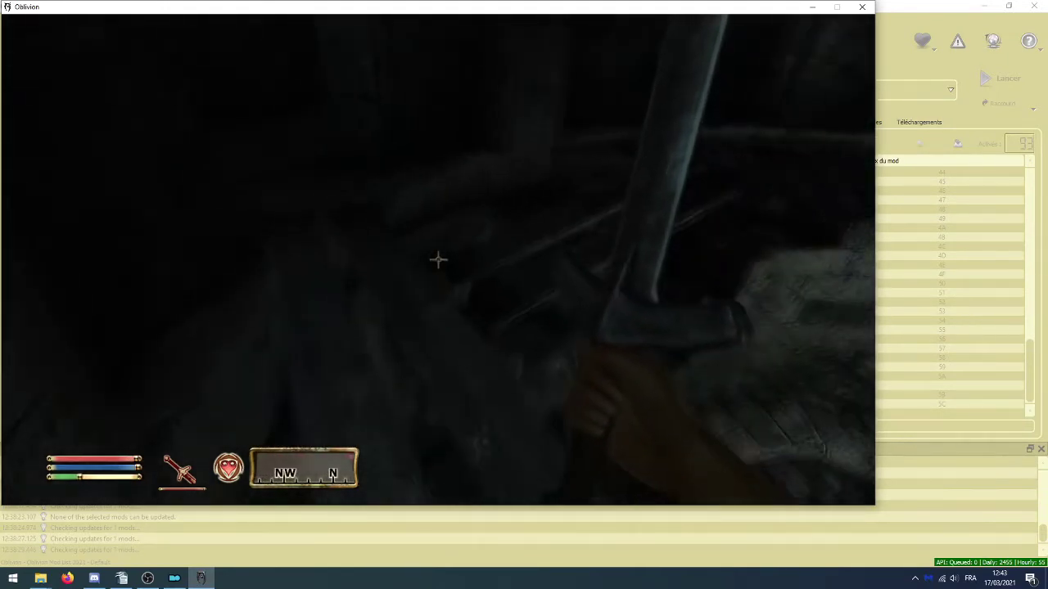
key("w")
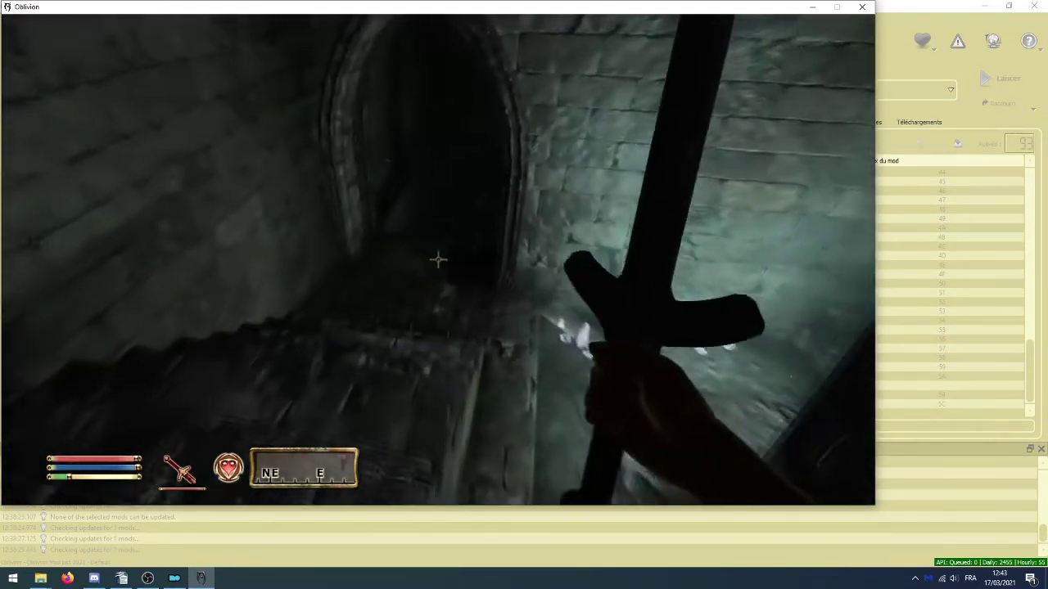
key("w")
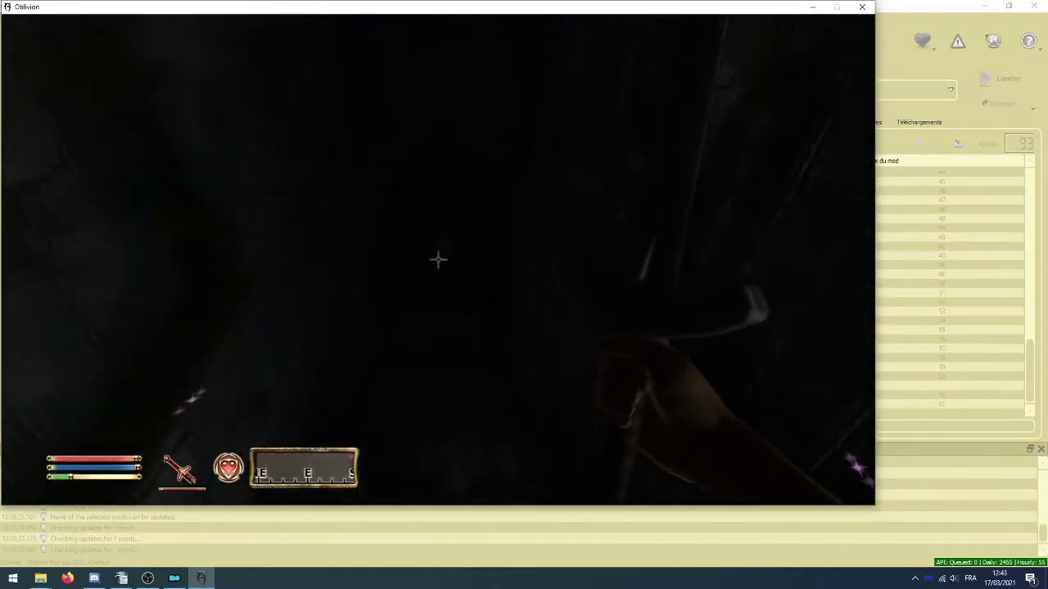
key("w")
key("w")
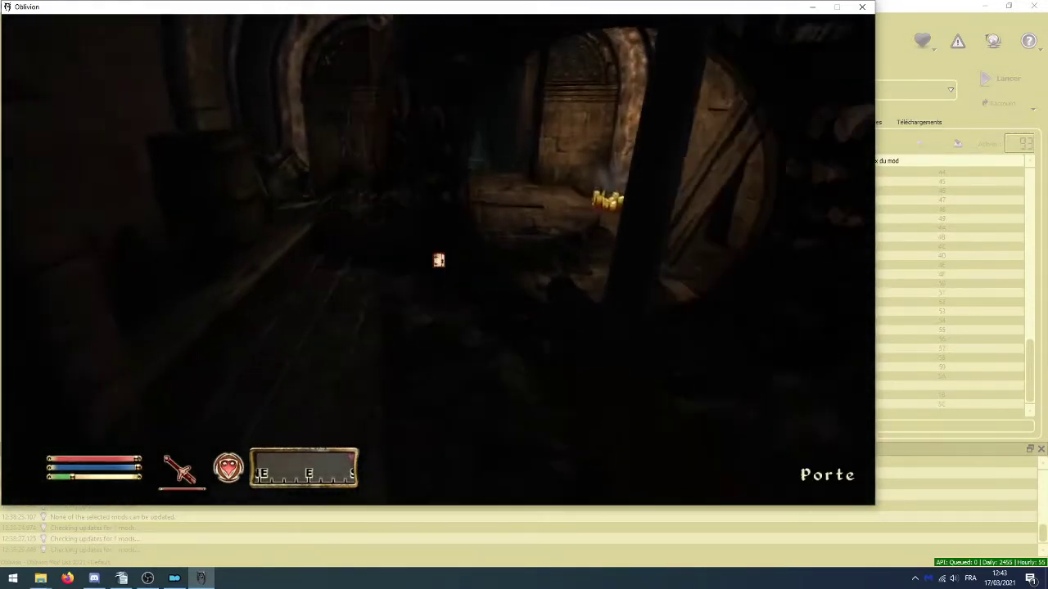
key("w")
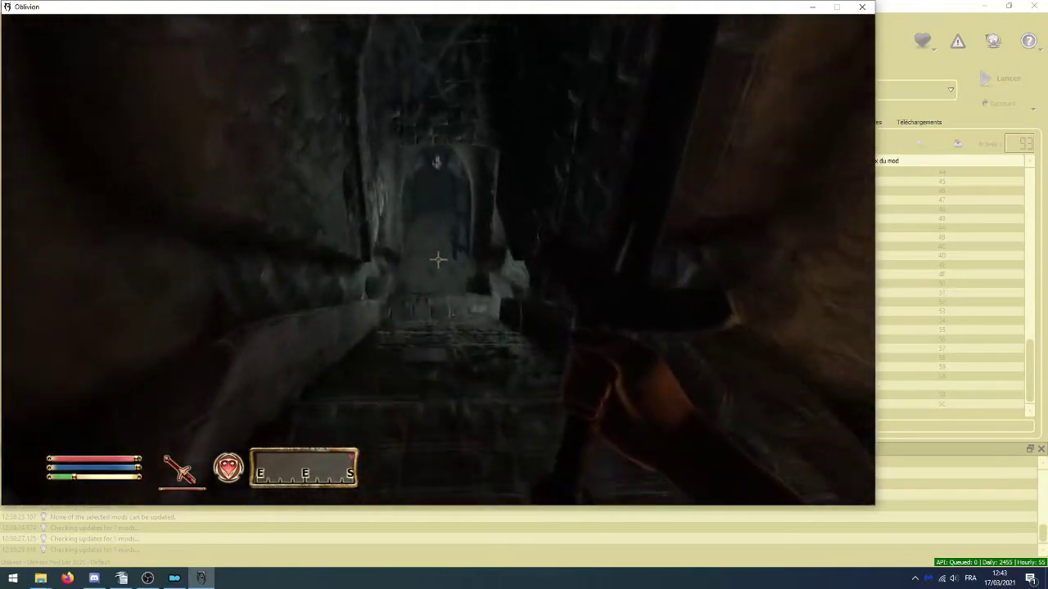
key("w")
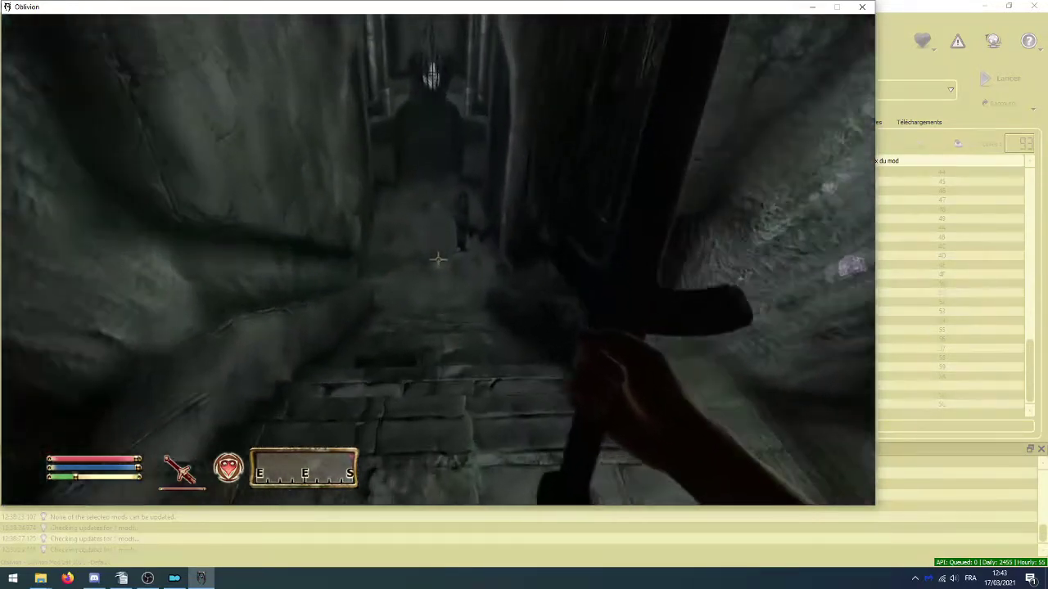